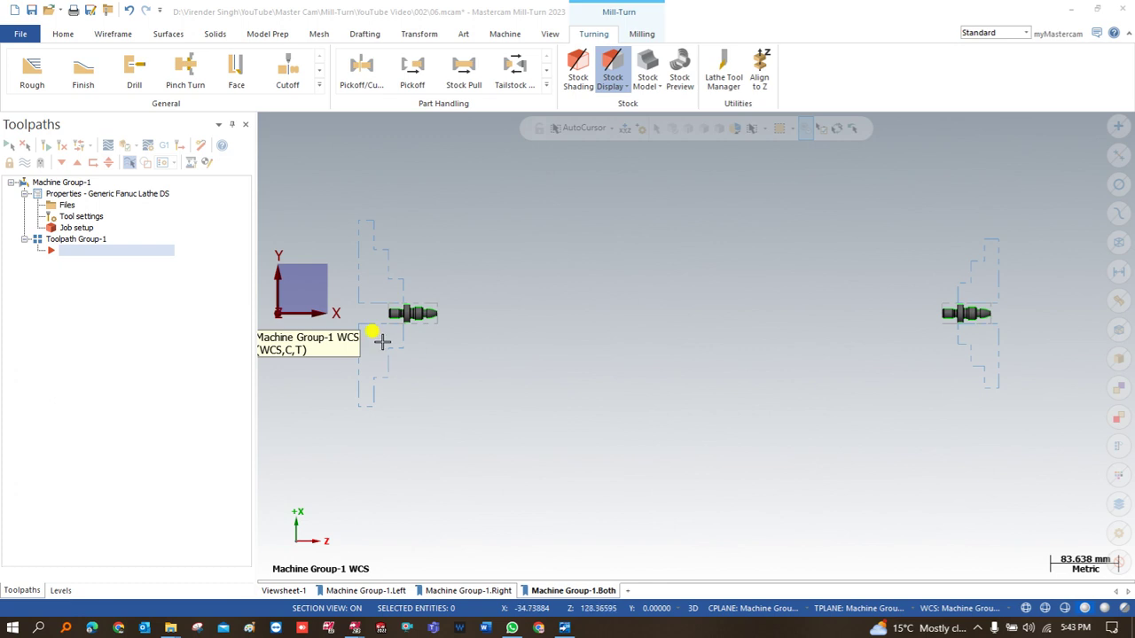
Open Job Setup for Machine Group-1 from the Toolpaths tree
{"action": "left_click", "coordinate": [78, 228]}
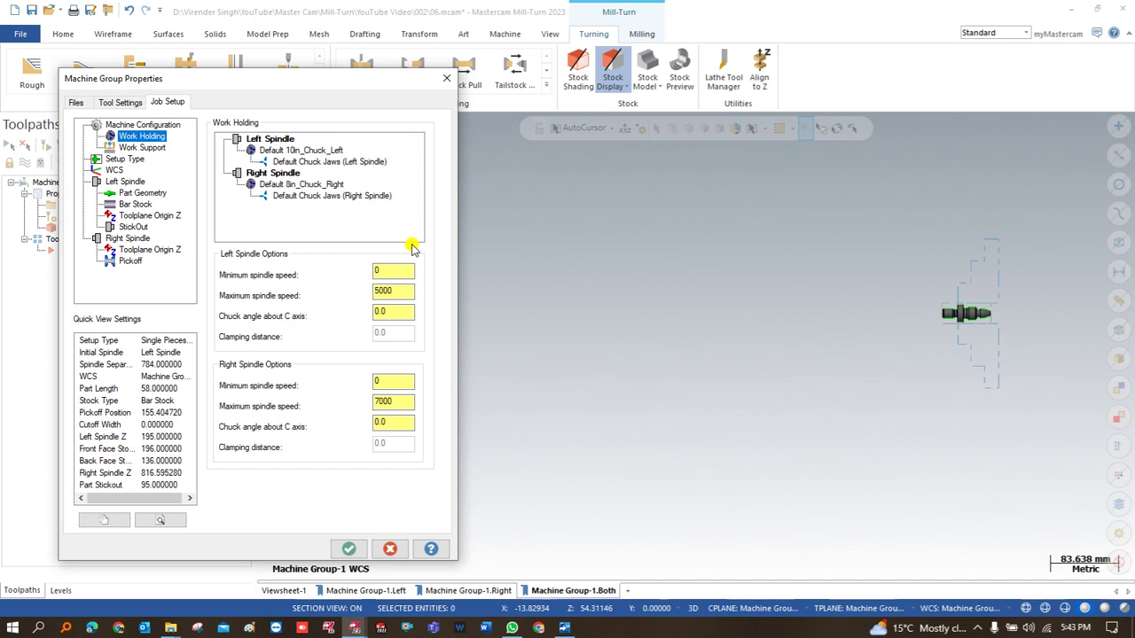
Close Machine Group Properties and zoom in on the shaft in the left spindle
{"action": "key", "text": "Return"}
{"action": "scroll", "coordinate": [410, 331], "scroll_direction": "up", "scroll_amount": 2}
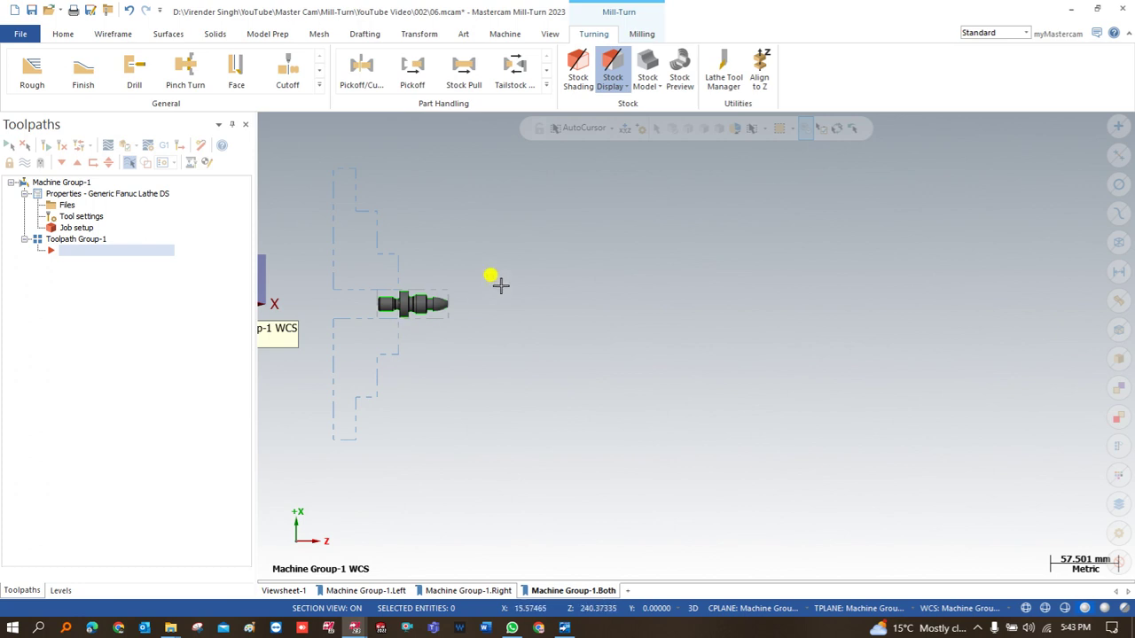
{"action": "scroll", "coordinate": [471, 293], "scroll_direction": "up", "scroll_amount": 1}
{"action": "scroll", "coordinate": [468, 294], "scroll_direction": "up", "scroll_amount": 1}
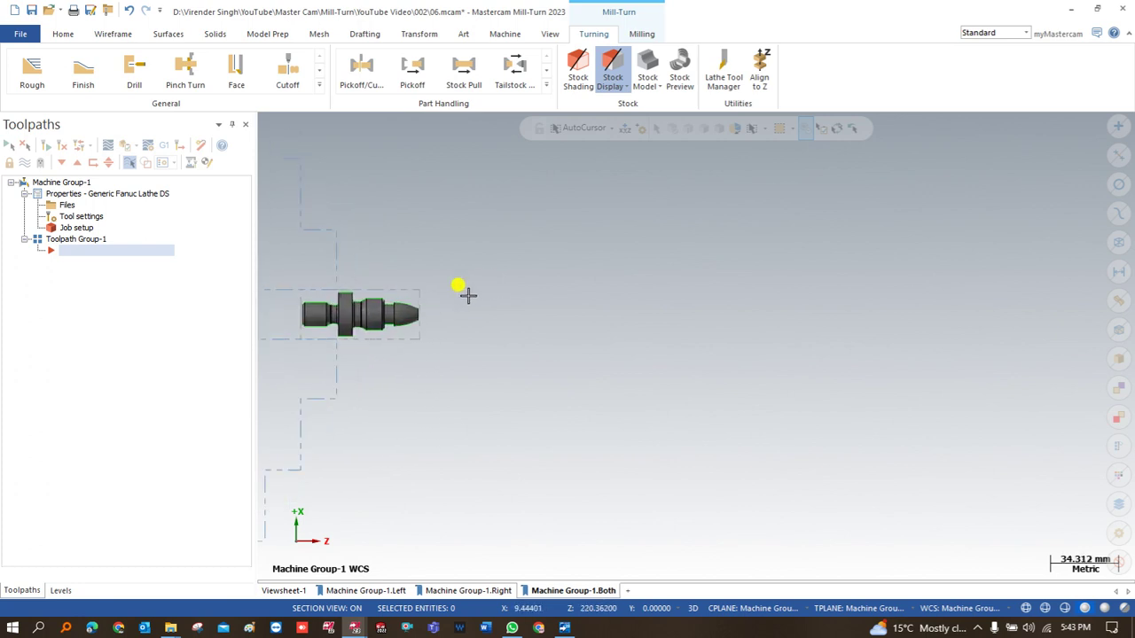
{"action": "scroll", "coordinate": [455, 317], "scroll_direction": "down", "scroll_amount": 2}
{"action": "scroll", "coordinate": [324, 307], "scroll_direction": "up", "scroll_amount": 2}
{"action": "scroll", "coordinate": [342, 296], "scroll_direction": "up", "scroll_amount": 1}
{"action": "scroll", "coordinate": [350, 304], "scroll_direction": "down", "scroll_amount": 2}
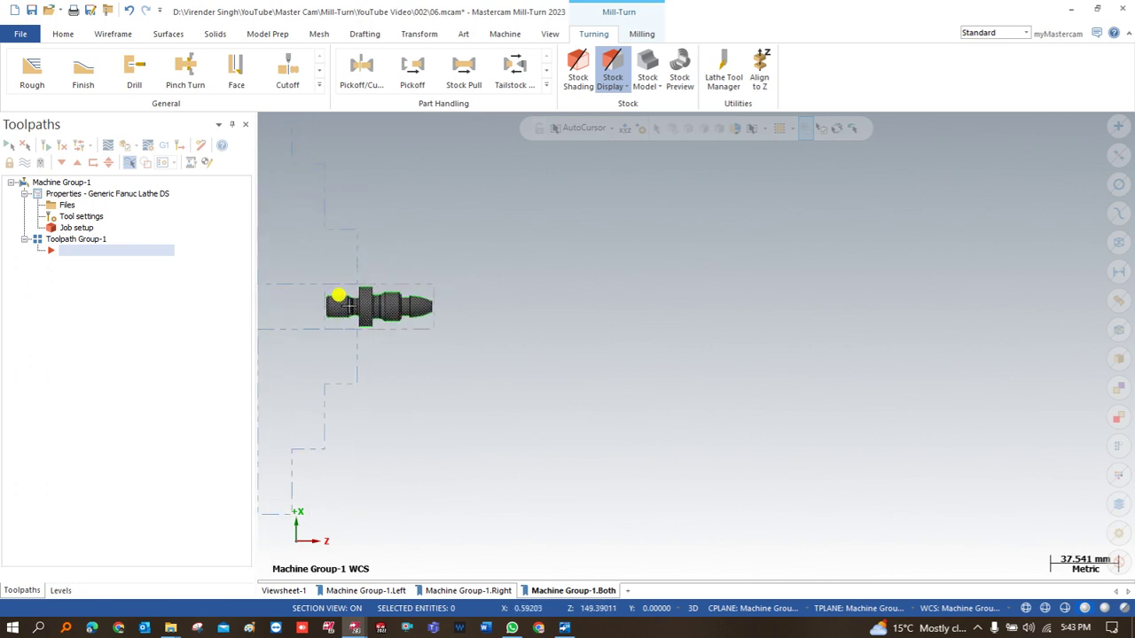
{"action": "scroll", "coordinate": [355, 301], "scroll_direction": "down", "scroll_amount": 3}
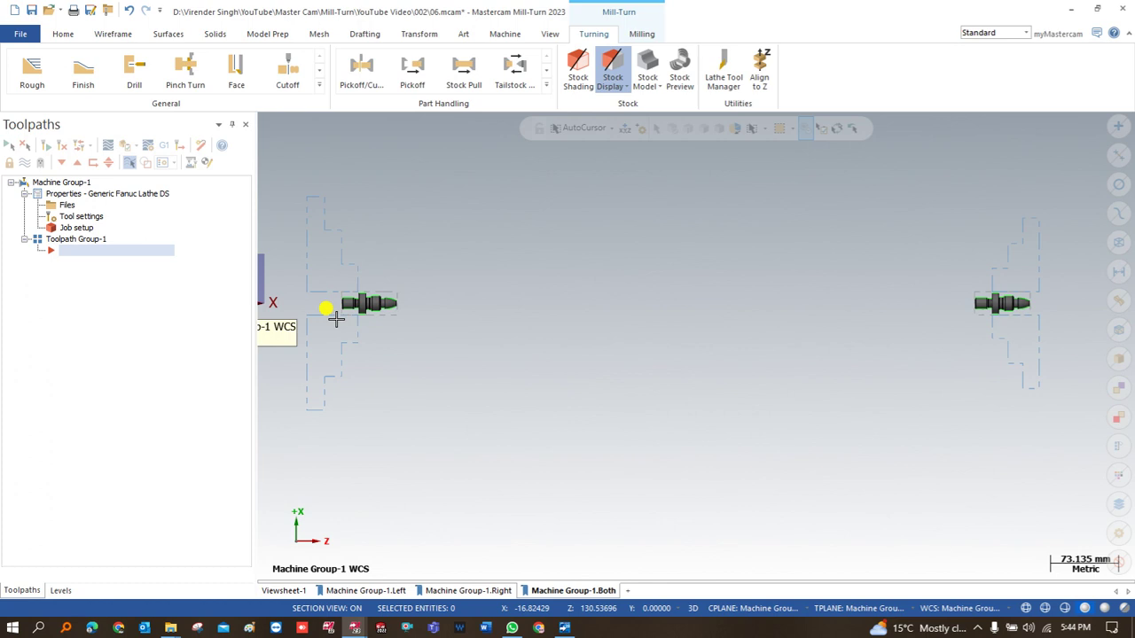
{"action": "scroll", "coordinate": [332, 305], "scroll_direction": "up", "scroll_amount": 4}
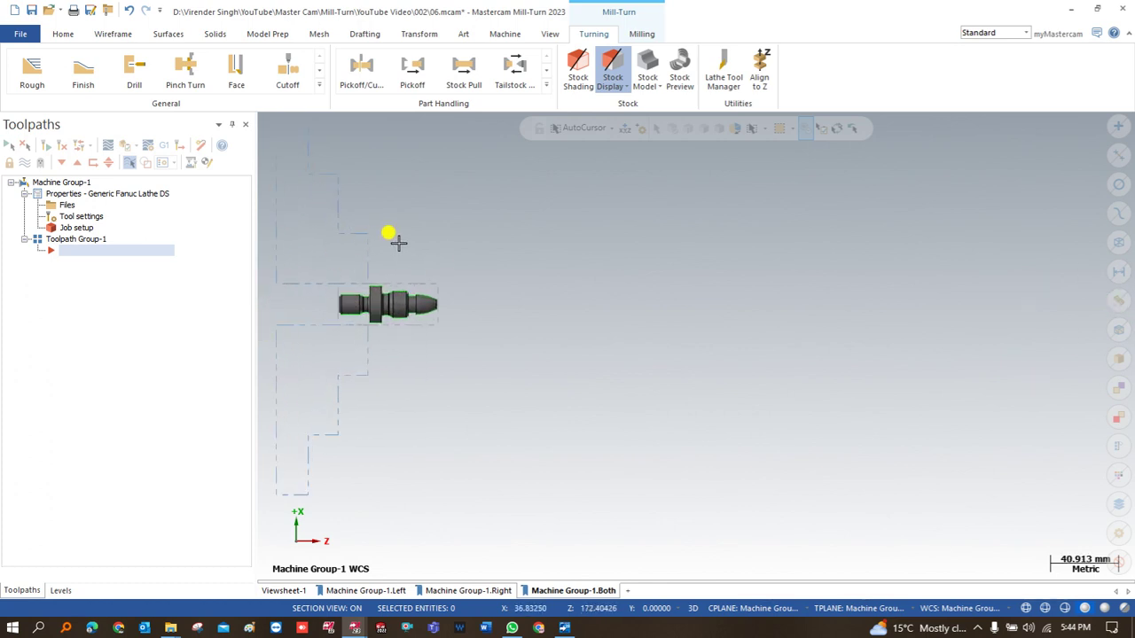
{"action": "scroll", "coordinate": [390, 291], "scroll_direction": "up", "scroll_amount": 3}
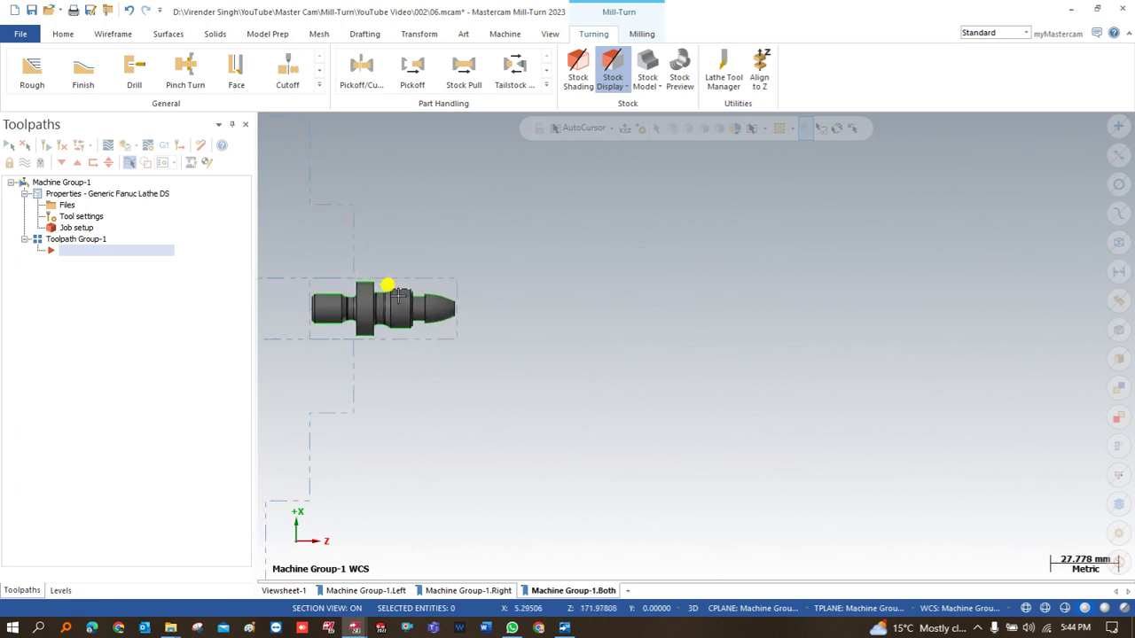
{"action": "scroll", "coordinate": [415, 270], "scroll_direction": "up", "scroll_amount": 2}
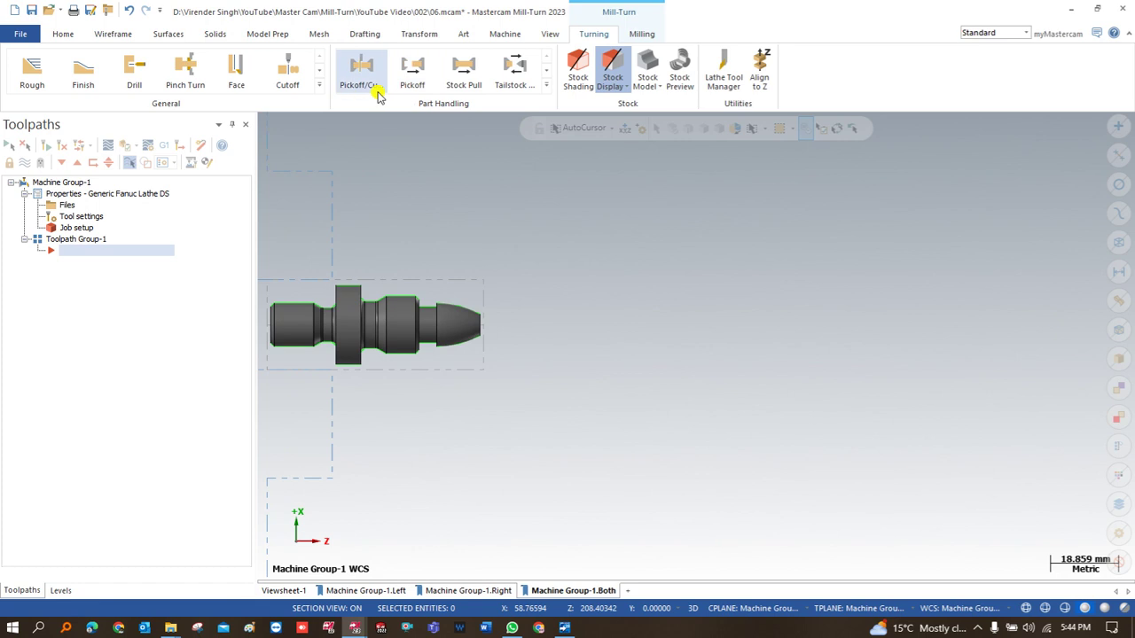
Start a Face toolpath with T0101 OD ROUGH RIGHT 80 DEG, approach and retract points at the shaft tip
{"action": "left_click", "coordinate": [320, 85]}
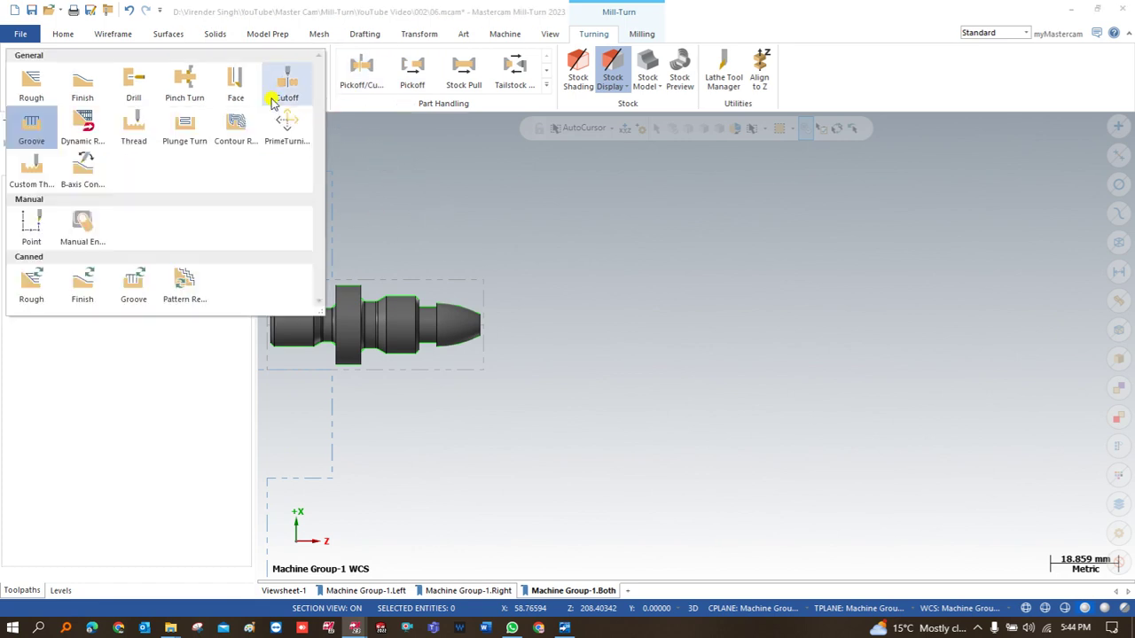
{"action": "left_click", "coordinate": [235, 82]}
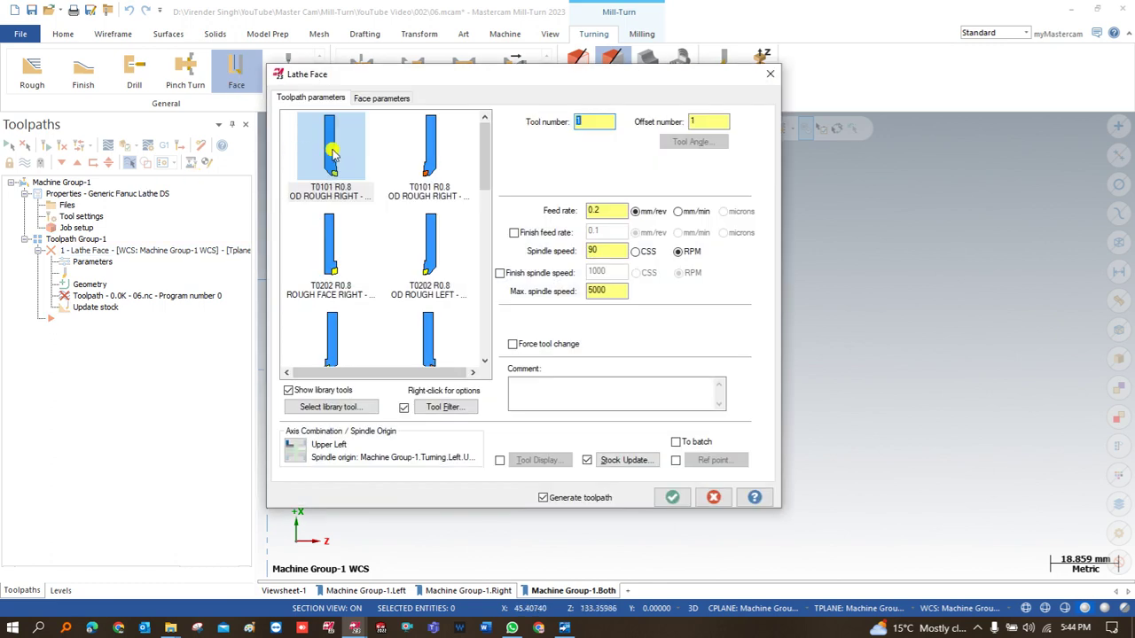
{"action": "left_click", "coordinate": [413, 157]}
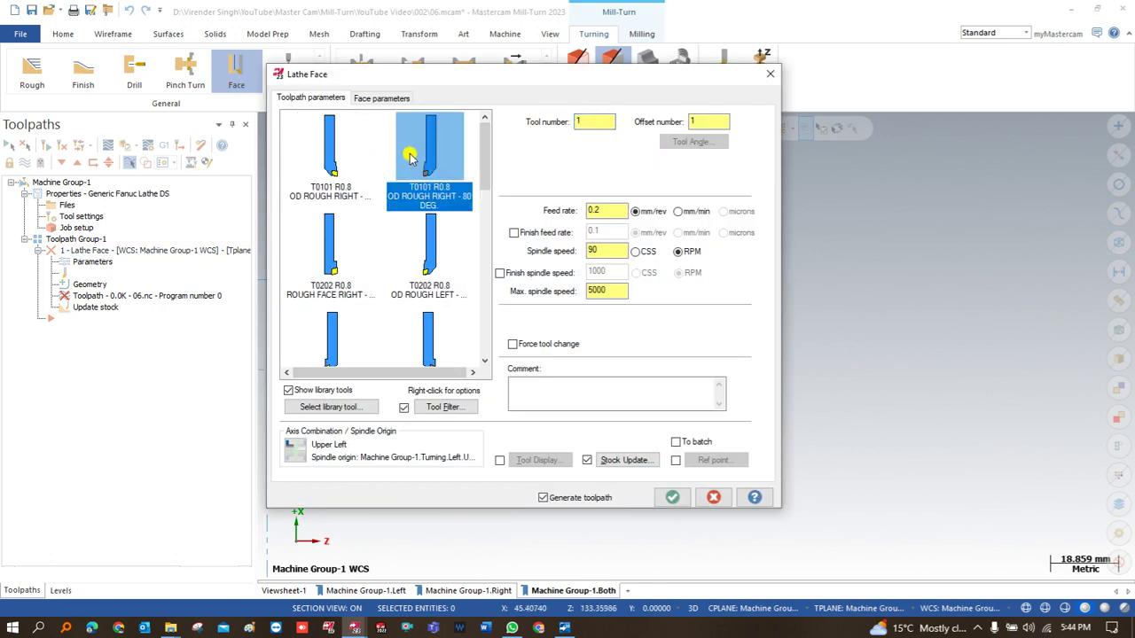
{"action": "left_click", "coordinate": [676, 460]}
{"action": "left_click", "coordinate": [700, 461]}
{"action": "left_click", "coordinate": [74, 254]}
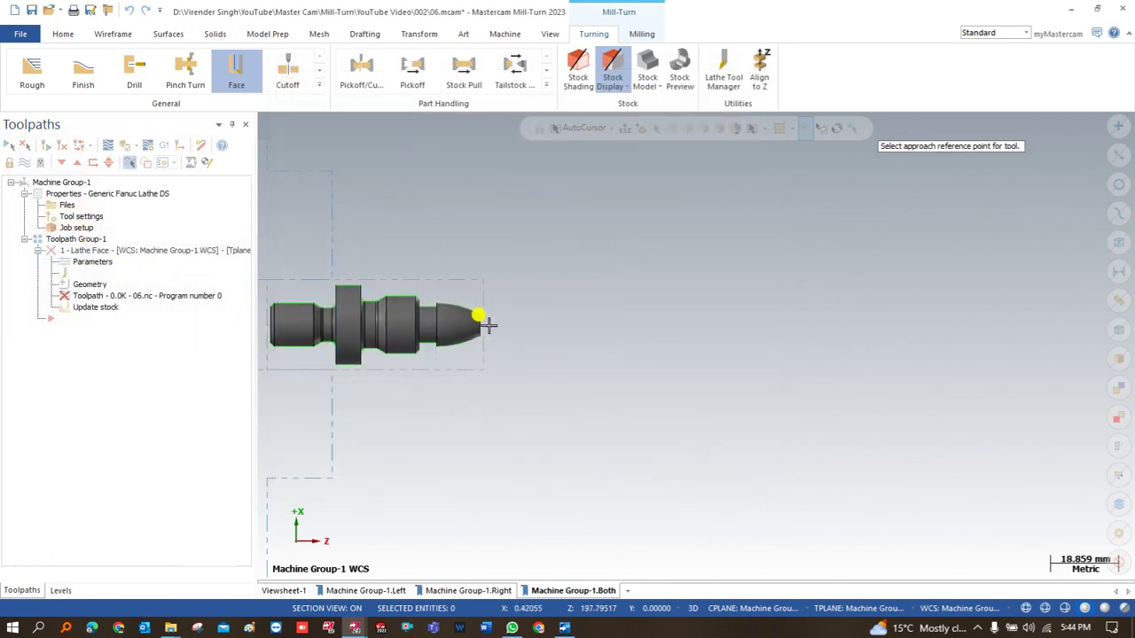
{"action": "left_click", "coordinate": [508, 258]}
{"action": "left_click", "coordinate": [140, 233]}
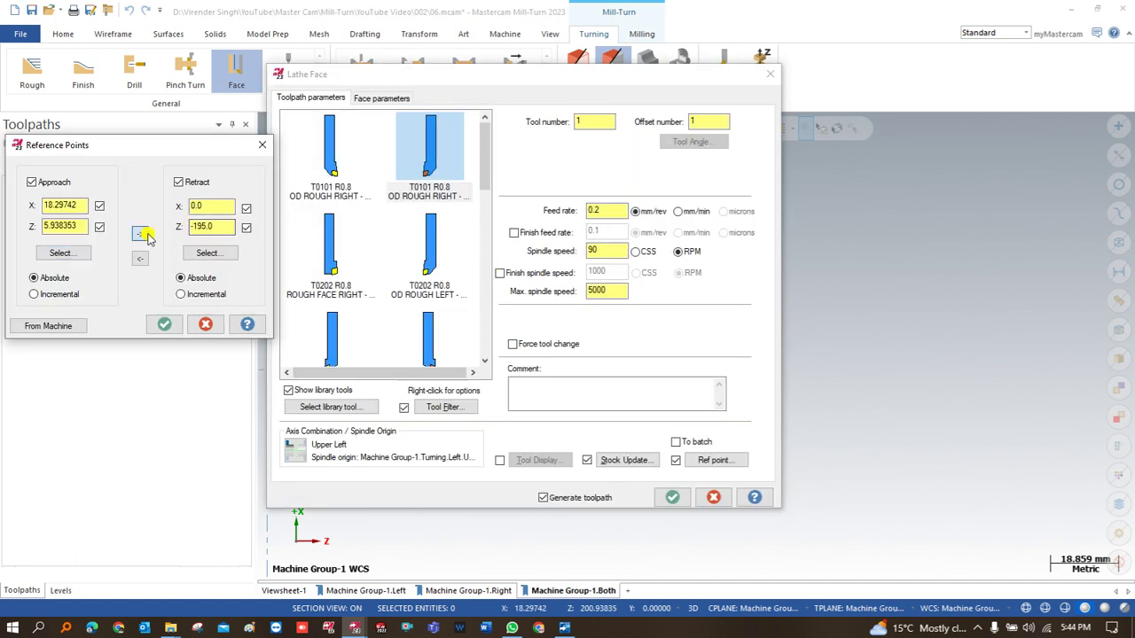
{"action": "left_click", "coordinate": [167, 326]}
Set facing rough stepover, overcut and retract amount to 1.0 and generate the face toolpath
{"action": "left_click", "coordinate": [365, 97]}
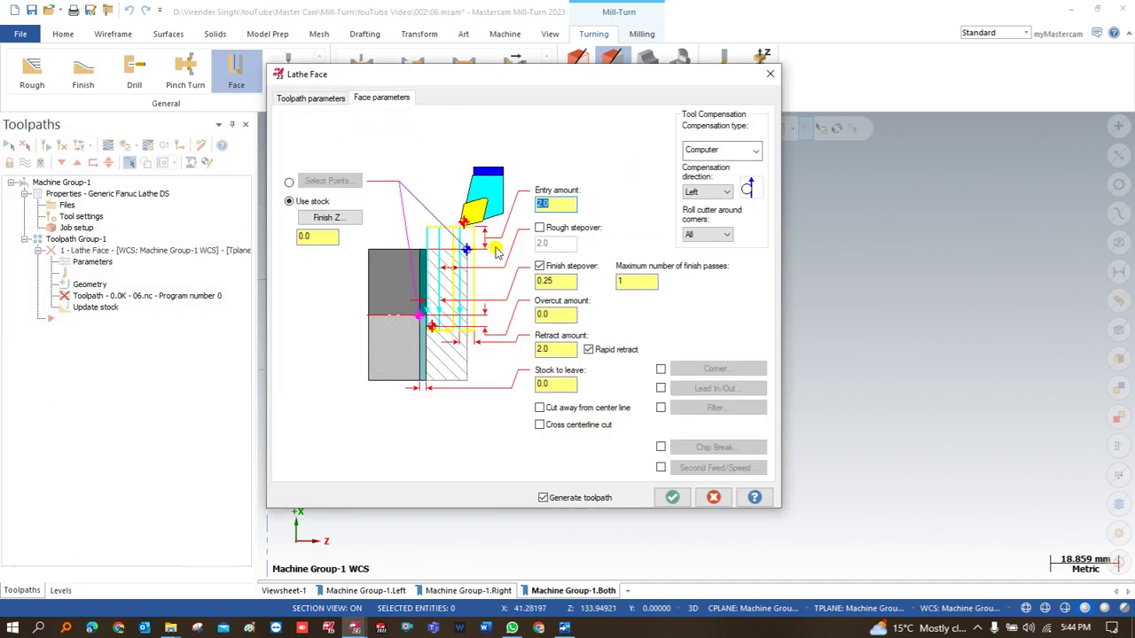
{"action": "left_click", "coordinate": [539, 228]}
{"action": "double_click", "coordinate": [554, 243]}
{"action": "type", "text": "1"}
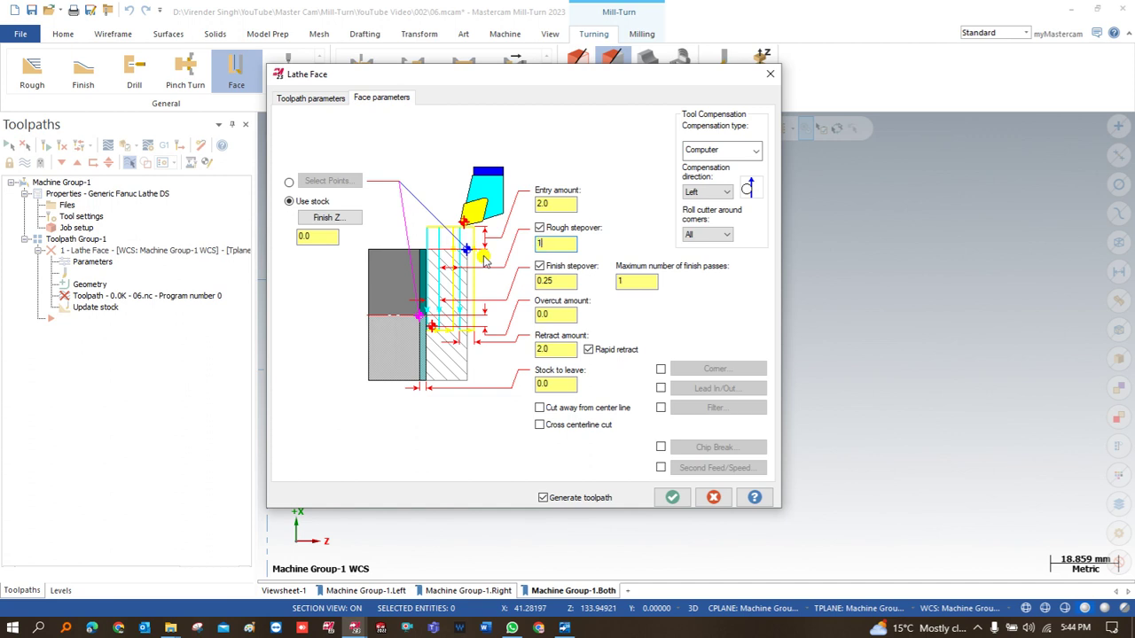
{"action": "double_click", "coordinate": [562, 316]}
{"action": "type", "text": "1"}
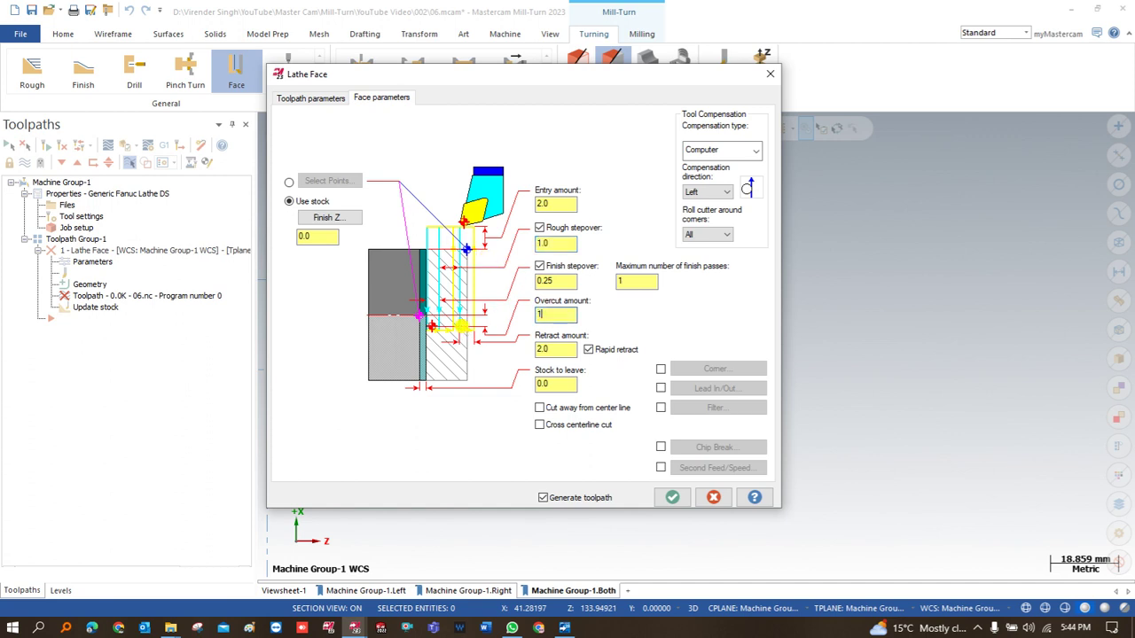
{"action": "double_click", "coordinate": [552, 348]}
{"action": "type", "text": "1"}
{"action": "left_click", "coordinate": [668, 499]}
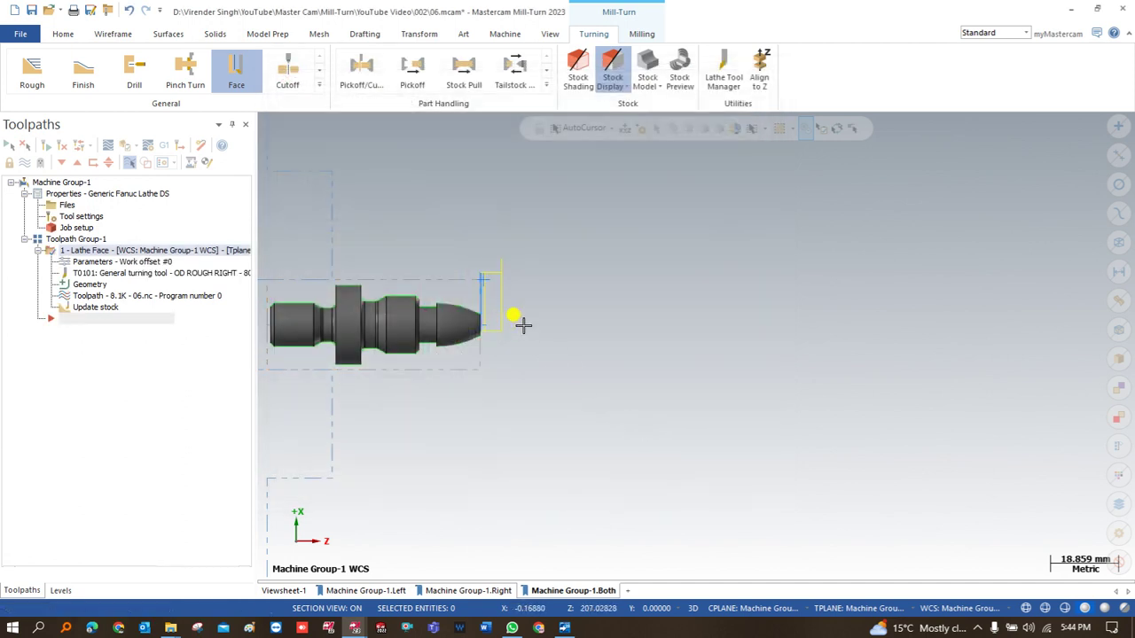
{"action": "left_click", "coordinate": [32, 75]}
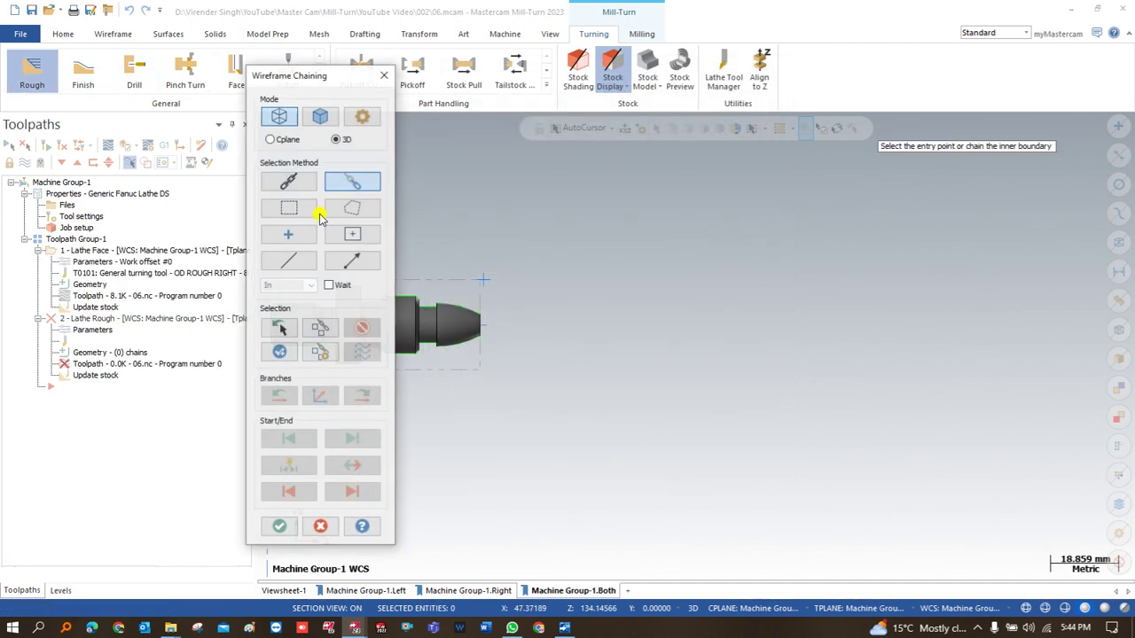
Chain the shaft profile from the tip to the shoulder for roughing
{"action": "left_click_drag", "start_coordinate": [266, 76], "coordinate": [122, 76]}
{"action": "left_click", "coordinate": [463, 301]}
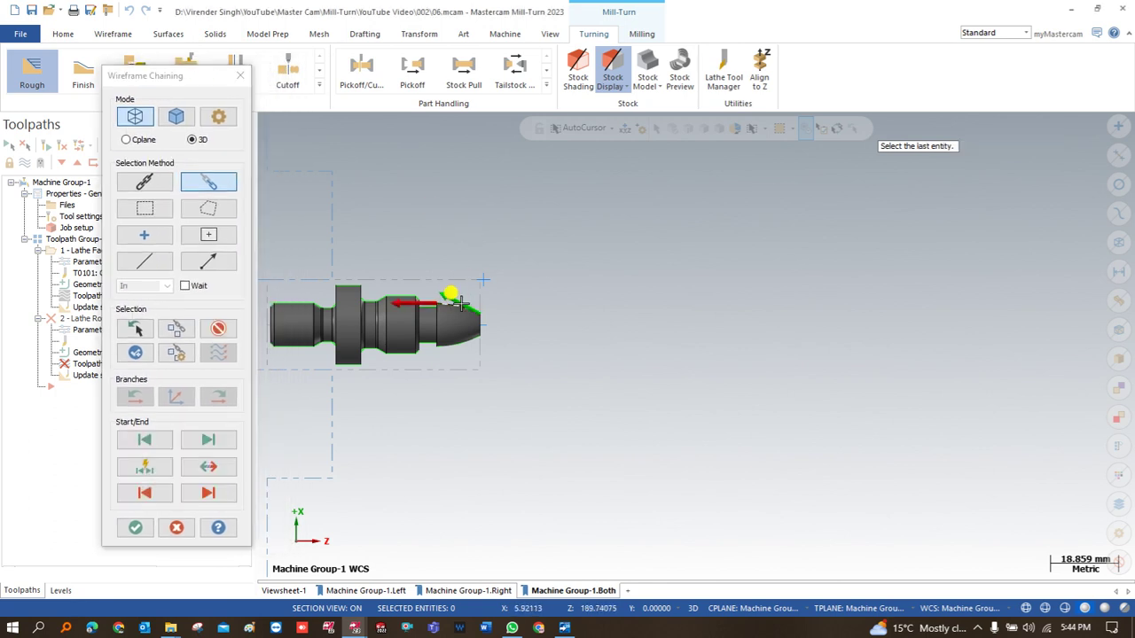
{"action": "left_click", "coordinate": [352, 282]}
{"action": "left_click", "coordinate": [134, 528]}
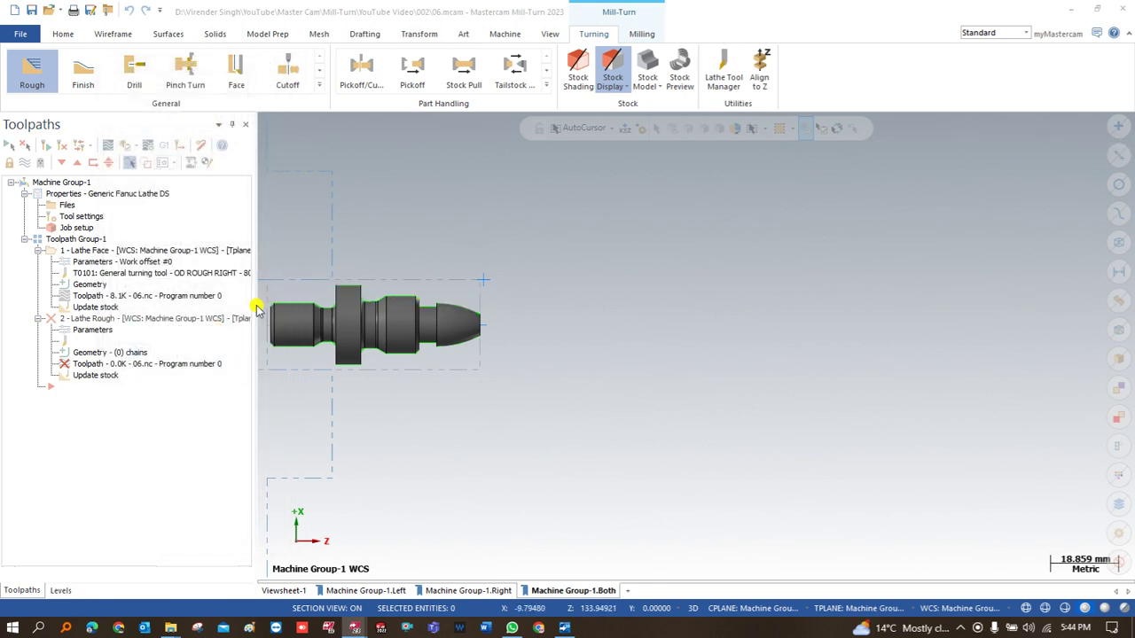
Choose the T0202 OD rough left tool with matching approach and retract reference points
{"action": "left_click", "coordinate": [198, 233]}
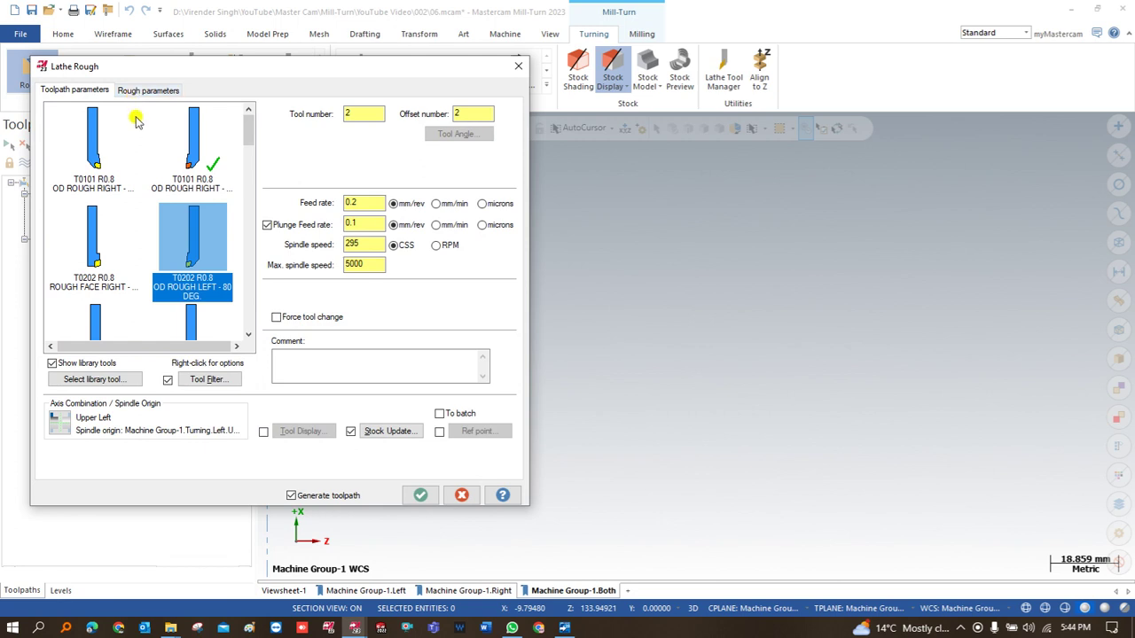
{"action": "left_click", "coordinate": [438, 431]}
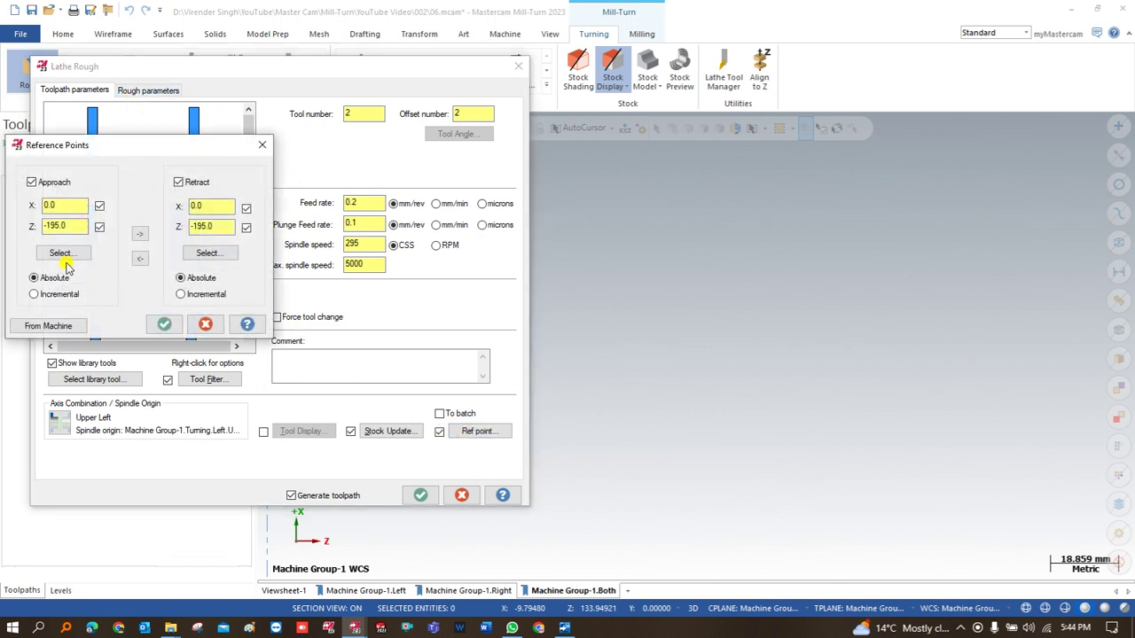
{"action": "left_click", "coordinate": [64, 252]}
{"action": "left_click", "coordinate": [493, 255]}
{"action": "left_click", "coordinate": [139, 228]}
{"action": "left_click", "coordinate": [165, 321]}
Set depth of cut to 1.0, use stock for outer boundary, and generate the rough toolpath
{"action": "left_click", "coordinate": [149, 91]}
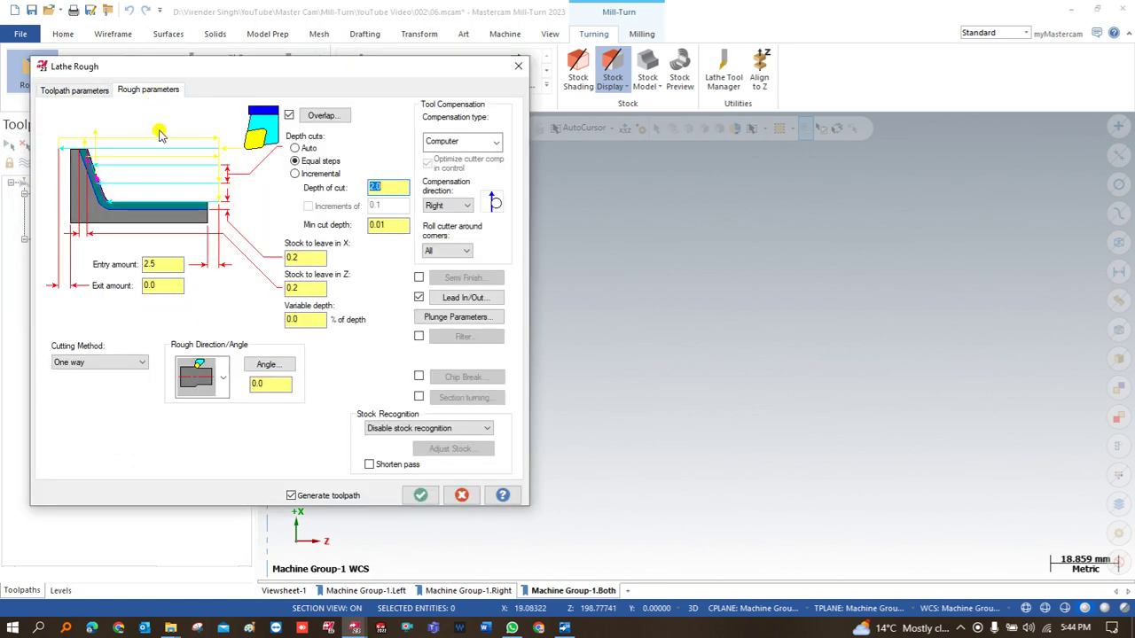
{"action": "type", "text": "1.0"}
{"action": "left_click", "coordinate": [430, 429]}
{"action": "left_click", "coordinate": [409, 450]}
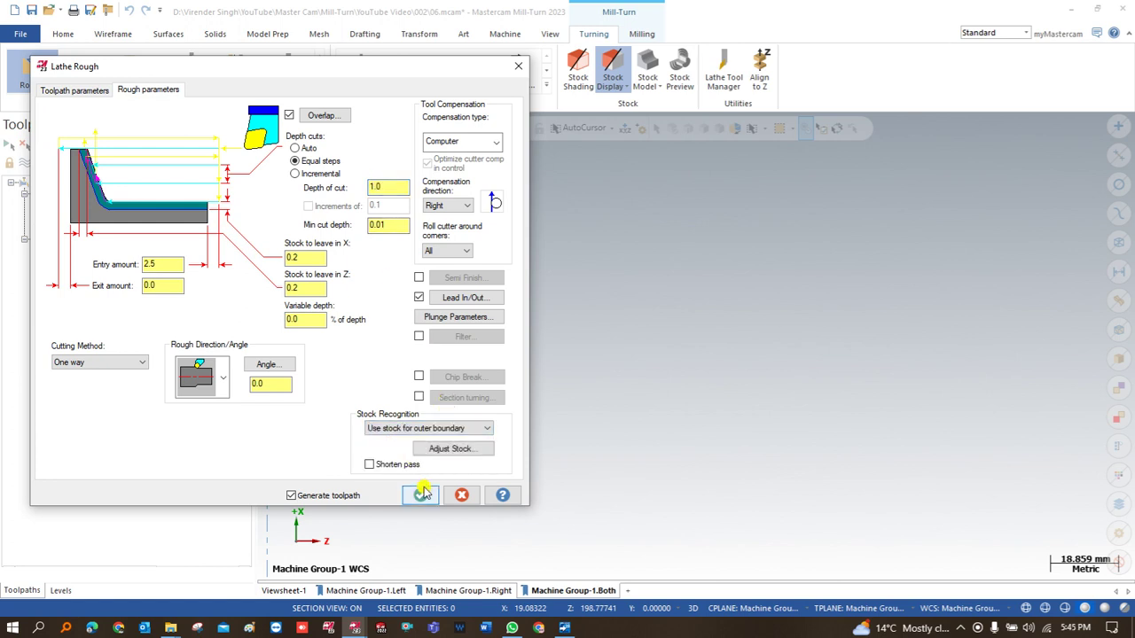
{"action": "left_click", "coordinate": [421, 495]}
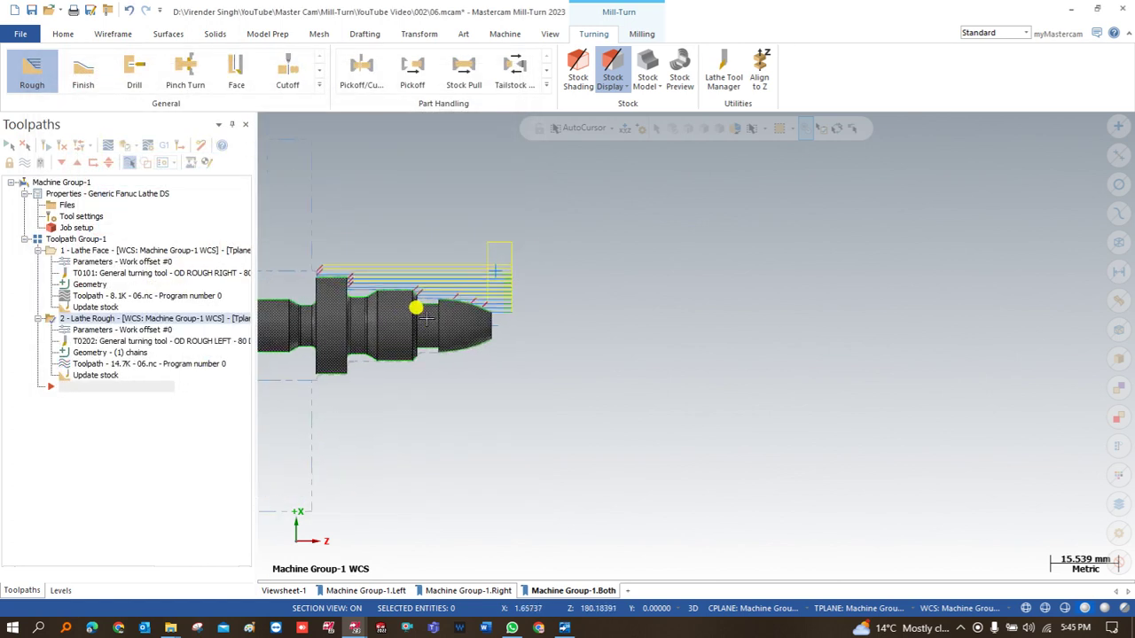
Start a Finish toolpath on the last chain using the T0303 OD Left 55 deg tool
{"action": "left_click", "coordinate": [83, 71]}
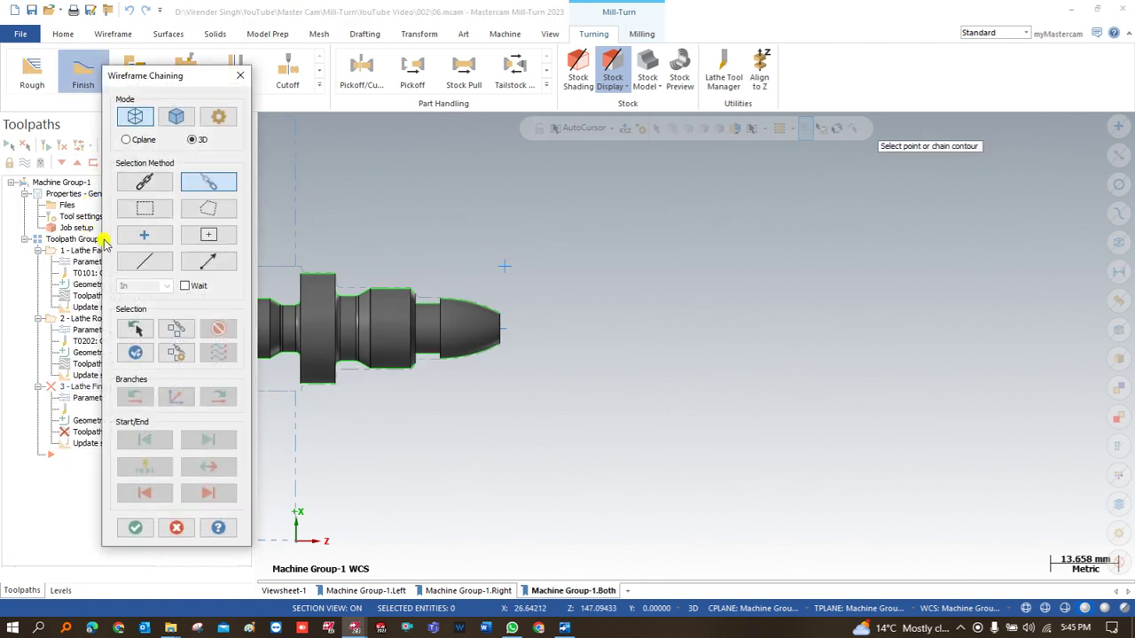
{"action": "left_click", "coordinate": [135, 329]}
{"action": "left_click", "coordinate": [132, 527]}
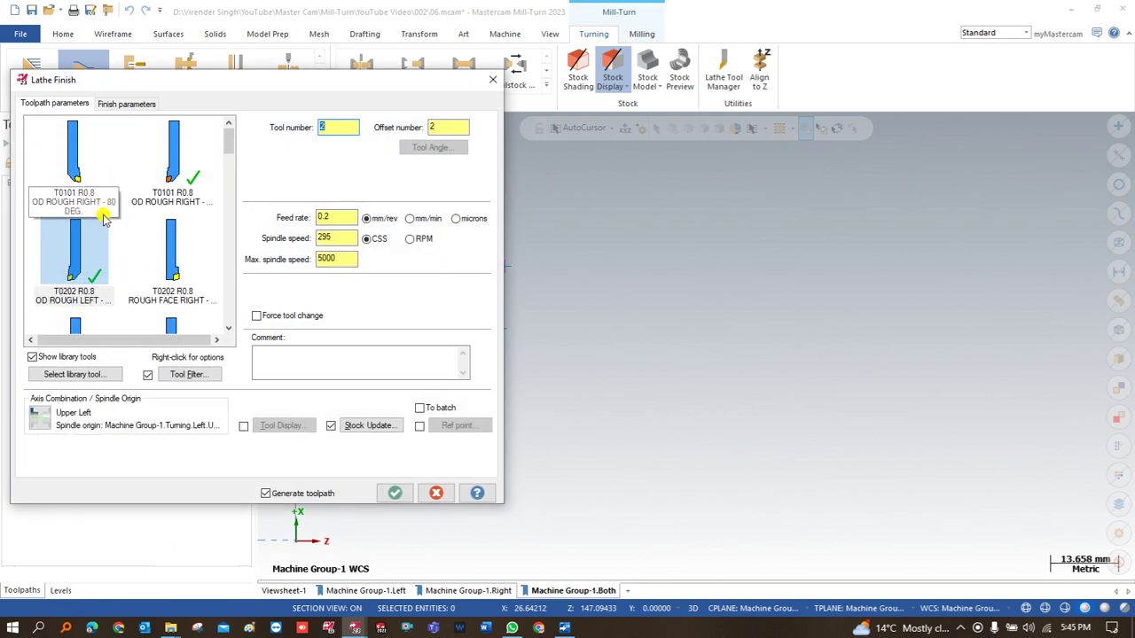
{"action": "scroll", "coordinate": [104, 218], "scroll_direction": "down", "scroll_amount": 2}
{"action": "left_click", "coordinate": [76, 212]}
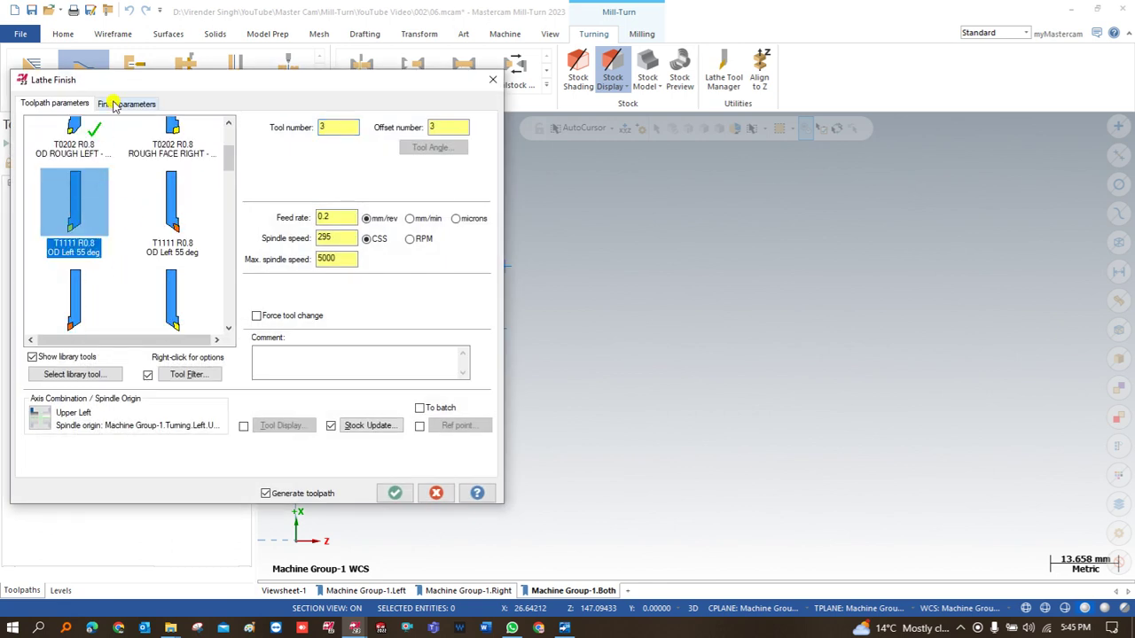
Set the finish approach and retract reference points and generate the Lathe Finish toolpath
{"action": "left_click", "coordinate": [419, 428]}
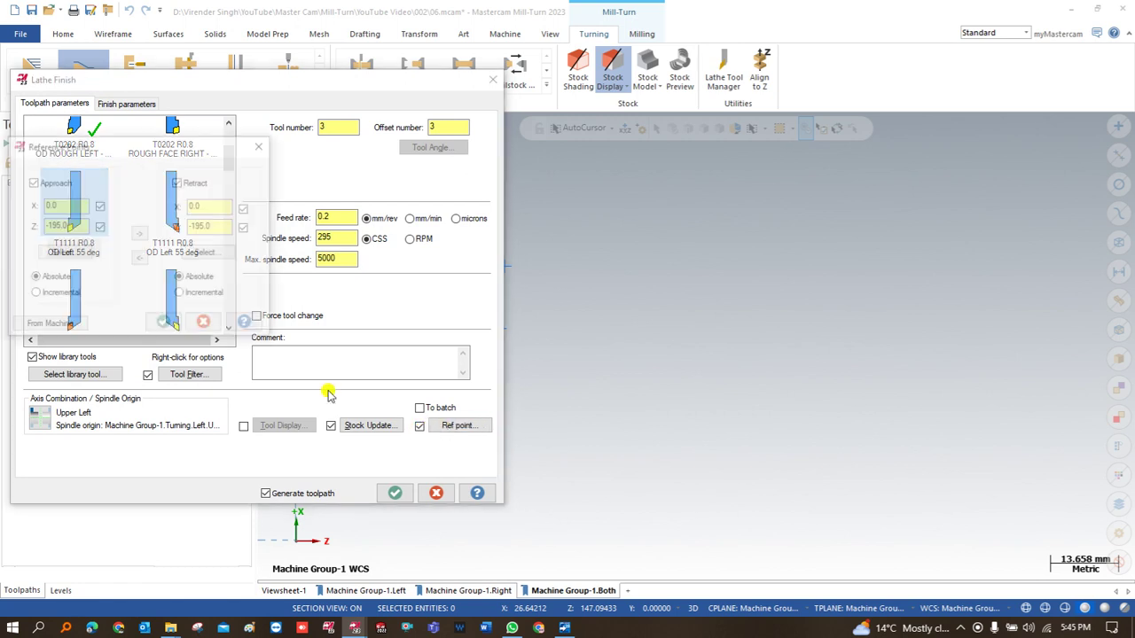
{"action": "left_click", "coordinate": [60, 254]}
{"action": "left_click", "coordinate": [507, 240]}
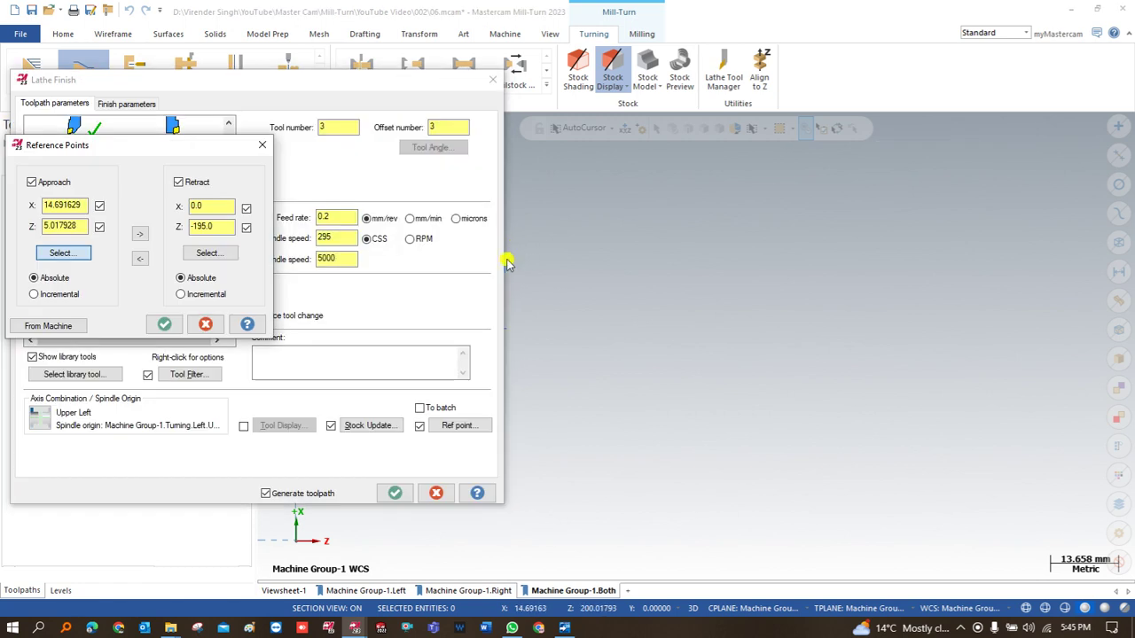
{"action": "left_click", "coordinate": [139, 234]}
{"action": "left_click", "coordinate": [164, 326]}
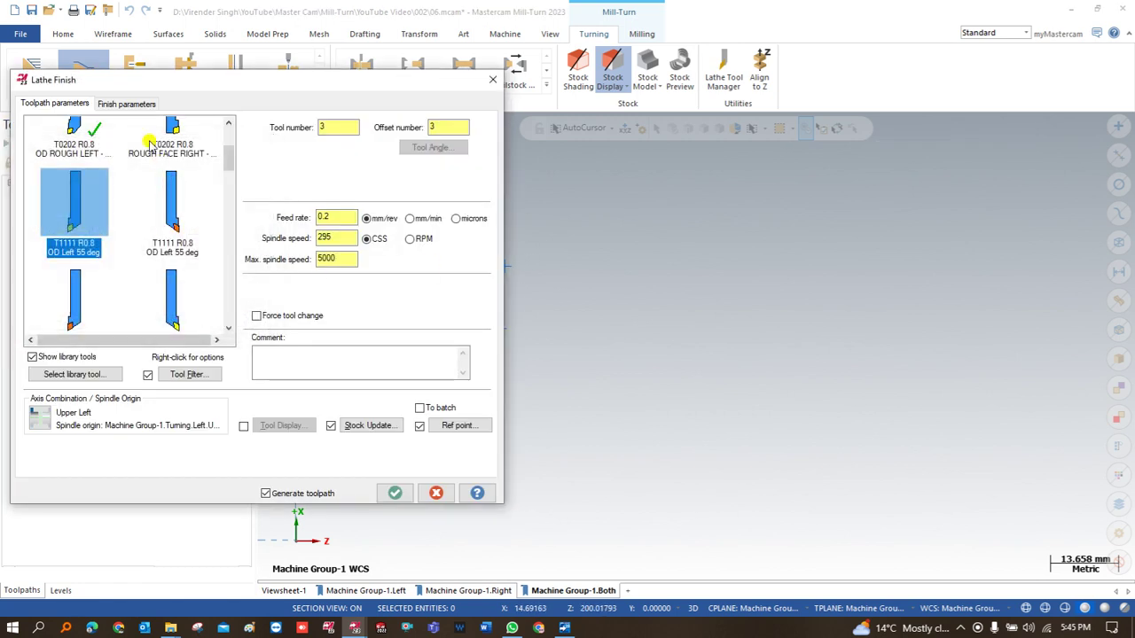
{"action": "left_click", "coordinate": [126, 104]}
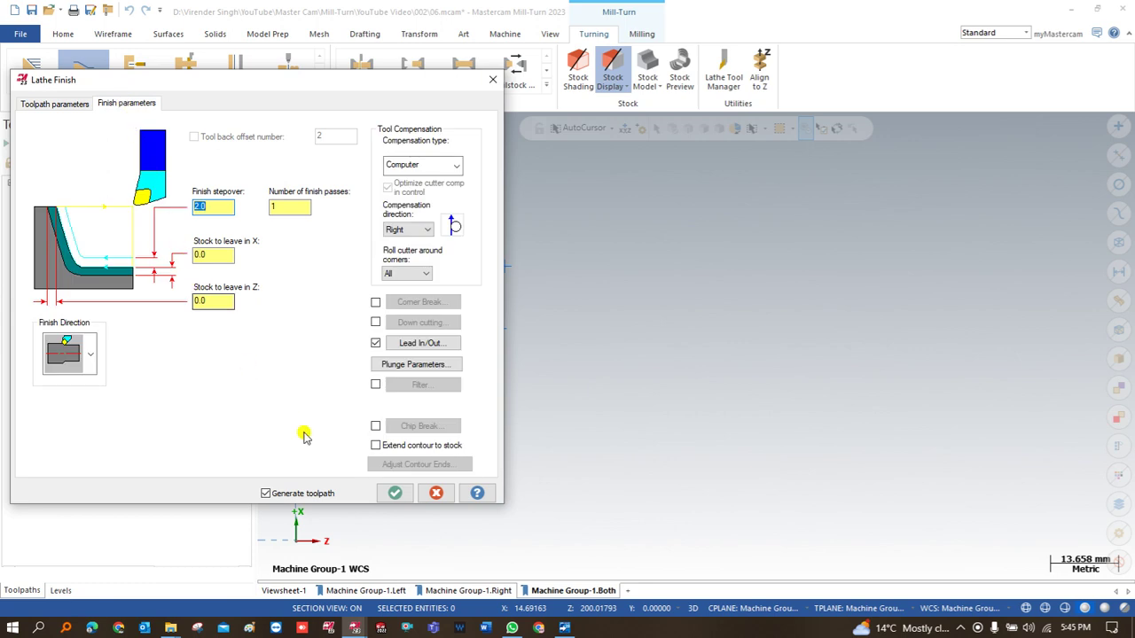
{"action": "left_click", "coordinate": [395, 493]}
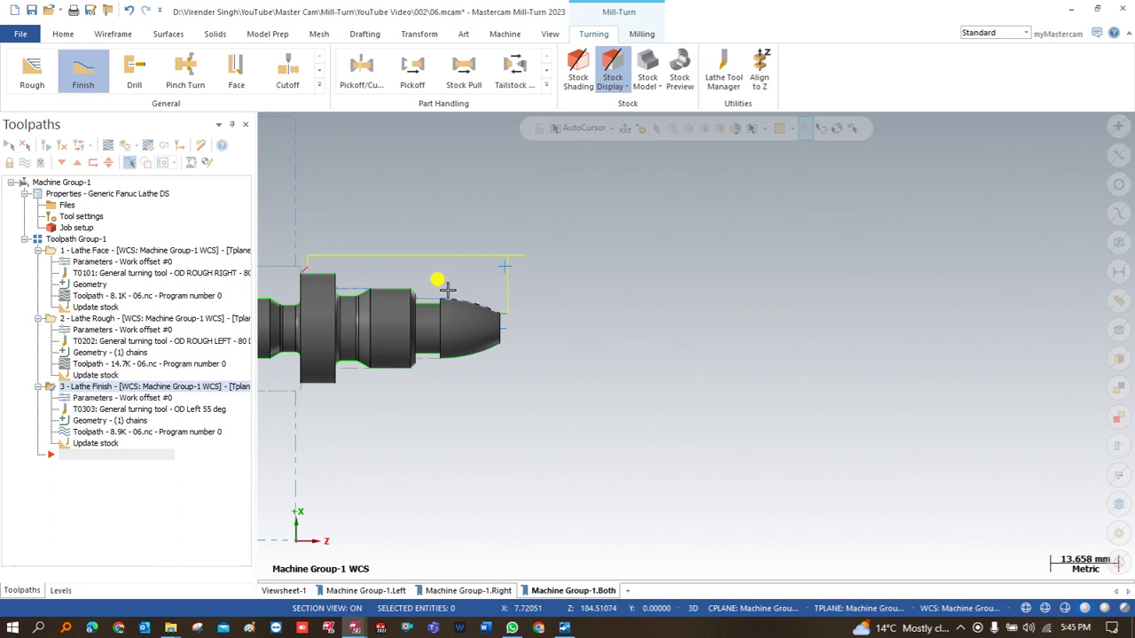
{"action": "scroll", "coordinate": [305, 256], "scroll_direction": "up", "scroll_amount": 2}
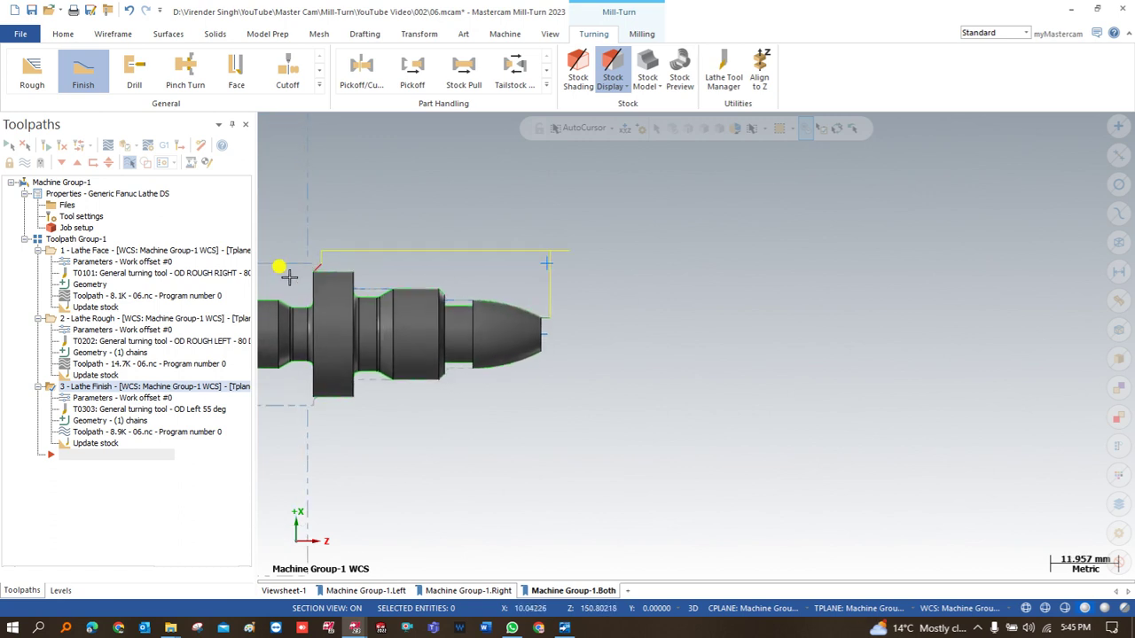
Extend the end of contour by 1 on the Lathe Rough lead-out and regenerate it
{"action": "left_click", "coordinate": [67, 321]}
{"action": "left_click", "coordinate": [98, 329]}
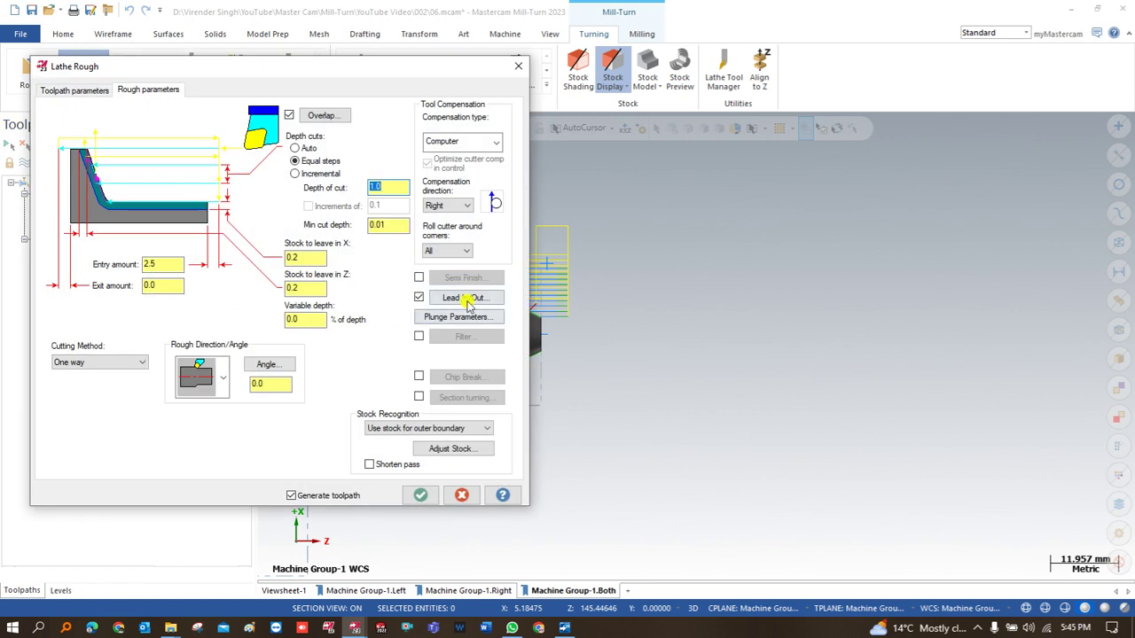
{"action": "left_click", "coordinate": [473, 300]}
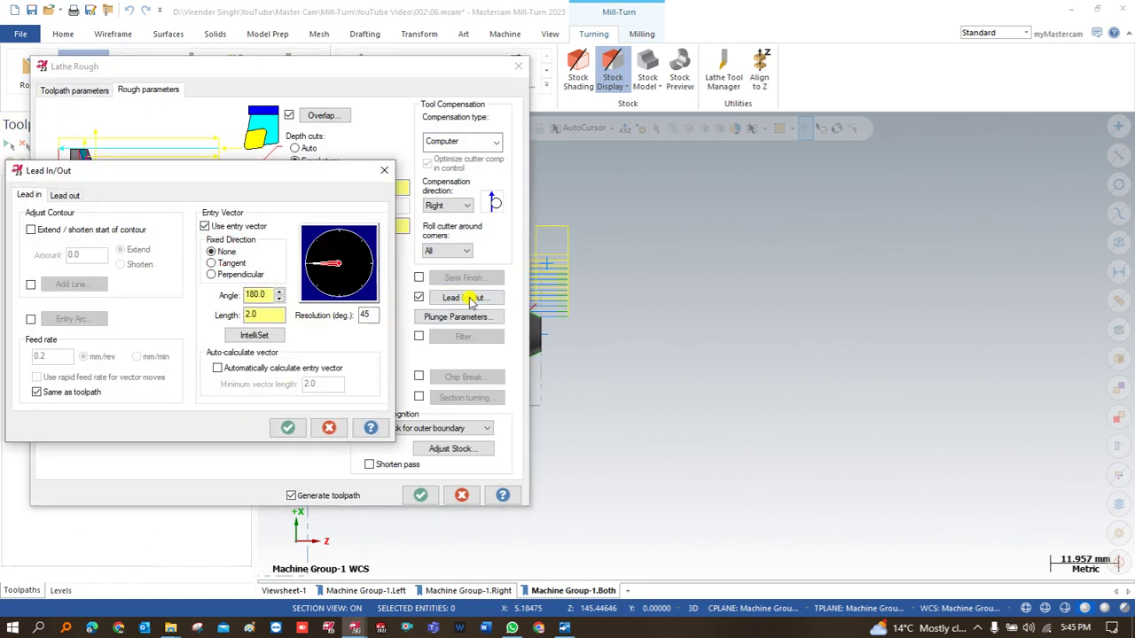
{"action": "left_click", "coordinate": [64, 196]}
{"action": "left_click", "coordinate": [44, 232]}
{"action": "double_click", "coordinate": [84, 254]}
{"action": "type", "text": "1"}
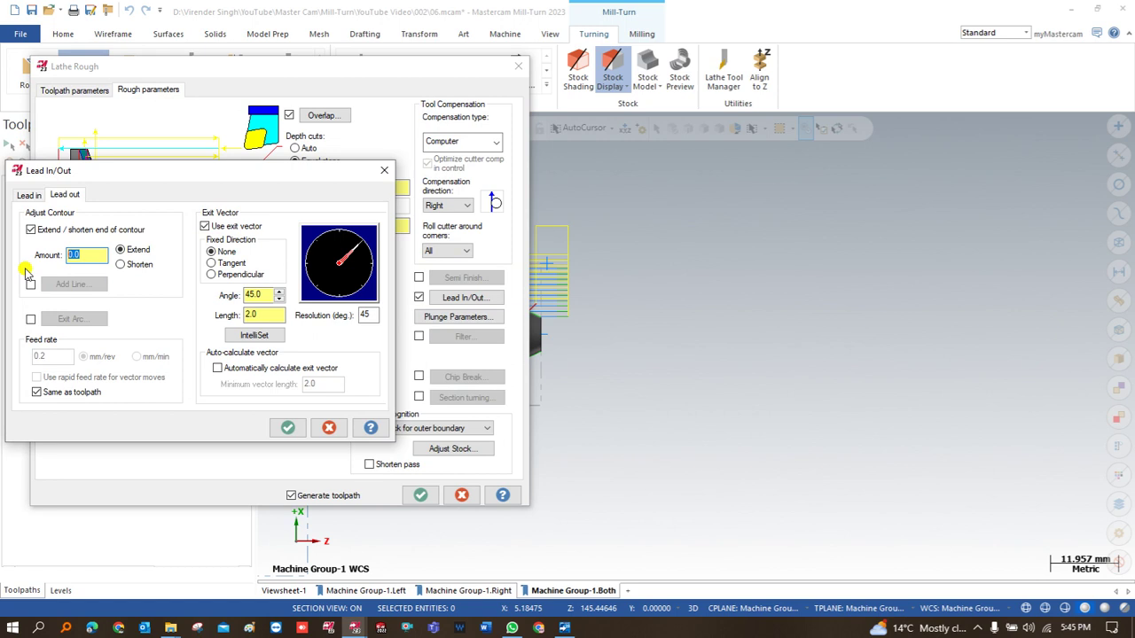
{"action": "left_click", "coordinate": [288, 428]}
{"action": "left_click", "coordinate": [421, 495]}
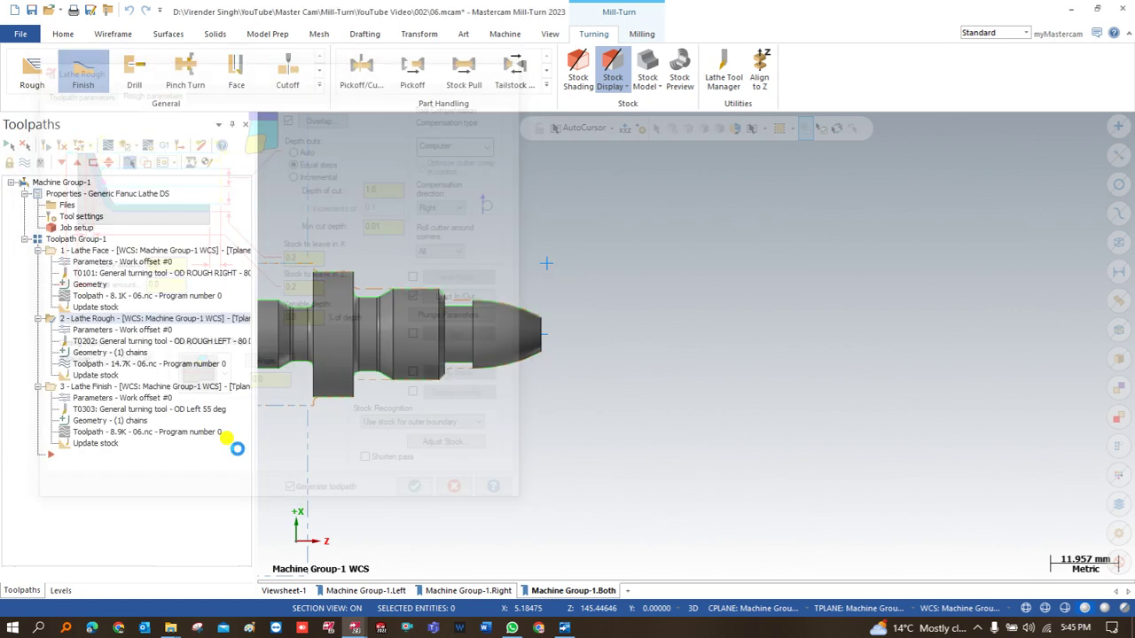
Extend the end of contour by 1 on the Lathe Finish lead-out and regenerate it
{"action": "left_click", "coordinate": [79, 398]}
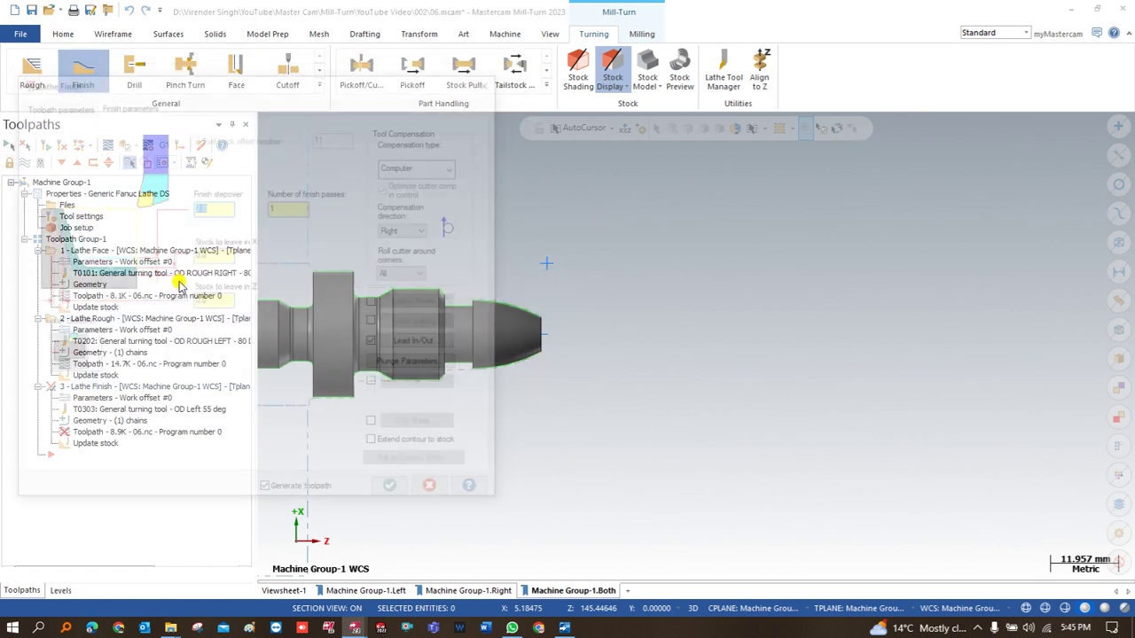
{"action": "left_click", "coordinate": [410, 342]}
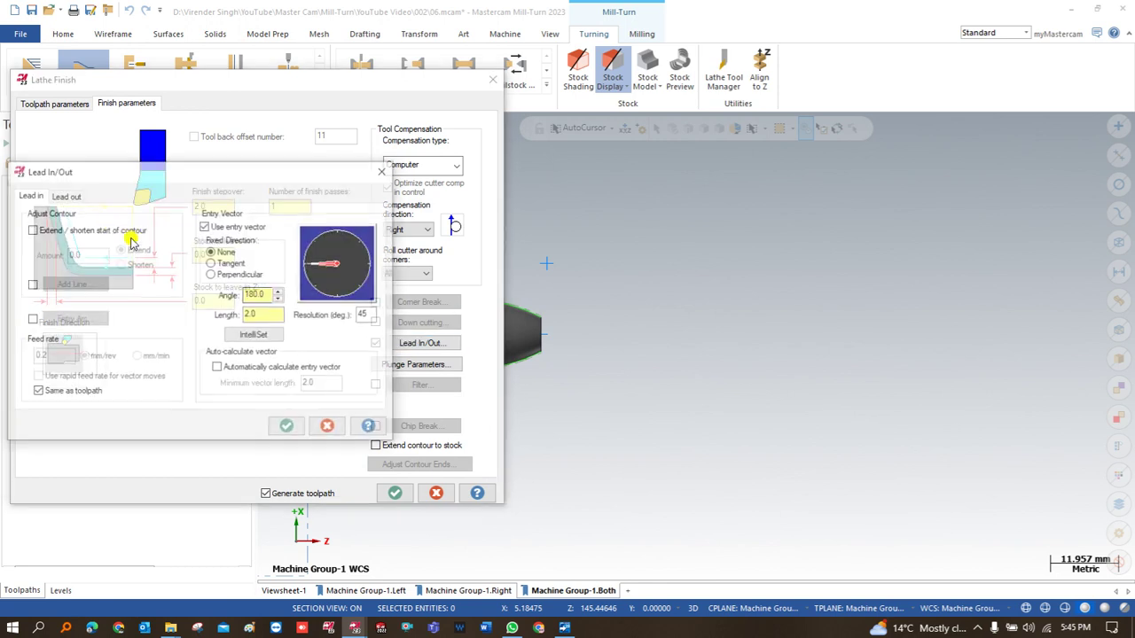
{"action": "left_click", "coordinate": [62, 195]}
{"action": "left_click", "coordinate": [58, 228]}
{"action": "type", "text": "1"}
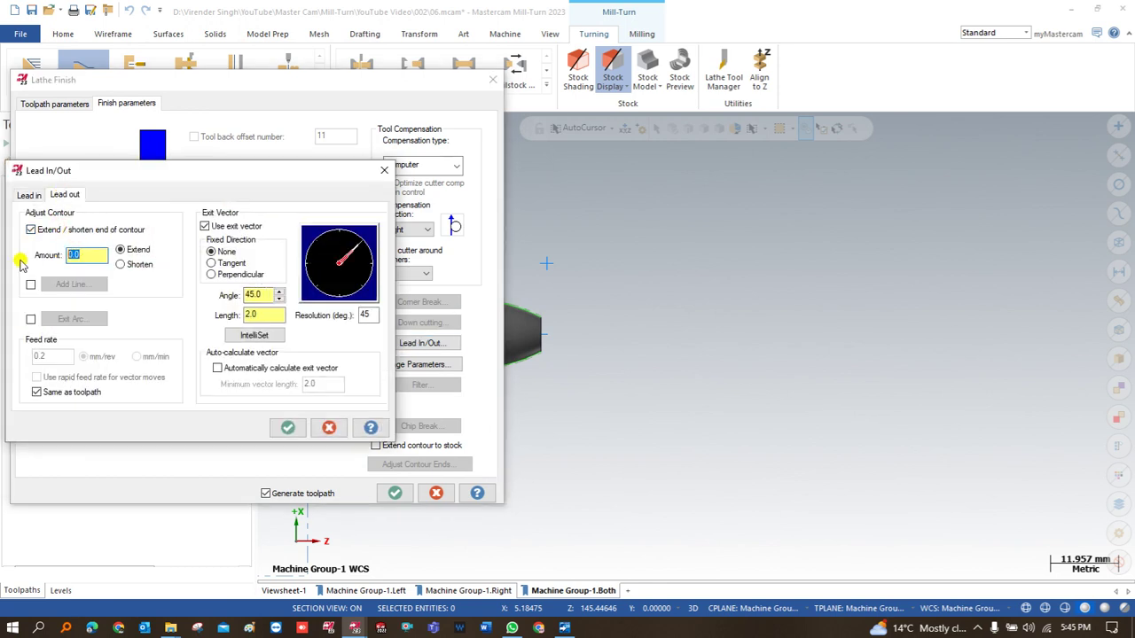
{"action": "left_click", "coordinate": [287, 427]}
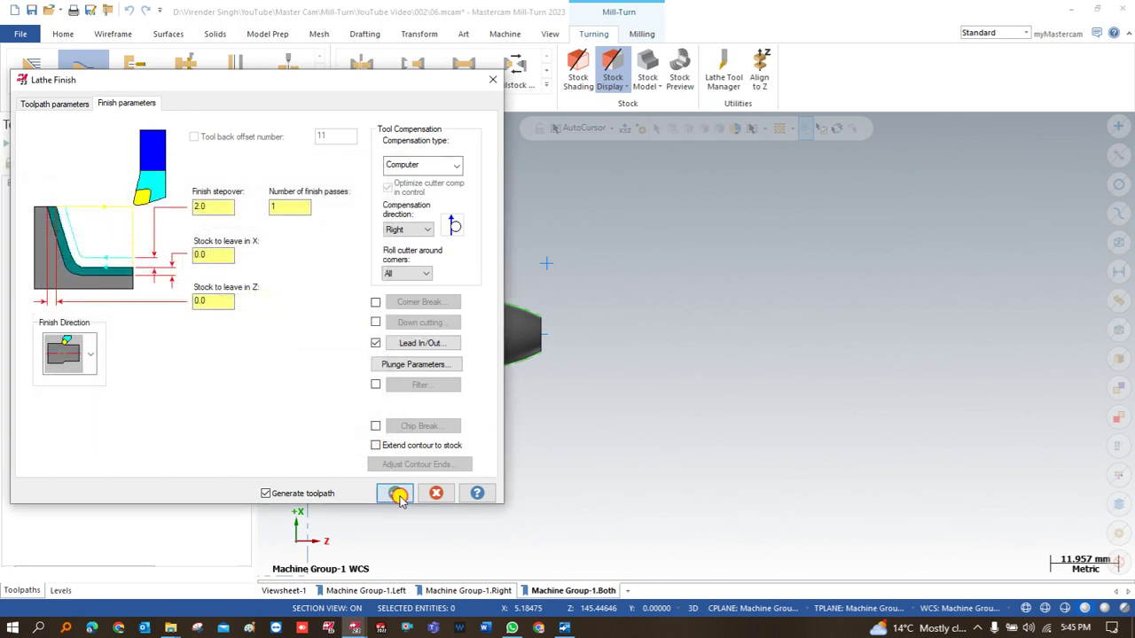
{"action": "left_click", "coordinate": [394, 493]}
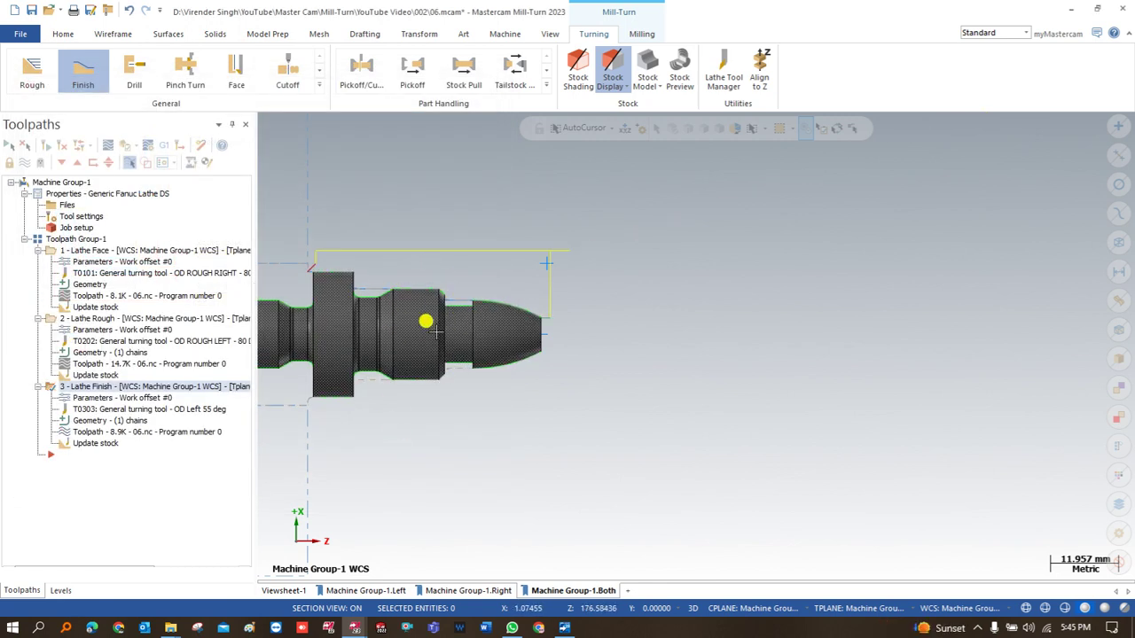
Zoom the view, then expand and collapse the full turning toolpath gallery
{"action": "scroll", "coordinate": [398, 304], "scroll_direction": "up", "scroll_amount": 1}
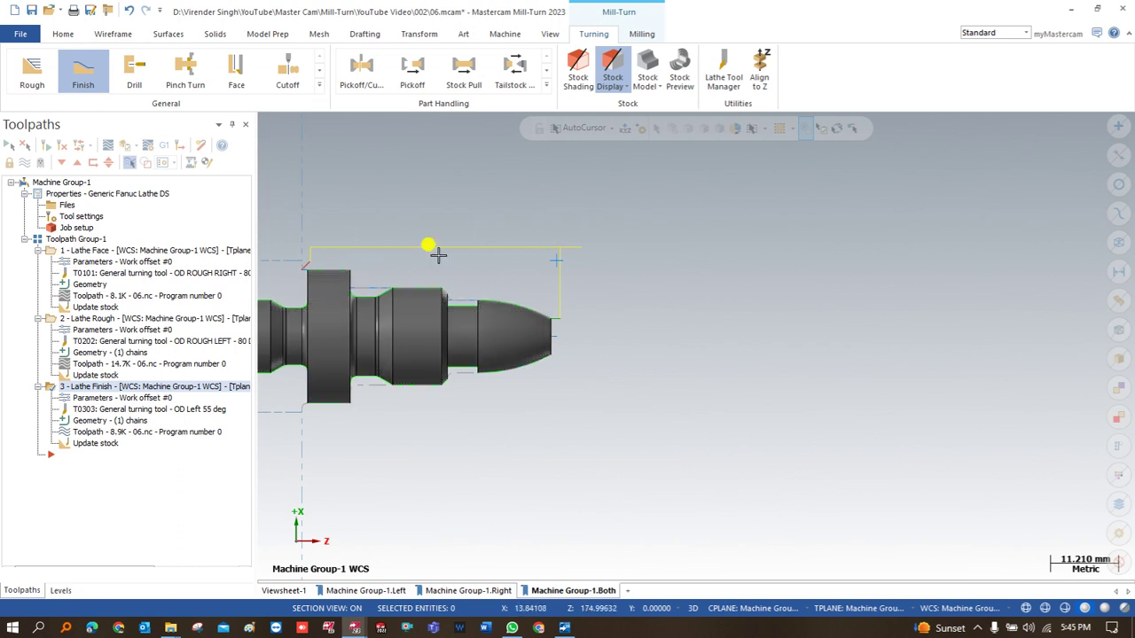
{"action": "left_click", "coordinate": [320, 85]}
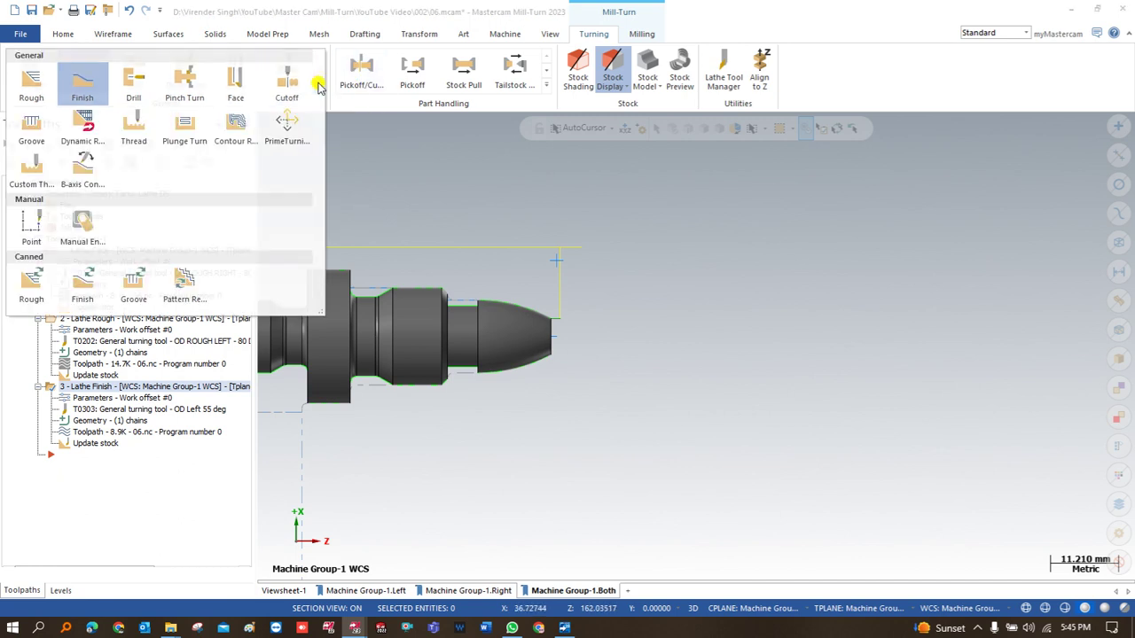
{"action": "left_click", "coordinate": [377, 193]}
{"action": "left_click", "coordinate": [363, 299]}
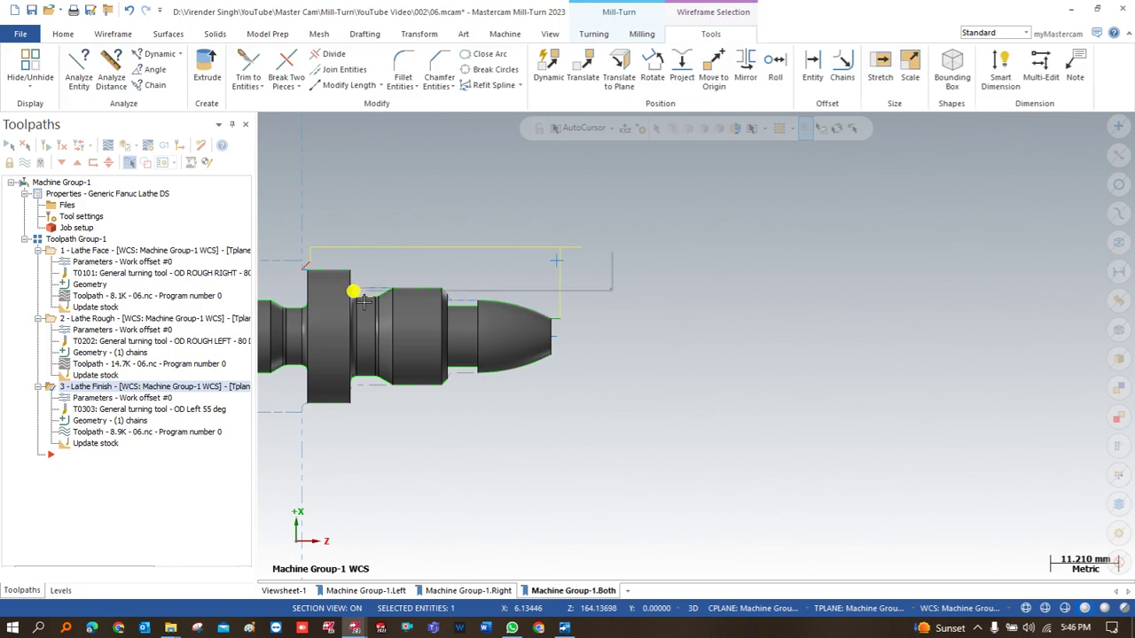
{"action": "right_click", "coordinate": [360, 298]}
{"action": "key", "text": "Escape"}
{"action": "double_click", "coordinate": [364, 298]}
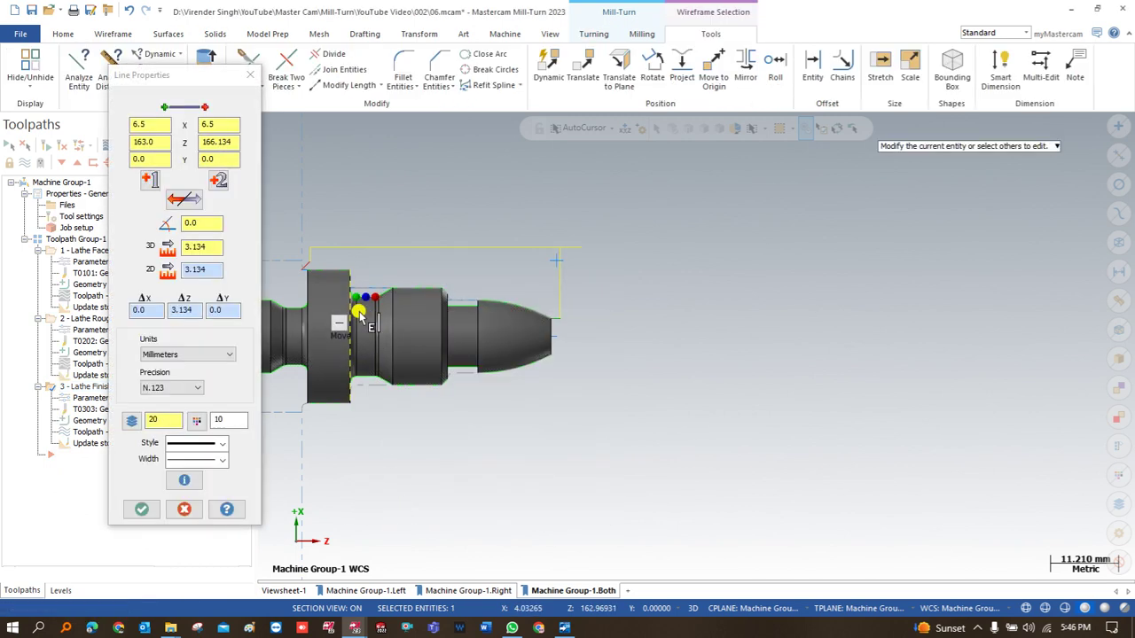
{"action": "scroll", "coordinate": [364, 302], "scroll_direction": "up", "scroll_amount": 3}
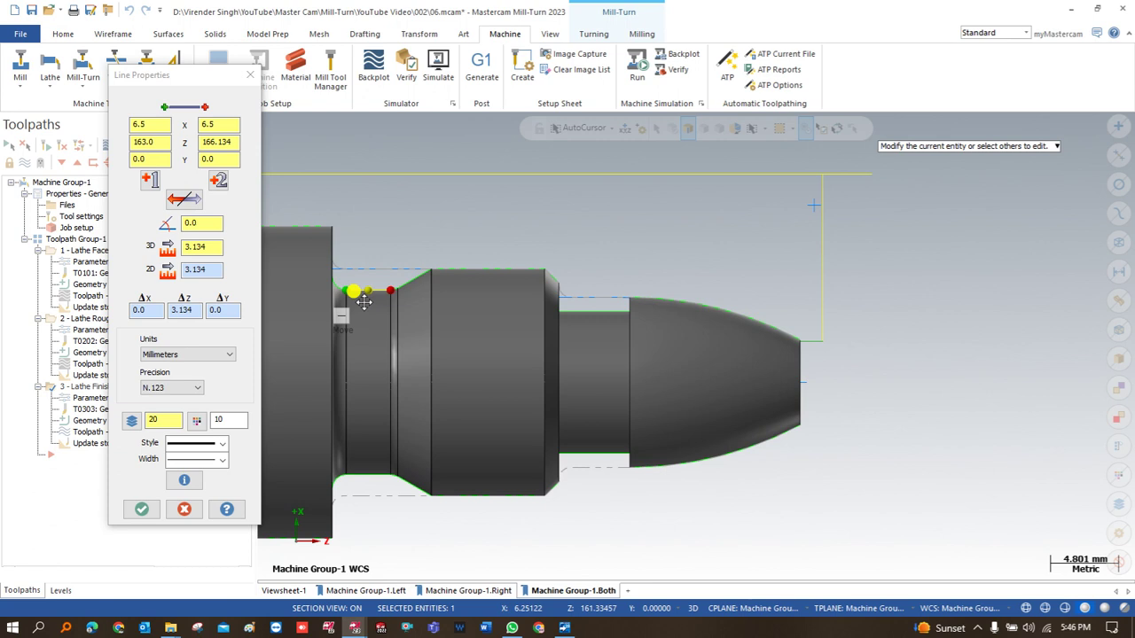
{"action": "key", "text": "Escape"}
{"action": "scroll", "coordinate": [363, 301], "scroll_direction": "down", "scroll_amount": 3}
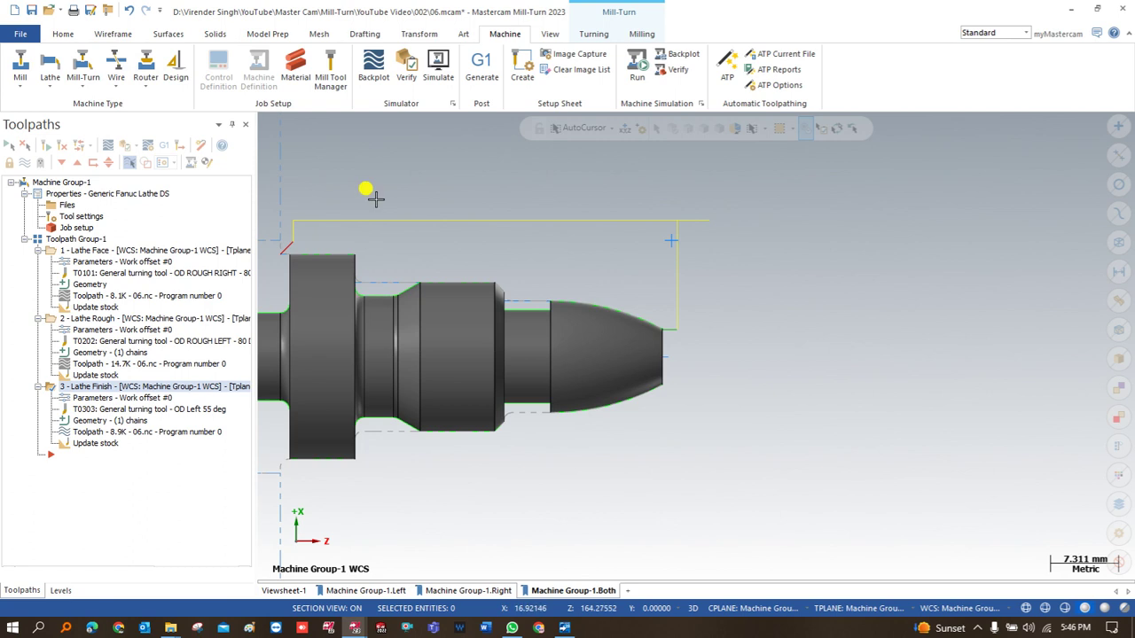
Start a Groove toolpath from the Turning gallery, defining the groove by chain
{"action": "left_click", "coordinate": [593, 33]}
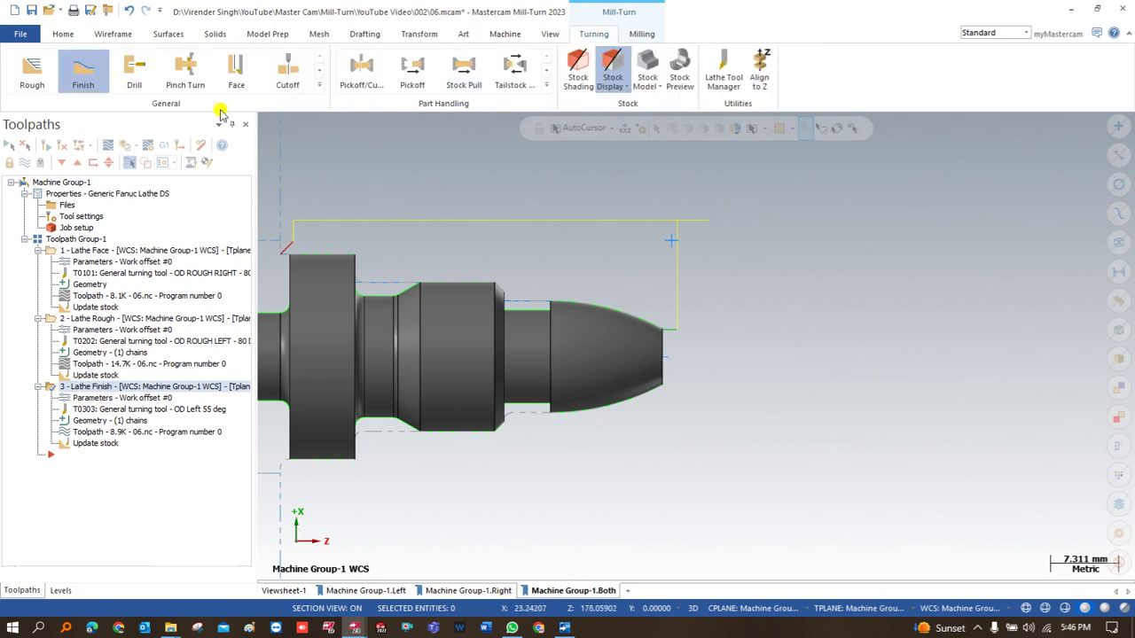
{"action": "left_click", "coordinate": [319, 85]}
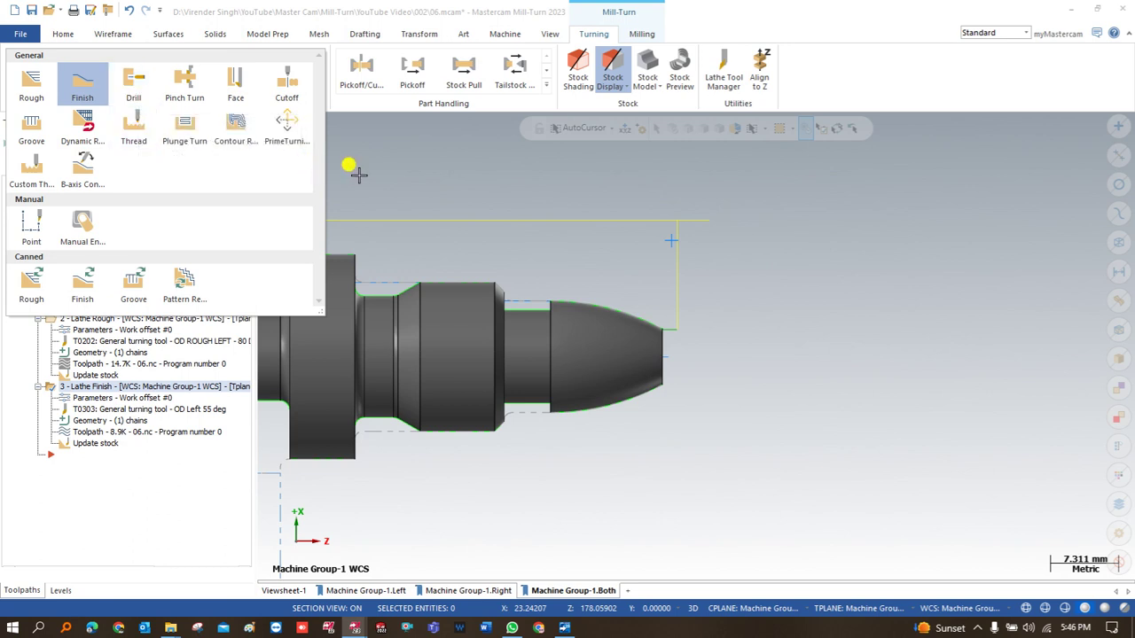
{"action": "left_click", "coordinate": [34, 130]}
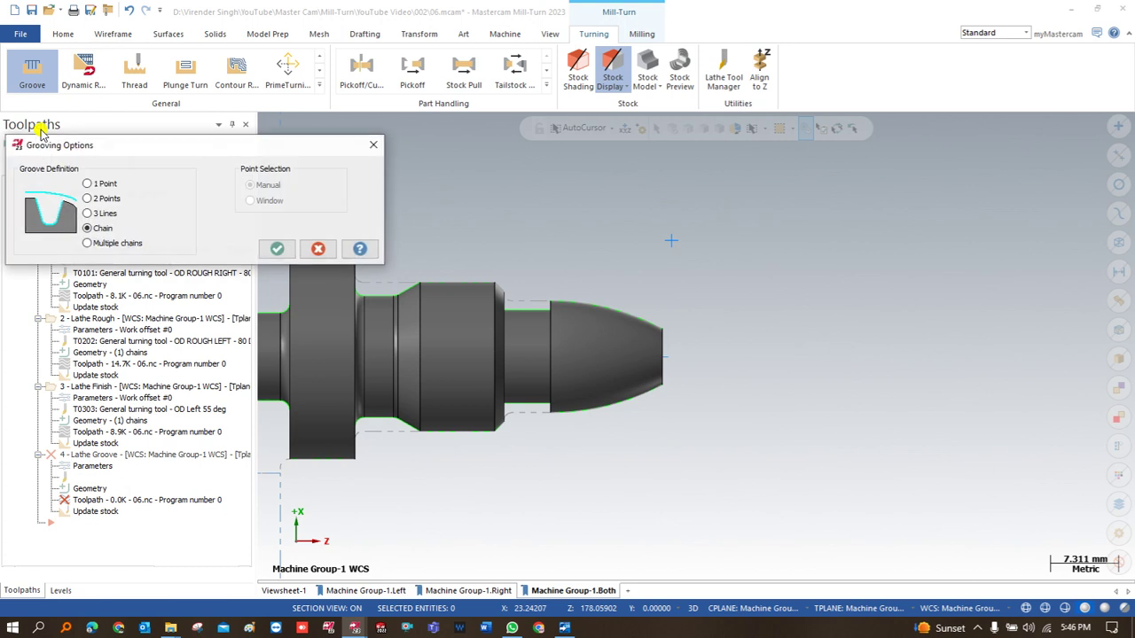
{"action": "left_click", "coordinate": [277, 248]}
Chain the groove lines from first to last and confirm the chain
{"action": "scroll", "coordinate": [523, 282], "scroll_direction": "up", "scroll_amount": 2}
{"action": "middle_click_drag", "start_coordinate": [562, 311], "coordinate": [458, 307]}
{"action": "left_click", "coordinate": [554, 305]}
{"action": "left_click", "coordinate": [470, 296]}
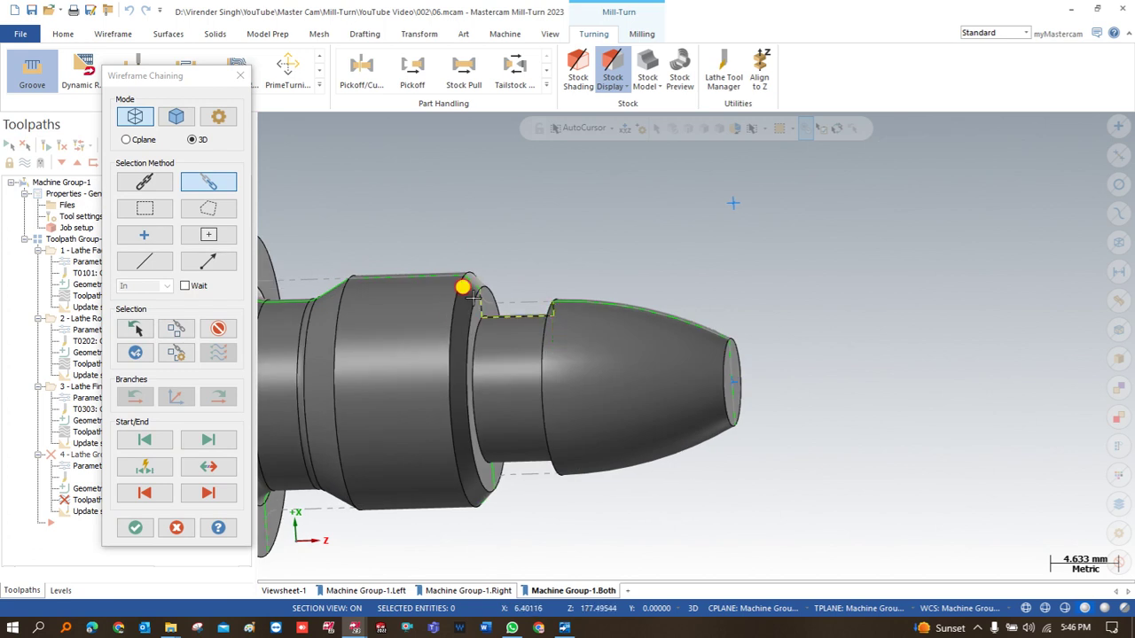
{"action": "left_click", "coordinate": [135, 527]}
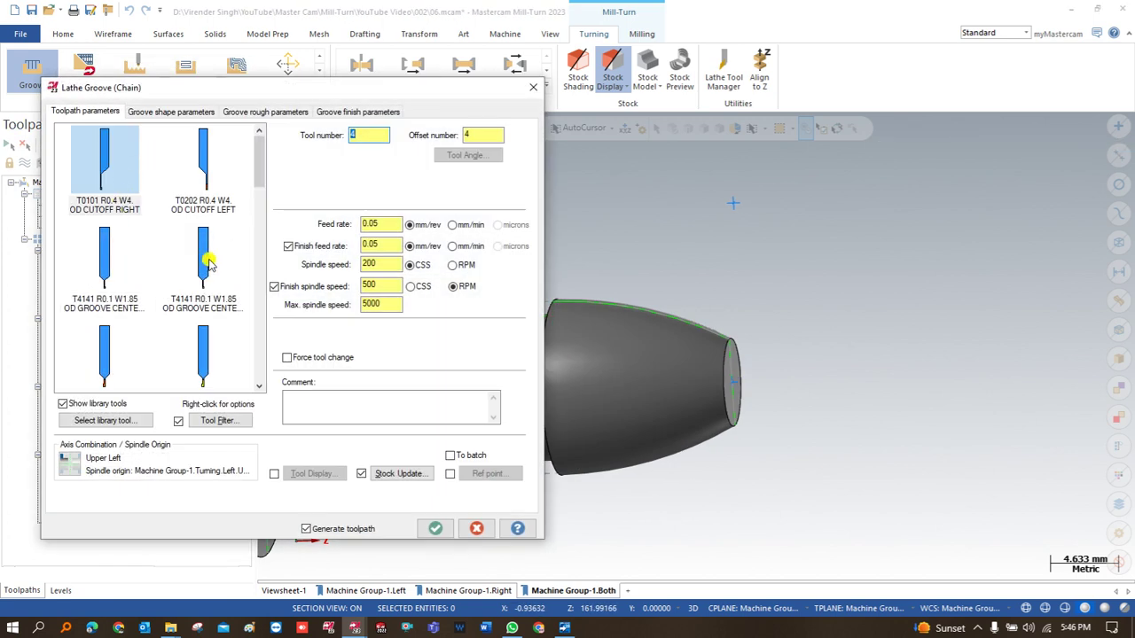
Pick groove tool T4545 R0.3 W4, edit its insert to 3 mm width, and generate the groove
{"action": "scroll", "coordinate": [204, 262], "scroll_direction": "down", "scroll_amount": 3}
{"action": "scroll", "coordinate": [130, 282], "scroll_direction": "down", "scroll_amount": 3}
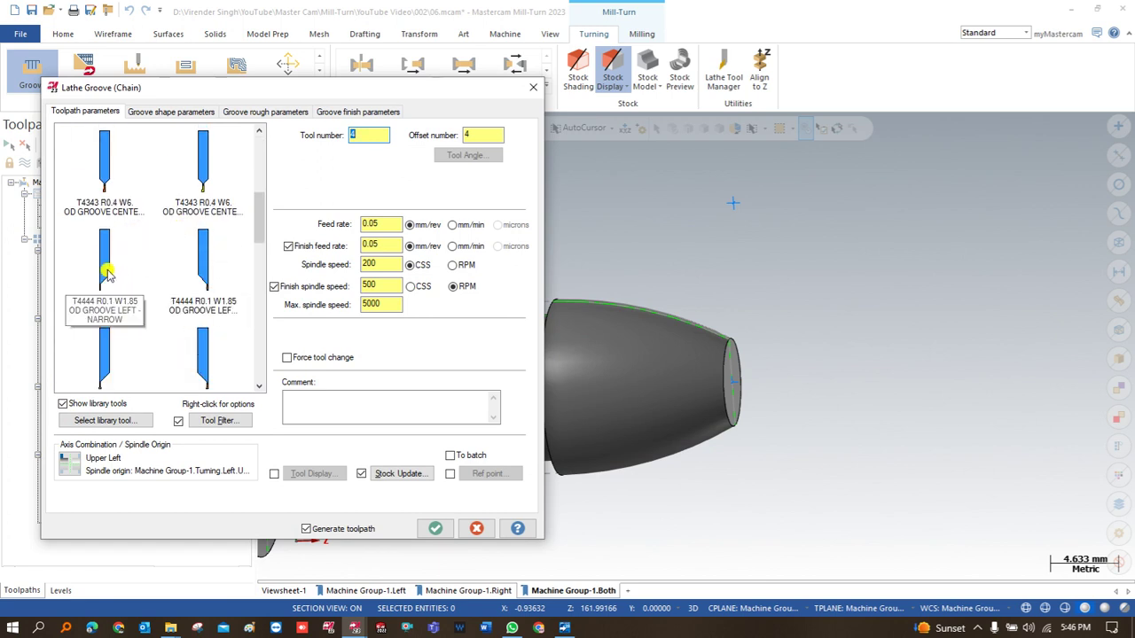
{"action": "scroll", "coordinate": [207, 256], "scroll_direction": "down", "scroll_amount": 3}
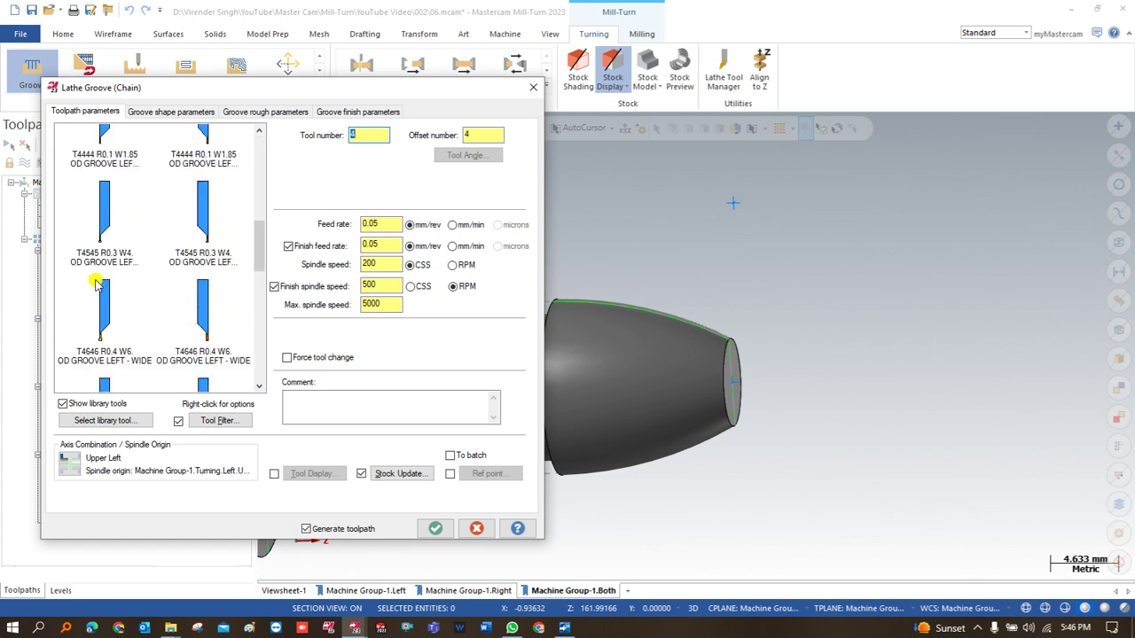
{"action": "left_click", "coordinate": [104, 211]}
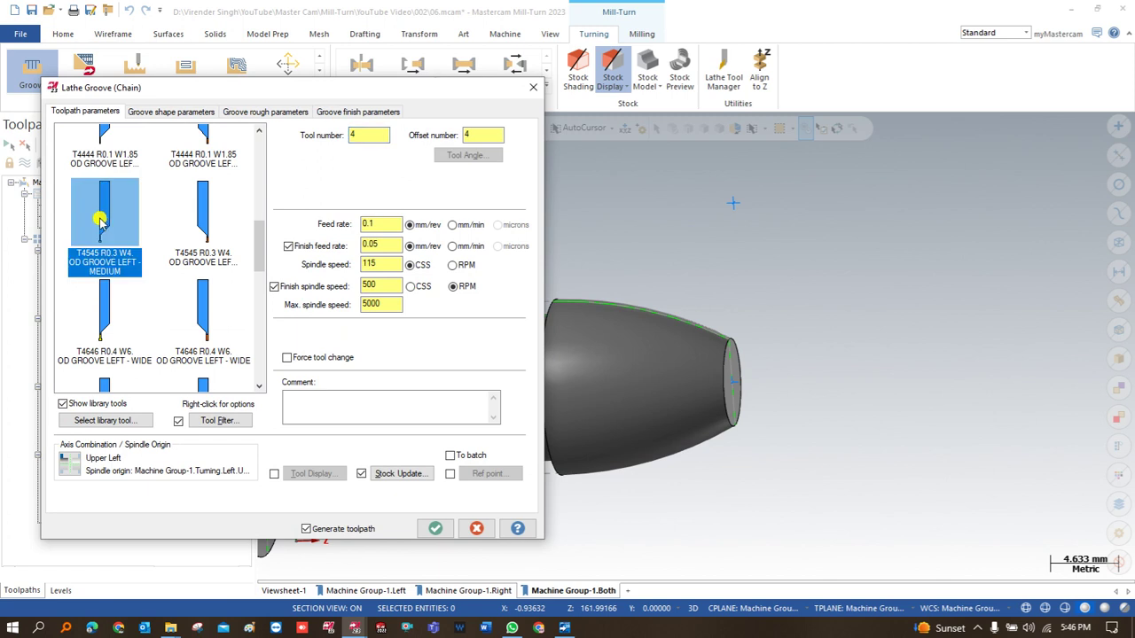
{"action": "double_click", "coordinate": [104, 206]}
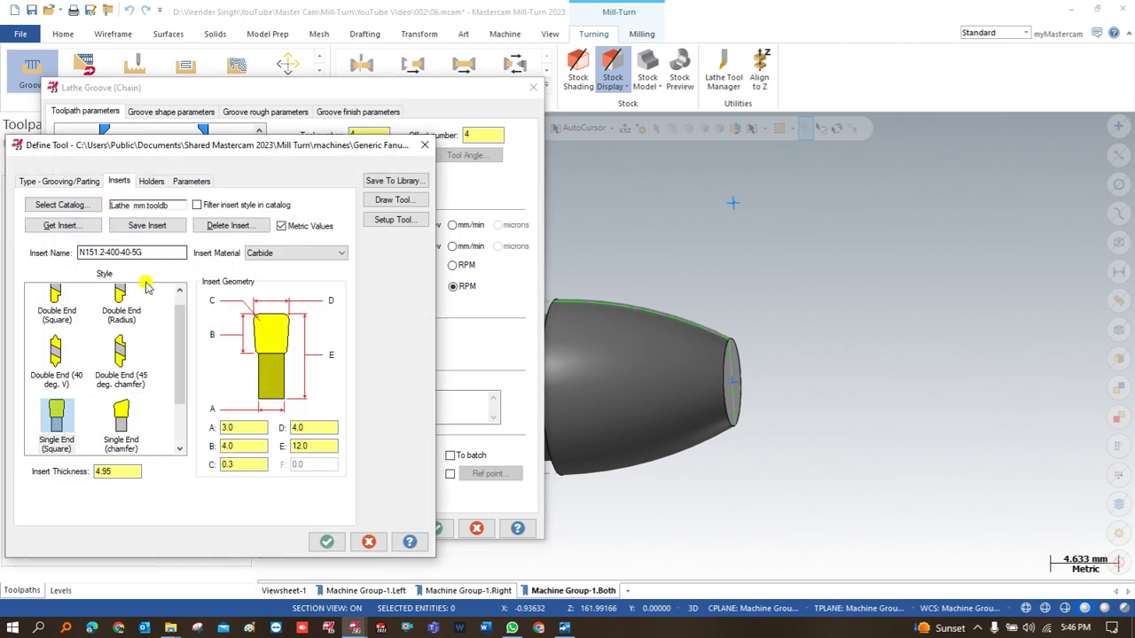
{"action": "double_click", "coordinate": [307, 427]}
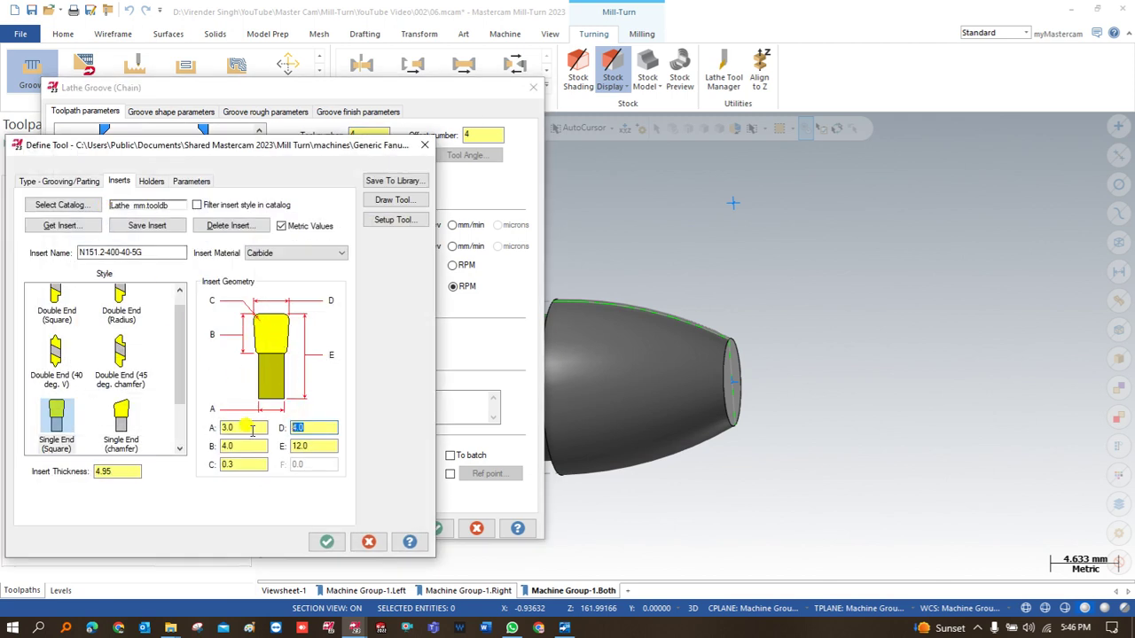
{"action": "left_click", "coordinate": [326, 541]}
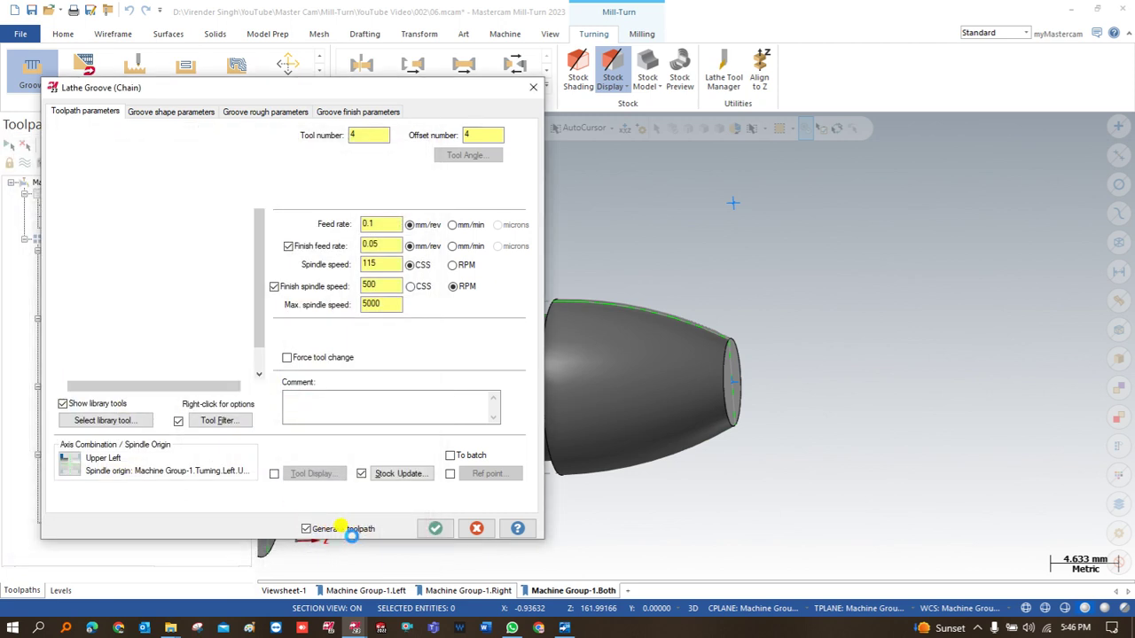
{"action": "left_click", "coordinate": [434, 527]}
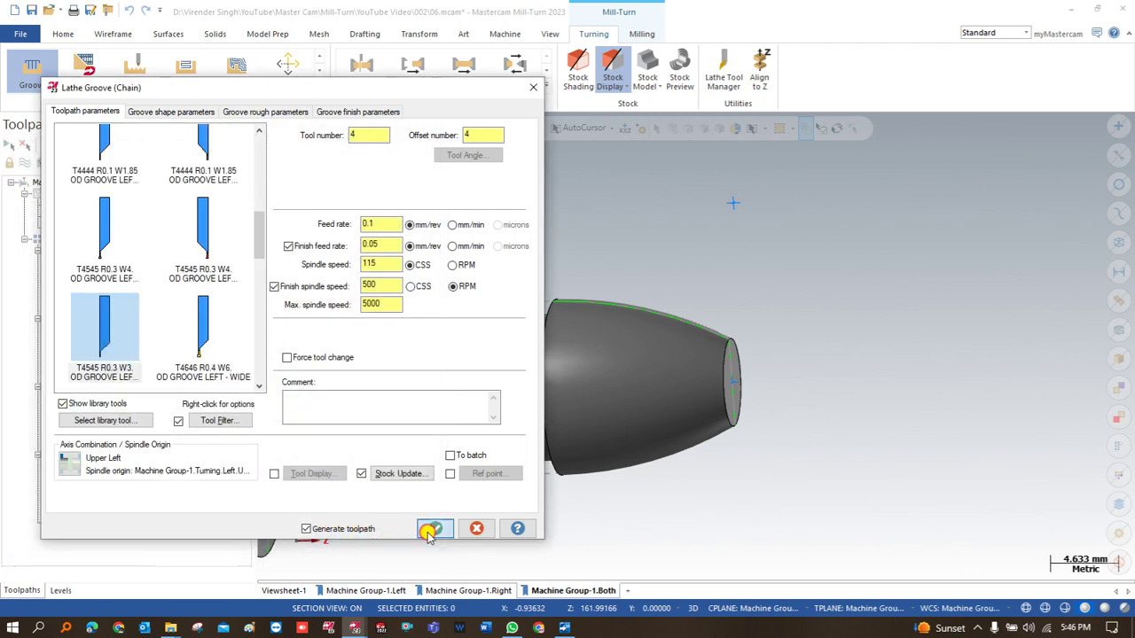
{"action": "right_click", "coordinate": [554, 249]}
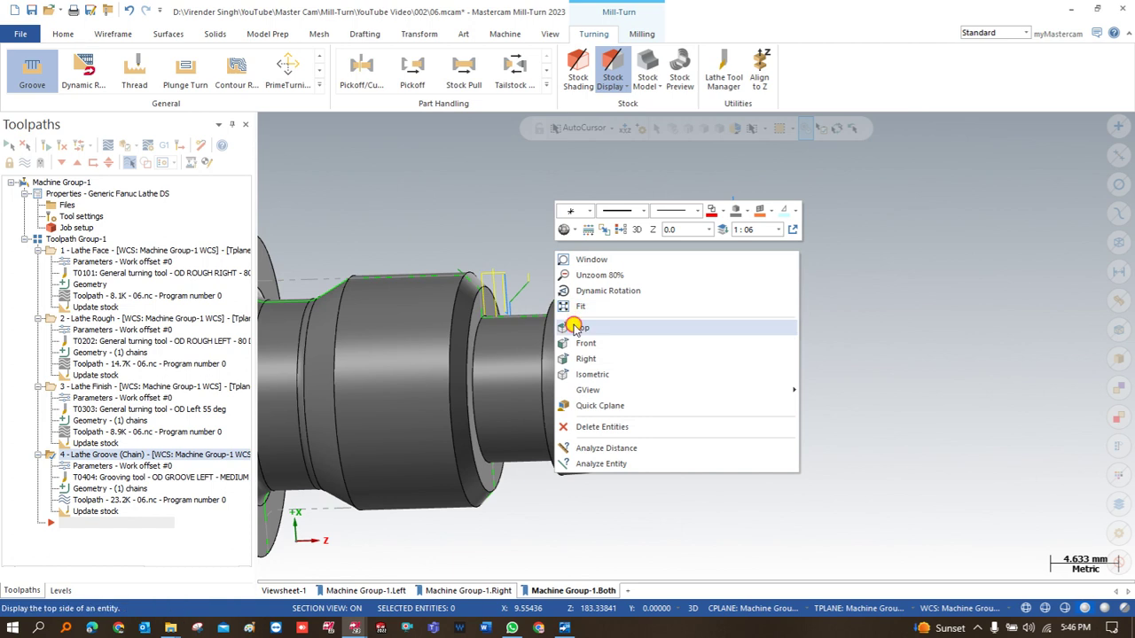
Set the groove rough walls to Smooth and regenerate groove operation 4
{"action": "left_click", "coordinate": [577, 324]}
{"action": "scroll", "coordinate": [506, 293], "scroll_direction": "up", "scroll_amount": 1}
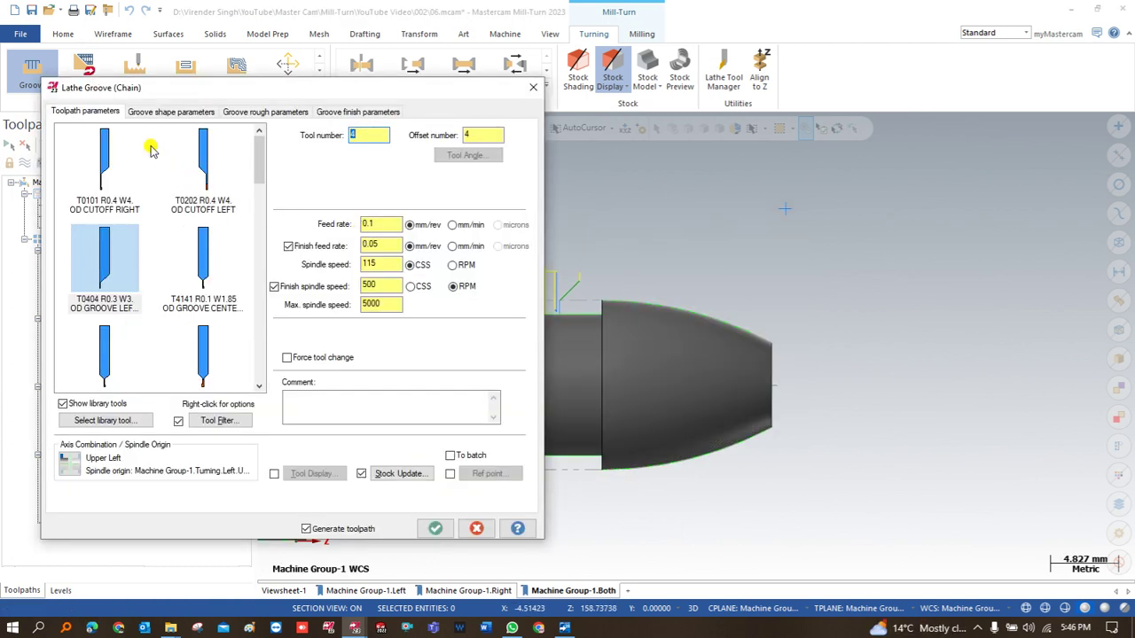
{"action": "left_click", "coordinate": [144, 113]}
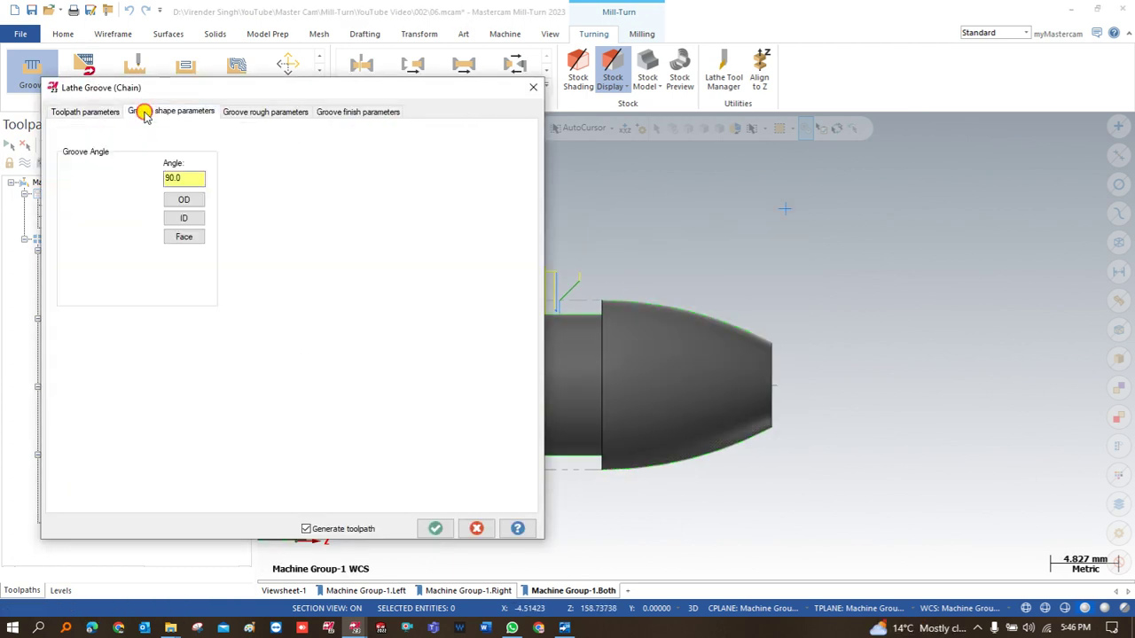
{"action": "left_click", "coordinate": [256, 113]}
{"action": "left_click", "coordinate": [455, 365]}
{"action": "left_click", "coordinate": [436, 529]}
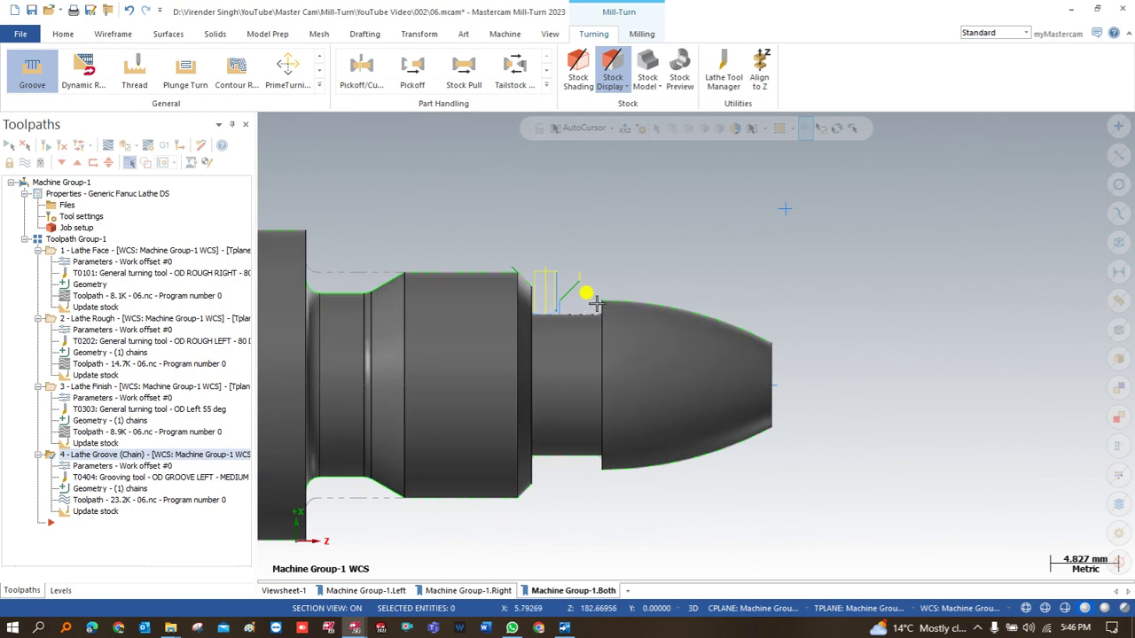
Give operation 4 an approach reference point above the groove, then duplicate it as operation 5
{"action": "left_click", "coordinate": [62, 454]}
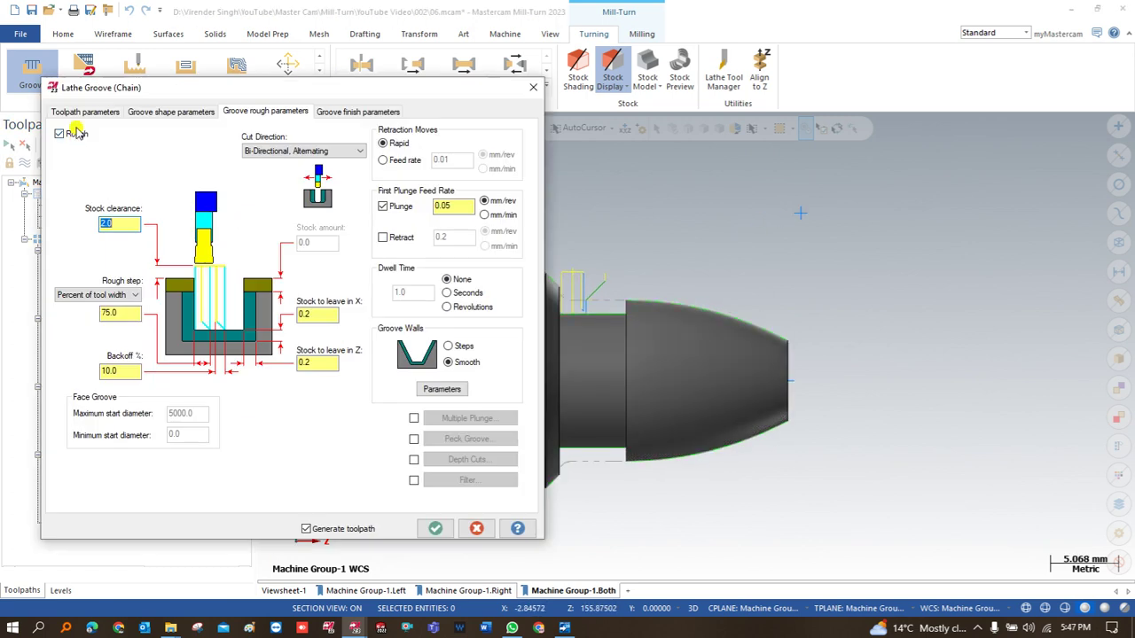
{"action": "left_click", "coordinate": [85, 111]}
{"action": "left_click", "coordinate": [455, 477]}
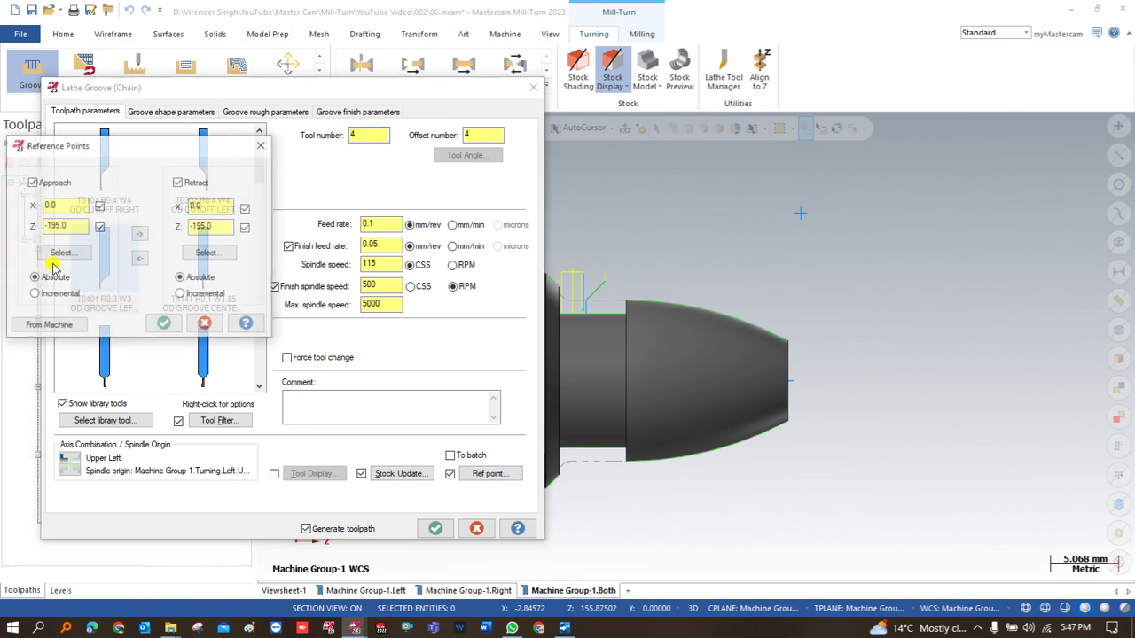
{"action": "left_click", "coordinate": [64, 259]}
{"action": "left_click", "coordinate": [849, 184]}
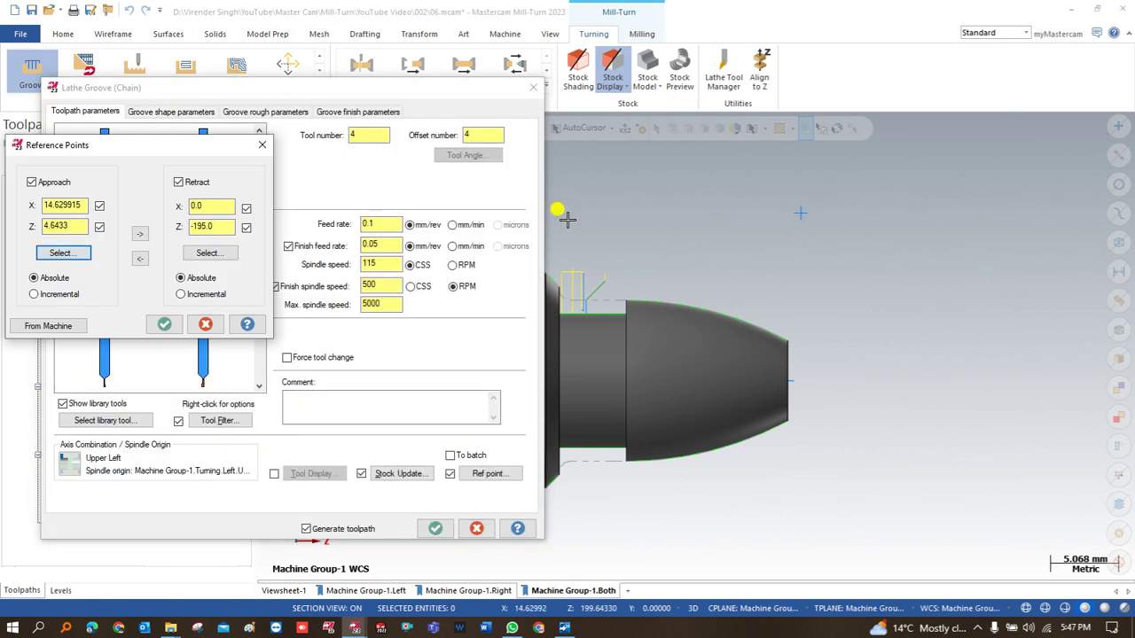
{"action": "left_click", "coordinate": [164, 324]}
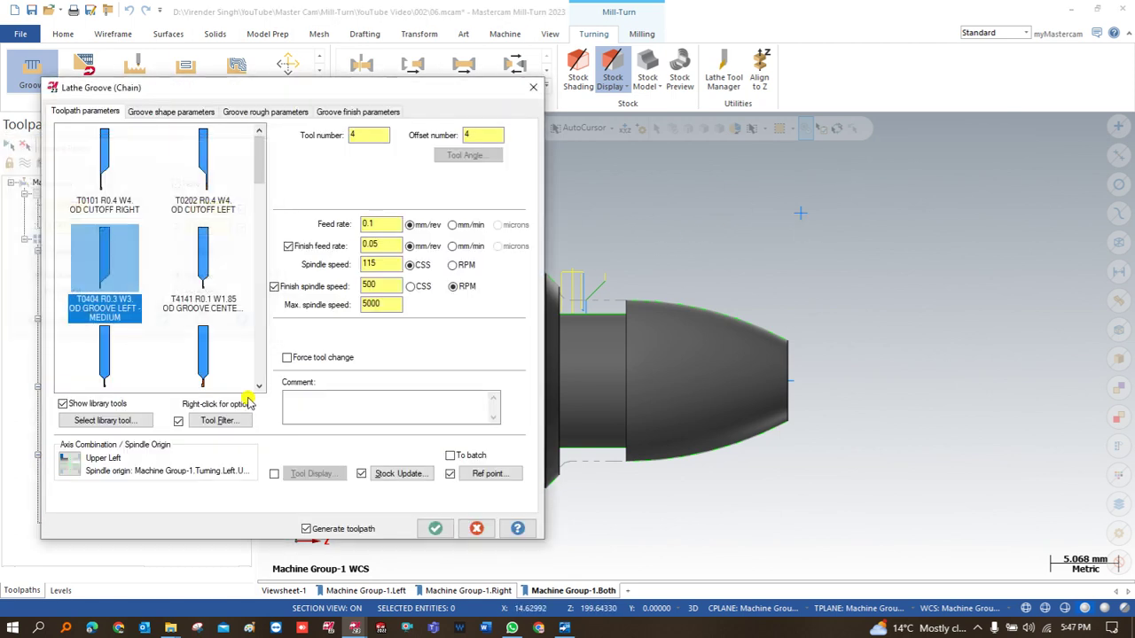
{"action": "left_click", "coordinate": [436, 528]}
{"action": "scroll", "coordinate": [519, 282], "scroll_direction": "down", "scroll_amount": 2}
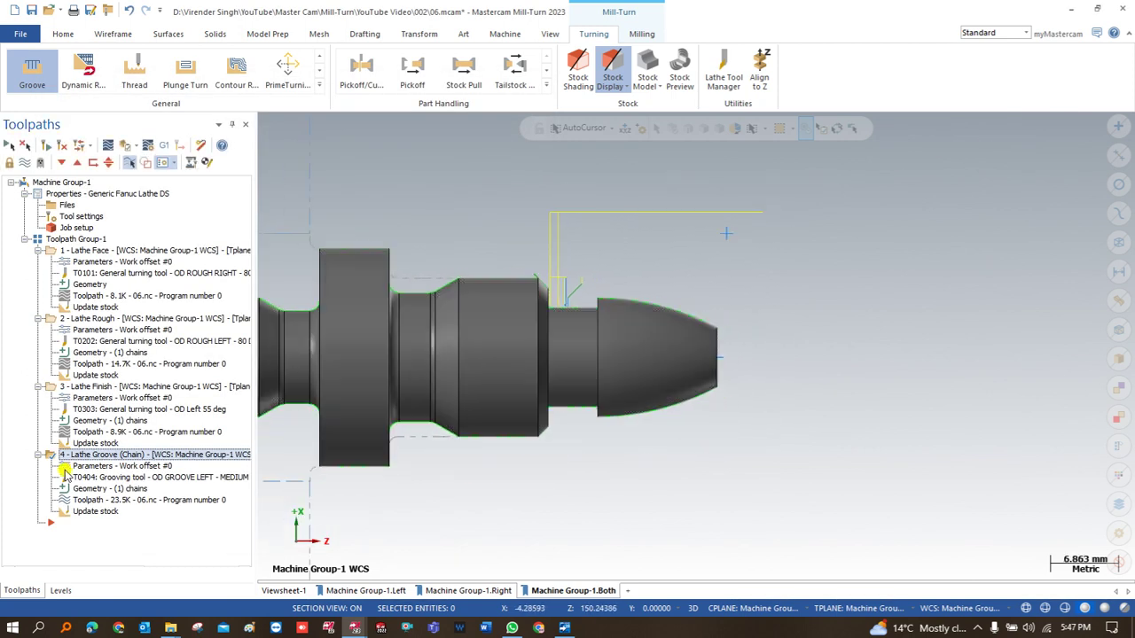
{"action": "key", "text": "ctrl+v"}
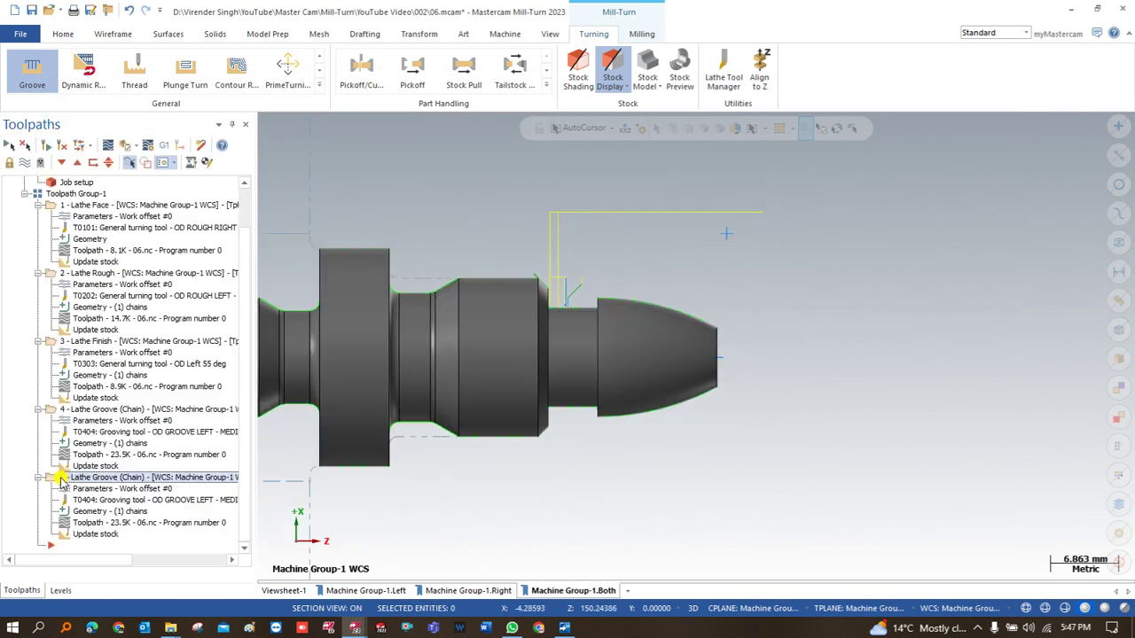
Rechain operation 5's geometry to the second groove beside the large shoulder
{"action": "left_click", "coordinate": [88, 511]}
{"action": "right_click", "coordinate": [59, 271]}
{"action": "left_click", "coordinate": [113, 317]}
{"action": "left_click", "coordinate": [447, 278]}
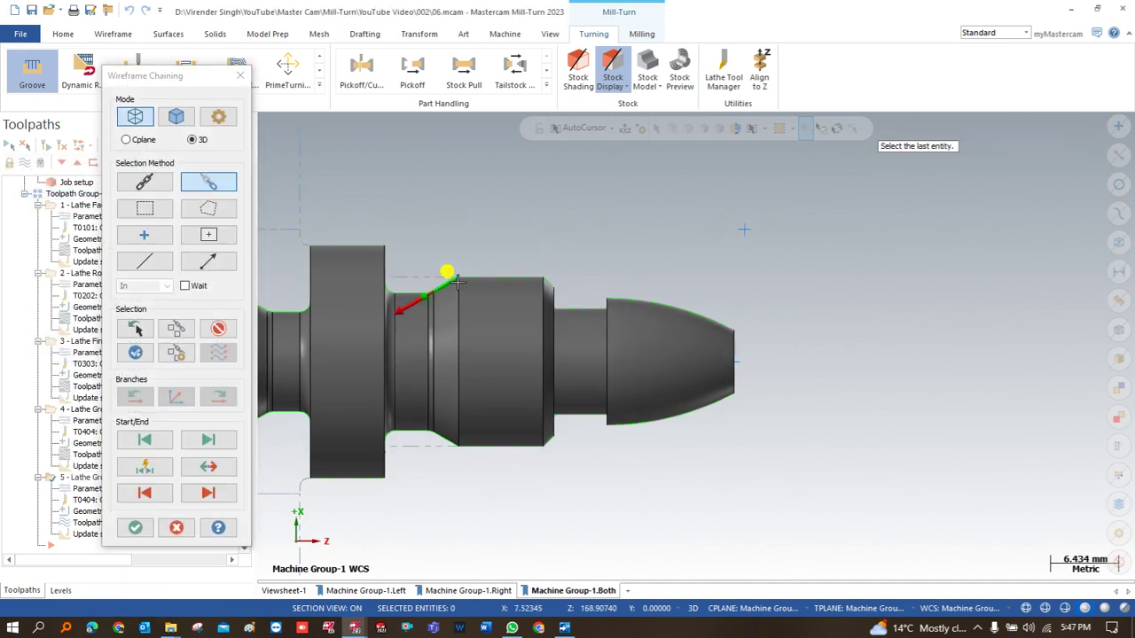
{"action": "middle_click_drag", "start_coordinate": [419, 292], "coordinate": [394, 285]}
{"action": "scroll", "coordinate": [395, 280], "scroll_direction": "up", "scroll_amount": 4}
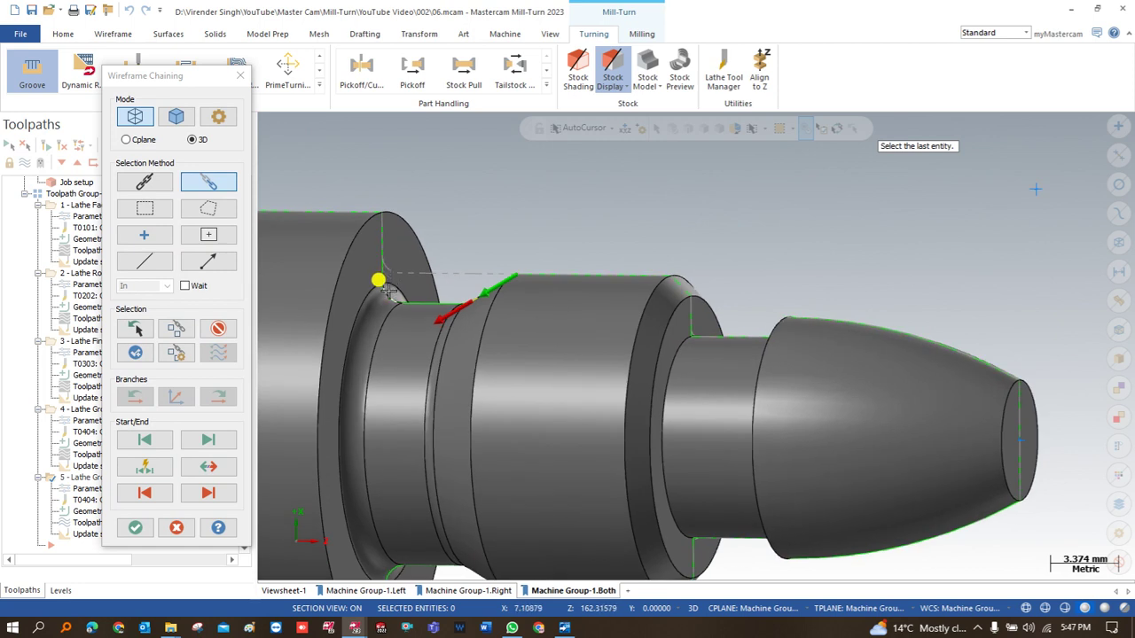
{"action": "left_click", "coordinate": [388, 290]}
{"action": "left_click", "coordinate": [135, 528]}
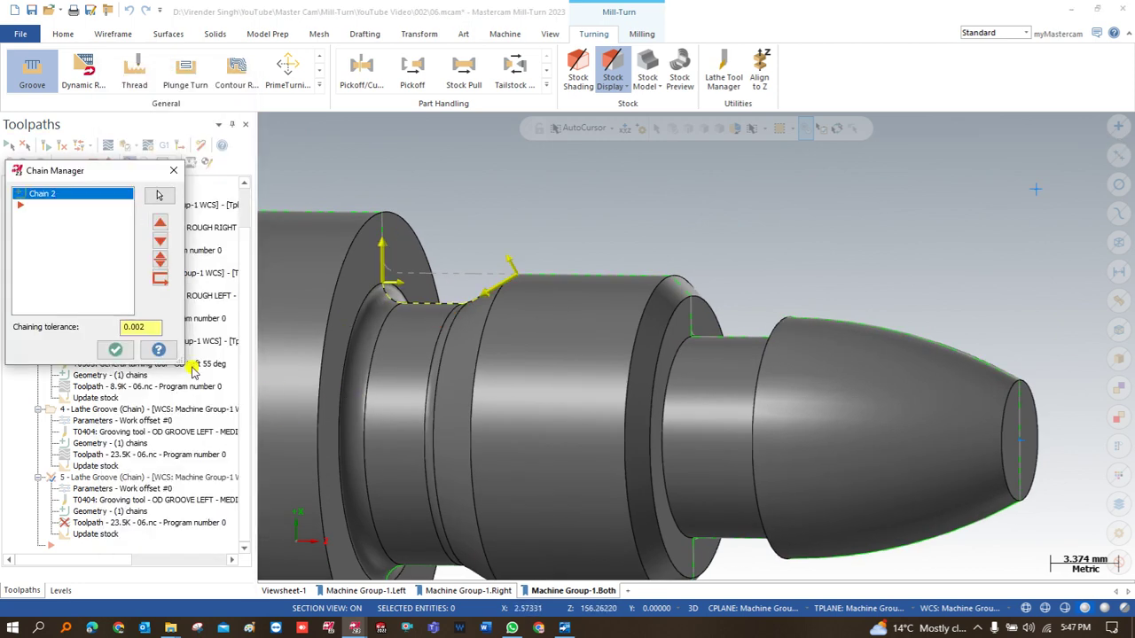
{"action": "left_click", "coordinate": [115, 350]}
Regenerate operation 5, ignoring the clearance warning and accepting the collision prompt
{"action": "left_click", "coordinate": [67, 146]}
{"action": "right_click", "coordinate": [503, 211]}
{"action": "left_click", "coordinate": [533, 306]}
{"action": "scroll", "coordinate": [395, 282], "scroll_direction": "down", "scroll_amount": 2}
{"action": "scroll", "coordinate": [395, 282], "scroll_direction": "up", "scroll_amount": 1}
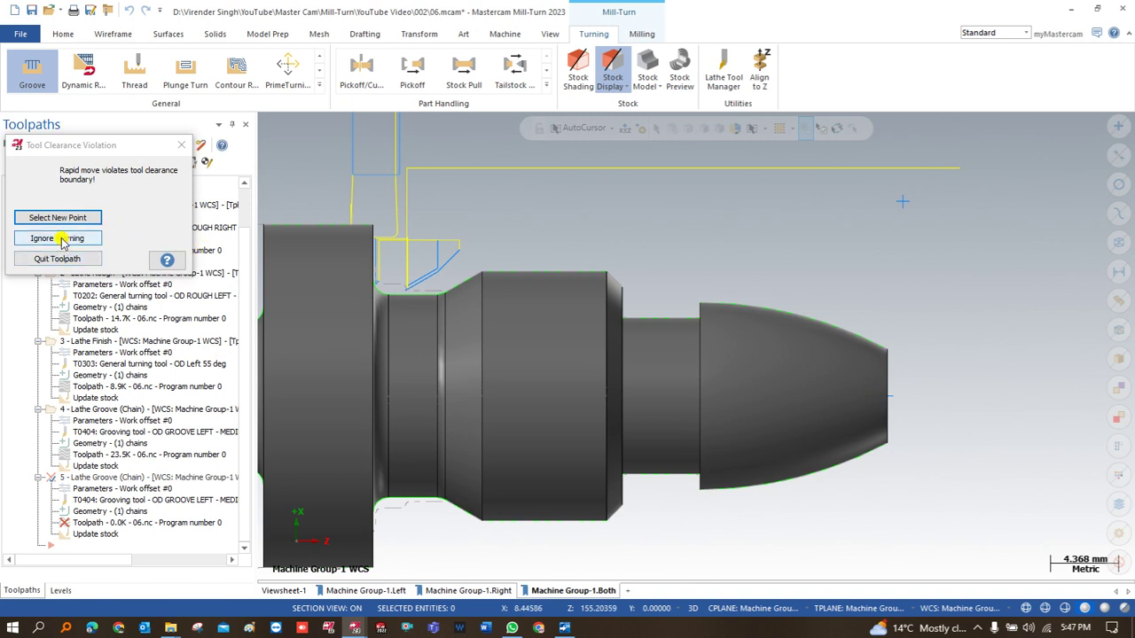
{"action": "left_click", "coordinate": [66, 239]}
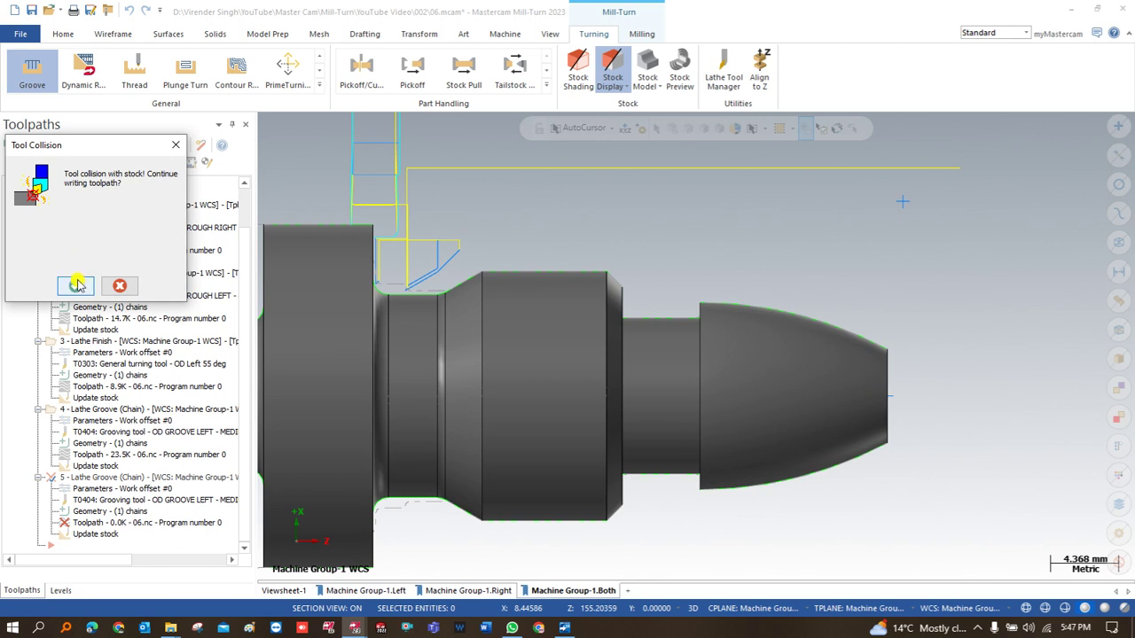
{"action": "left_click", "coordinate": [76, 283]}
Edit operation 5's Chain 2 to move its end point forward, then regenerate the groove toolpath
{"action": "left_click", "coordinate": [86, 500]}
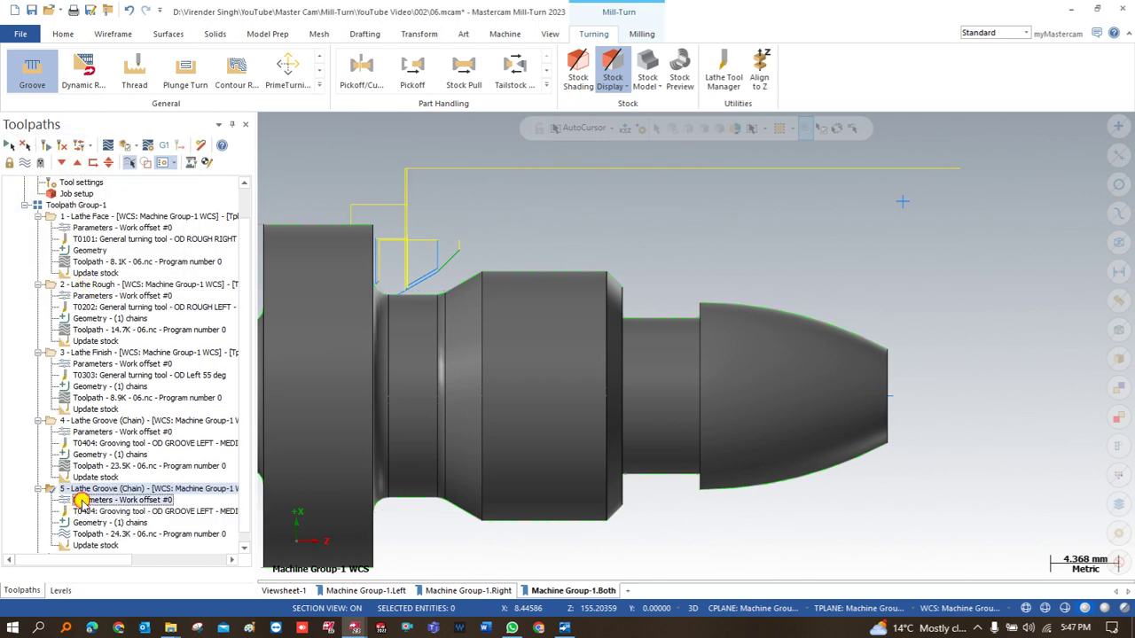
{"action": "key", "text": "Escape"}
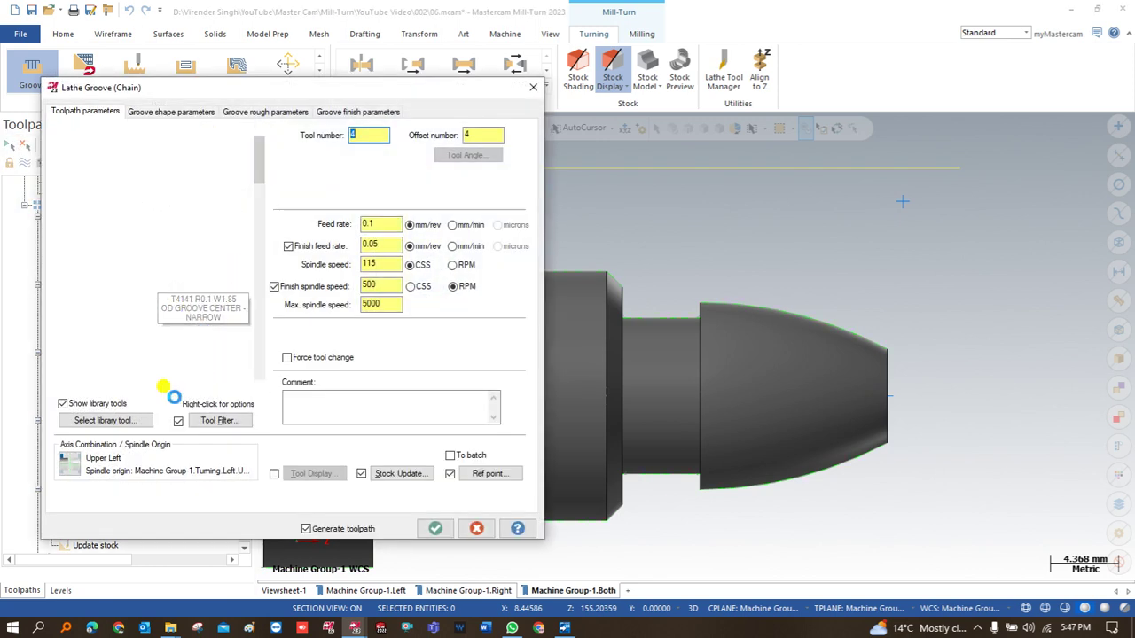
{"action": "left_click", "coordinate": [89, 525]}
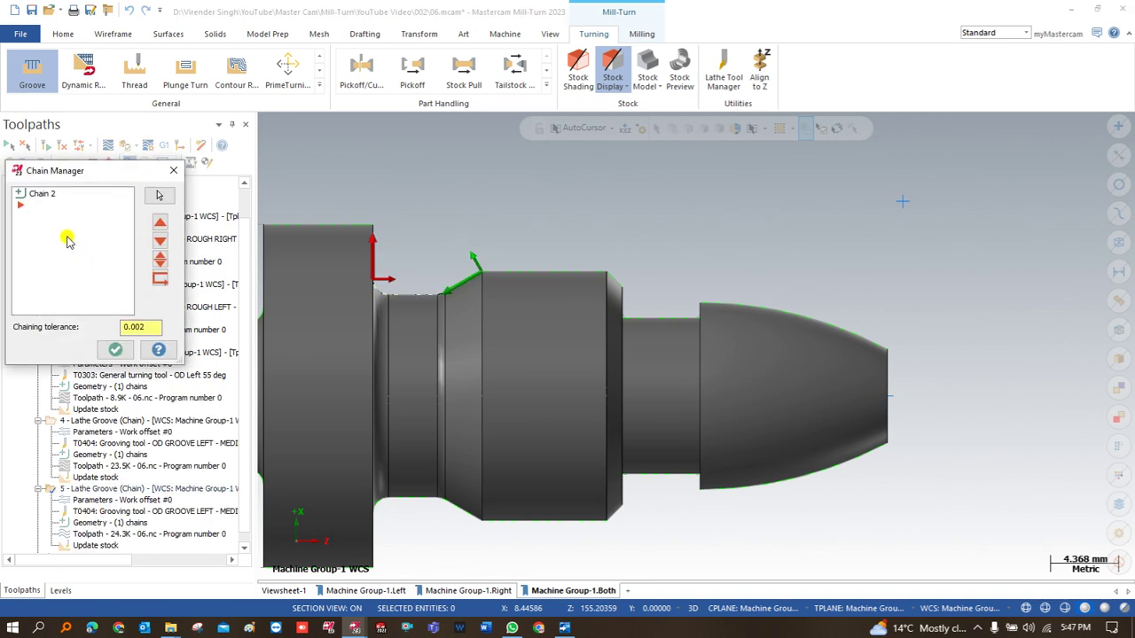
{"action": "right_click", "coordinate": [64, 202]}
{"action": "left_click", "coordinate": [96, 372]}
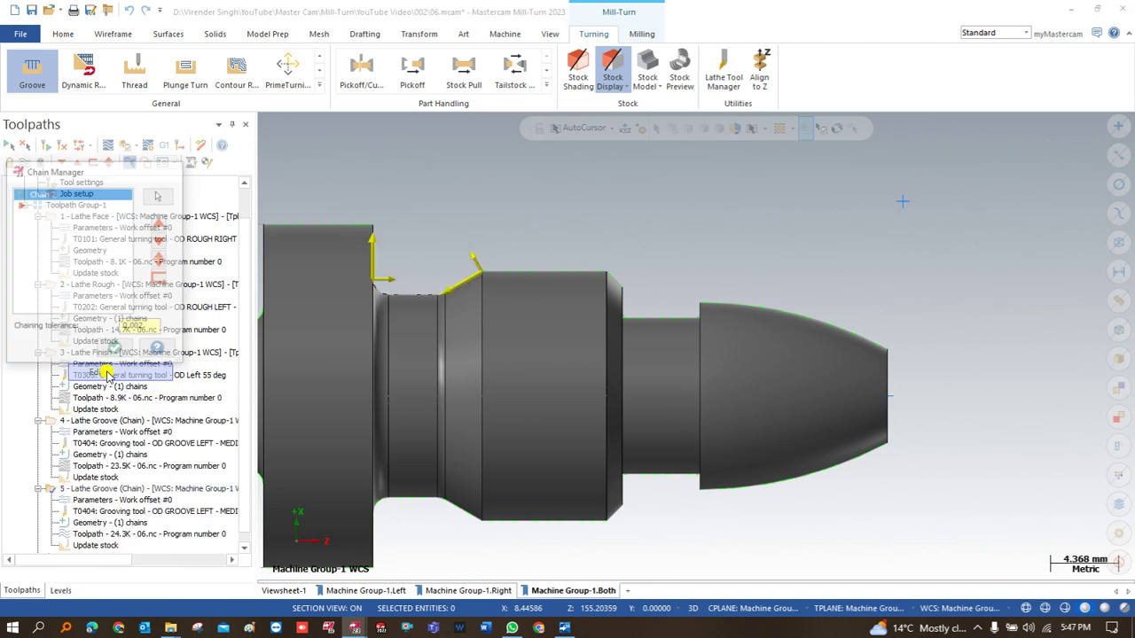
{"action": "left_click", "coordinate": [209, 493]}
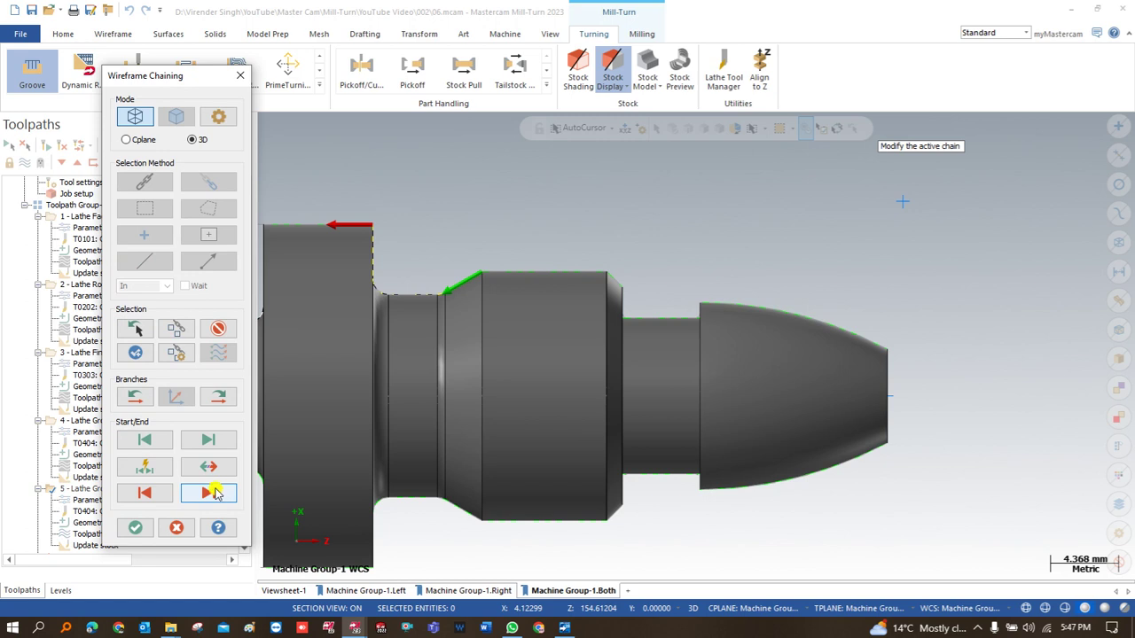
{"action": "left_click", "coordinate": [136, 528]}
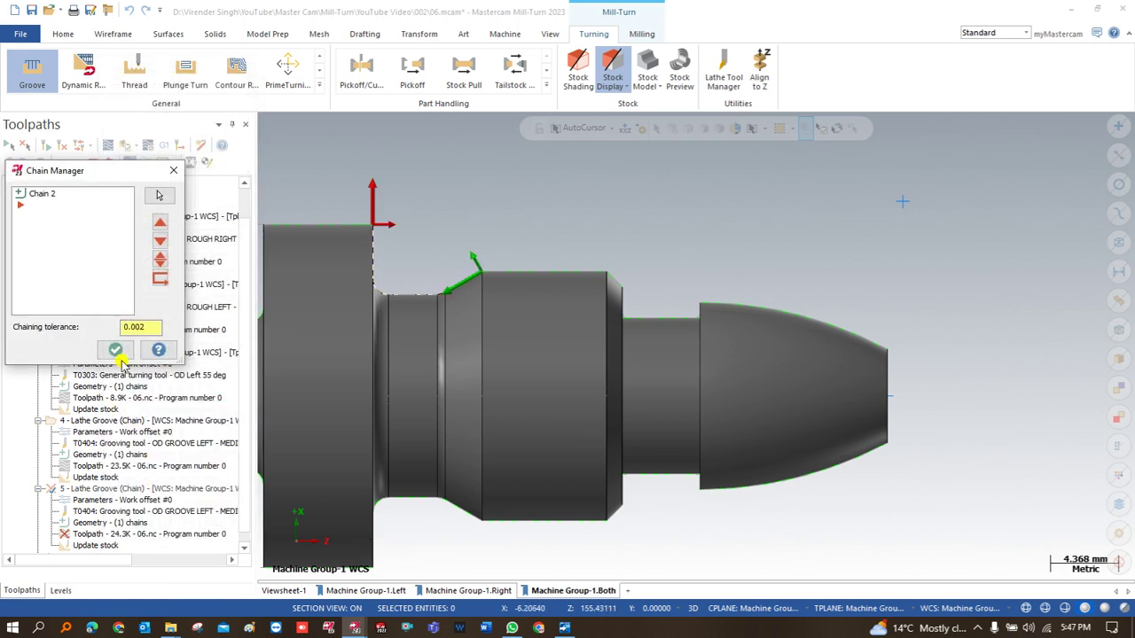
{"action": "left_click", "coordinate": [119, 352]}
{"action": "left_click", "coordinate": [65, 147]}
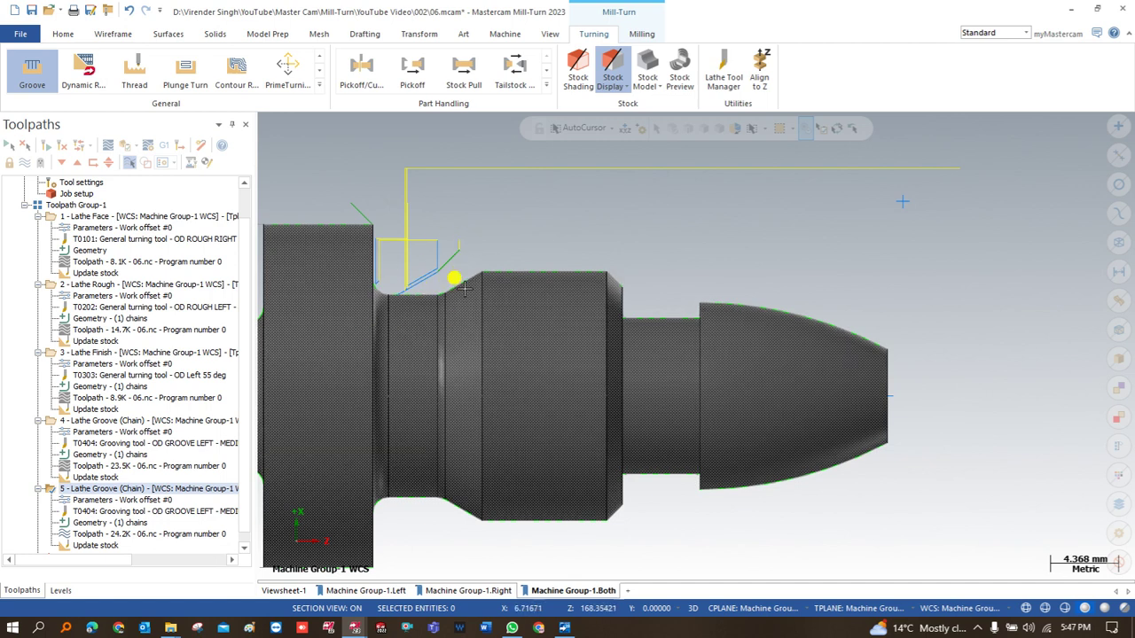
{"action": "scroll", "coordinate": [426, 301], "scroll_direction": "down", "scroll_amount": 1}
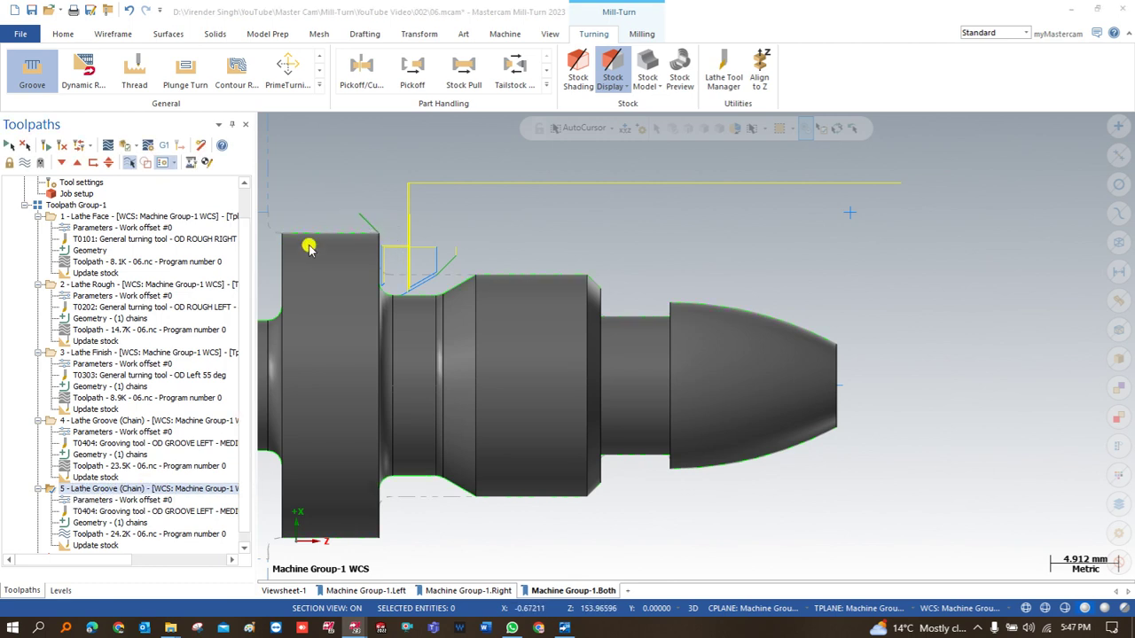
Set Tangent fixed-direction lead-in on both groove finish passes and accept the Lathe Groove dialog
{"action": "left_click", "coordinate": [346, 111]}
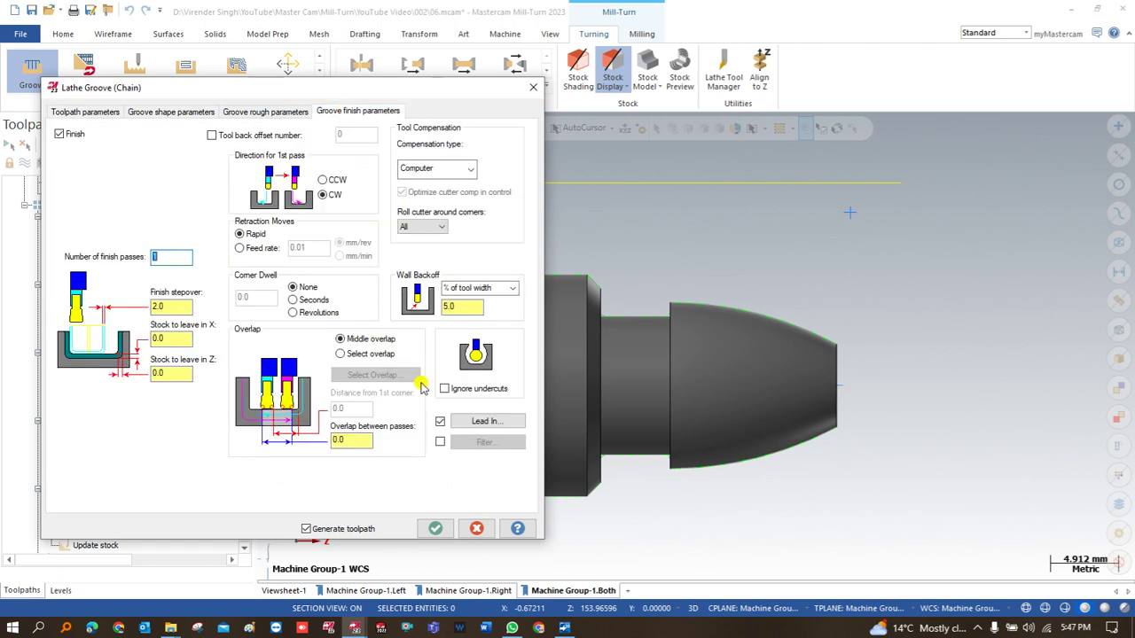
{"action": "left_click", "coordinate": [471, 422]}
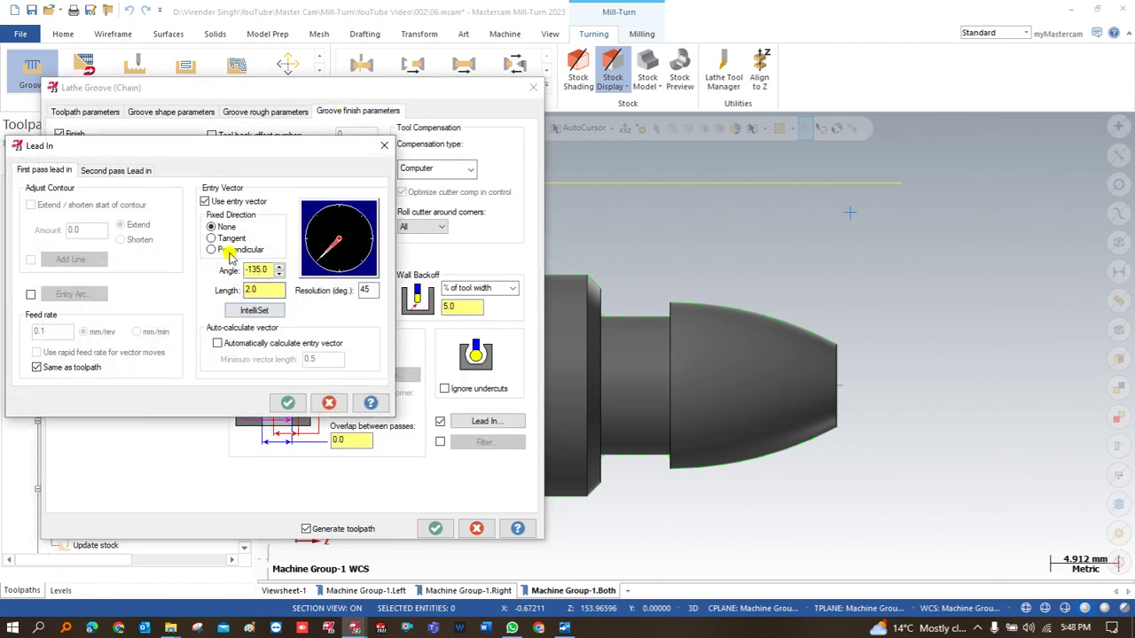
{"action": "left_click", "coordinate": [213, 238]}
{"action": "left_click", "coordinate": [86, 170]}
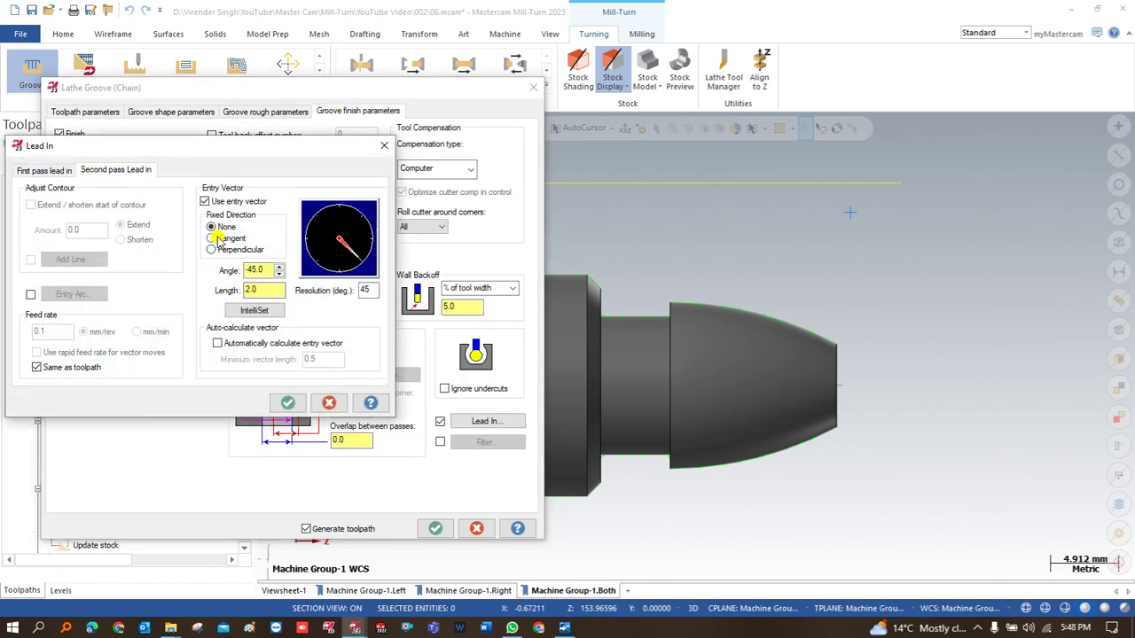
{"action": "left_click", "coordinate": [213, 239]}
{"action": "left_click", "coordinate": [287, 402]}
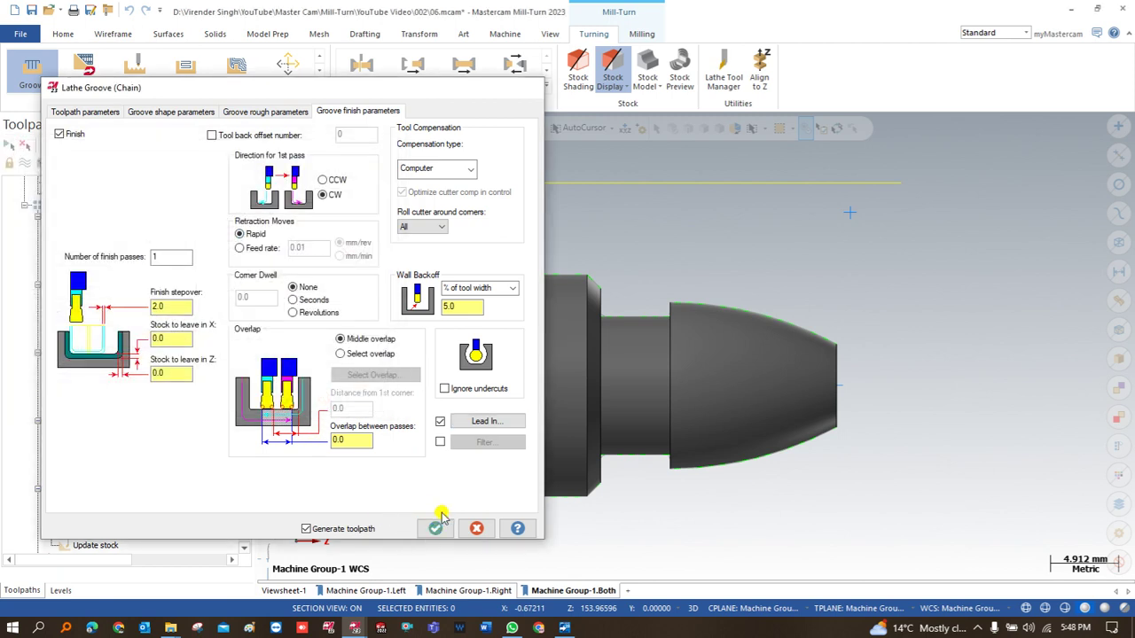
{"action": "left_click", "coordinate": [436, 526]}
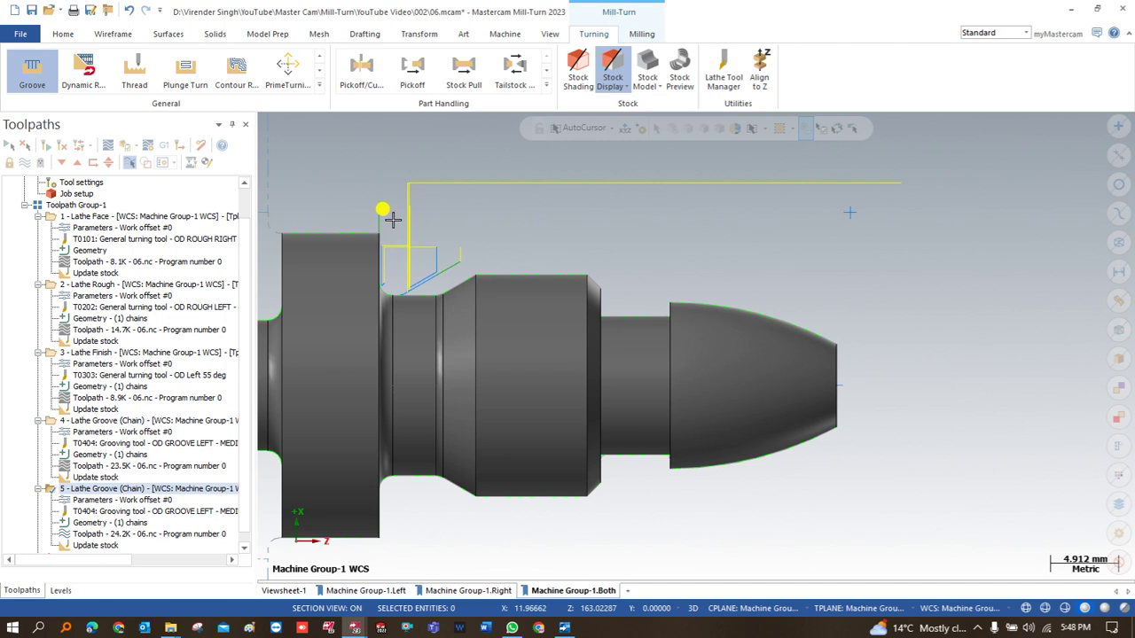
{"action": "scroll", "coordinate": [392, 219], "scroll_direction": "down", "scroll_amount": 2}
{"action": "scroll", "coordinate": [418, 253], "scroll_direction": "up", "scroll_amount": 1}
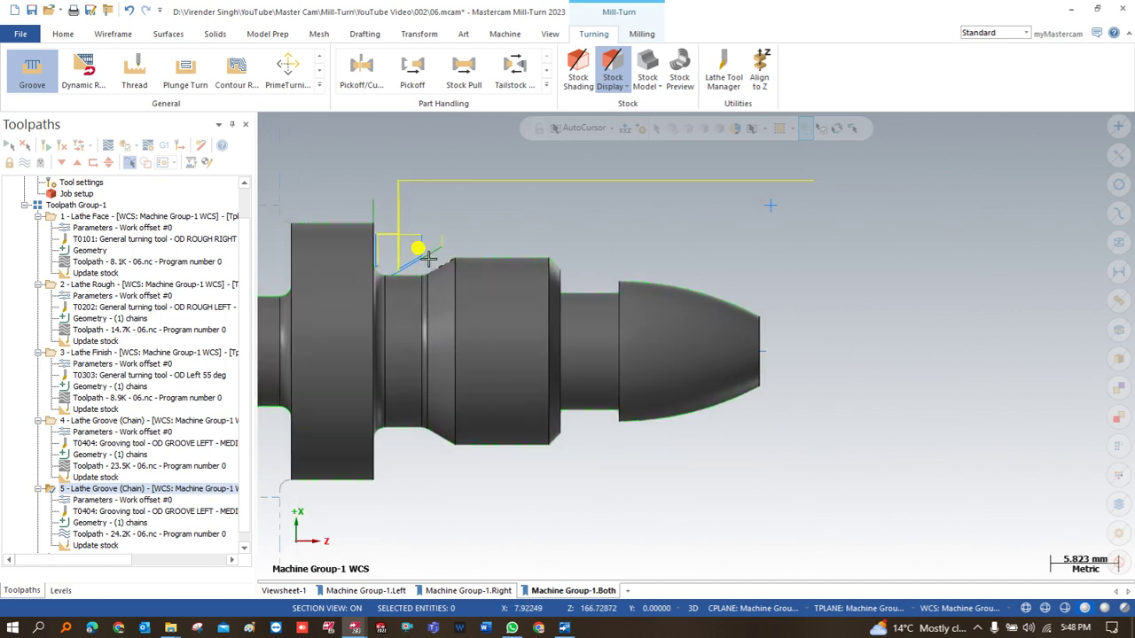
{"action": "scroll", "coordinate": [418, 257], "scroll_direction": "down", "scroll_amount": 1}
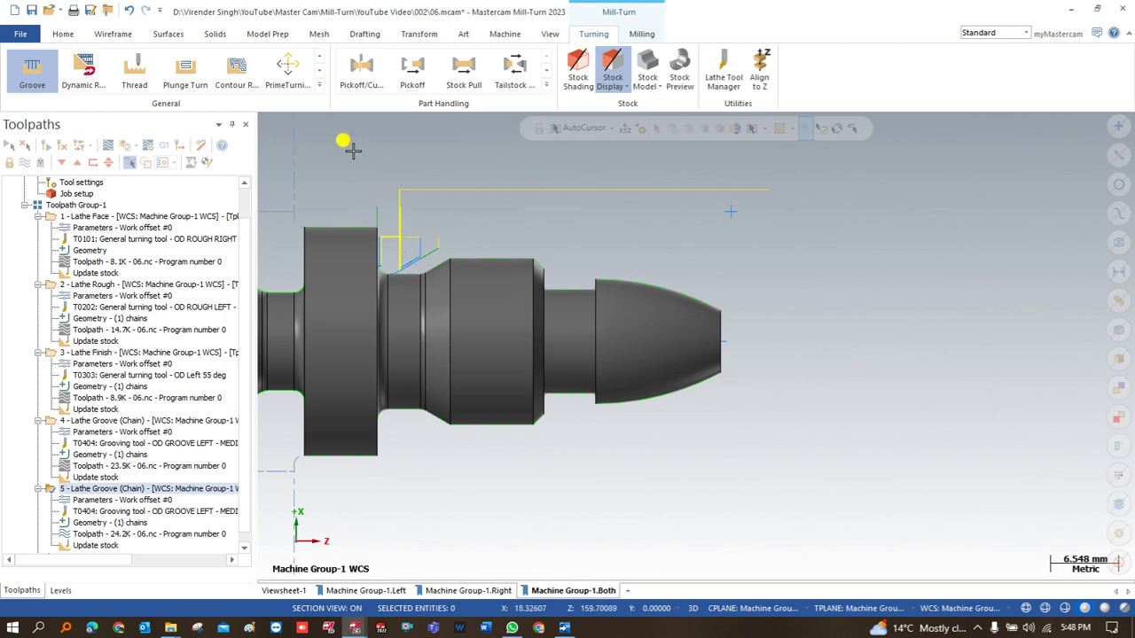
{"action": "left_click", "coordinate": [320, 88]}
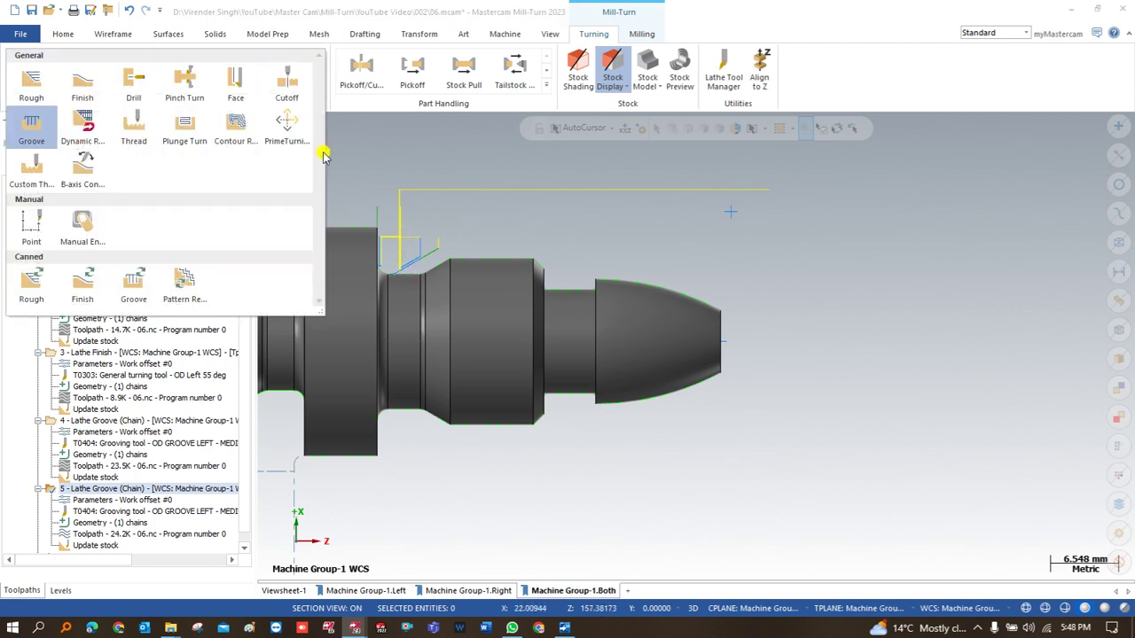
Close the Turning toolpath gallery and switch to 06 Drawing.png in Photos
{"action": "left_click", "coordinate": [403, 170]}
{"action": "key", "text": "alt+Tab"}
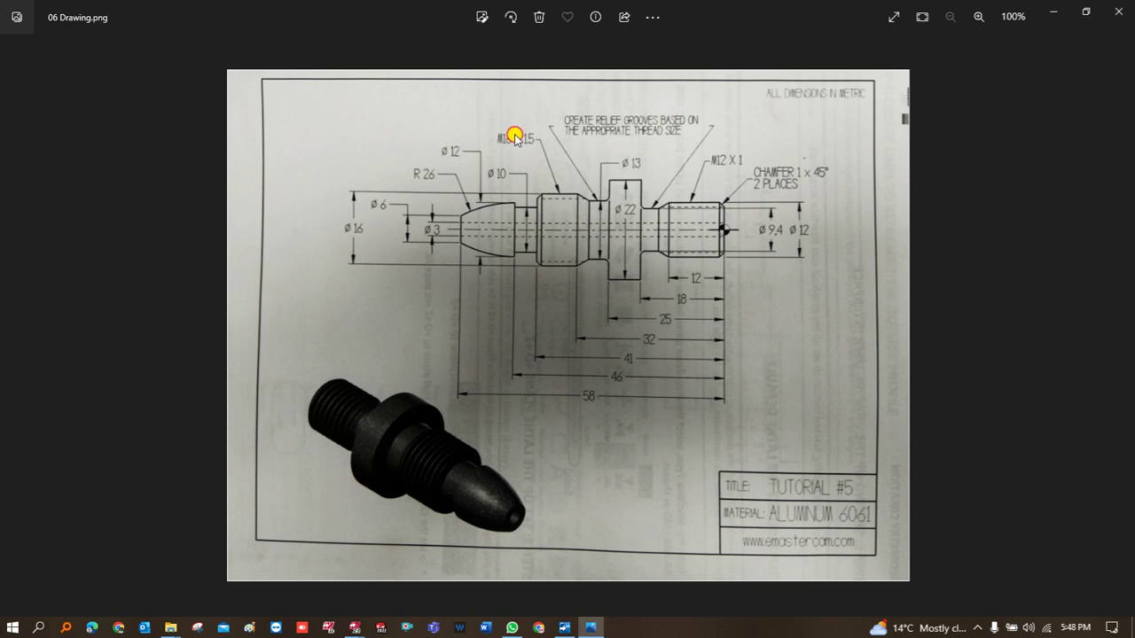
Zoom in on the M16 x 1.5 thread callout, then close Photos
{"action": "scroll", "coordinate": [516, 139], "scroll_direction": "up", "scroll_amount": 2}
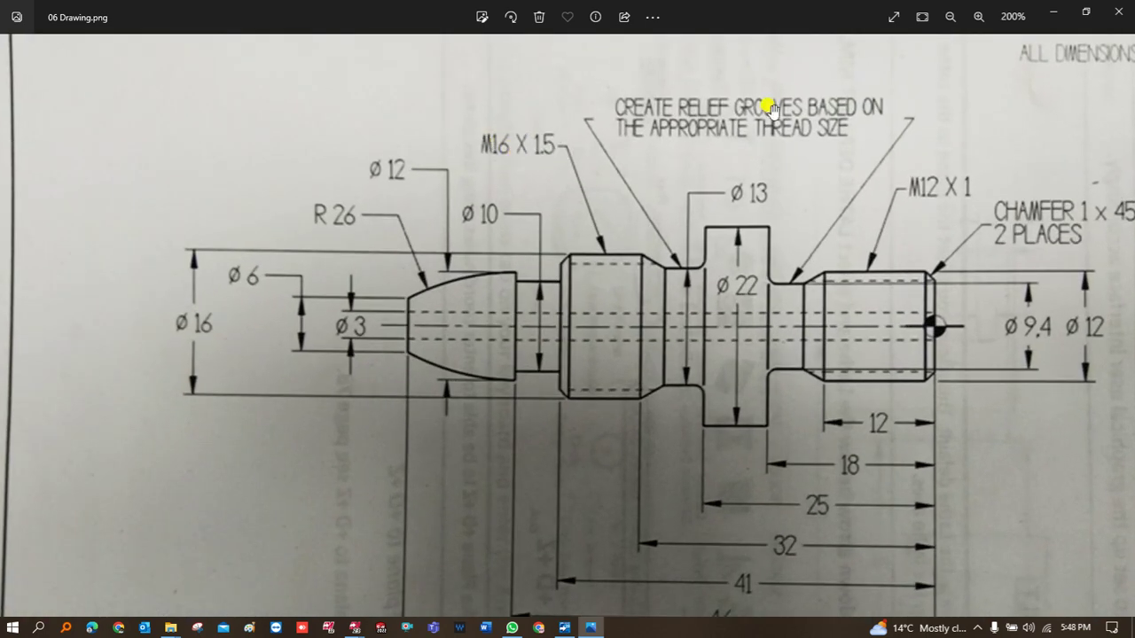
{"action": "left_click", "coordinate": [1053, 12]}
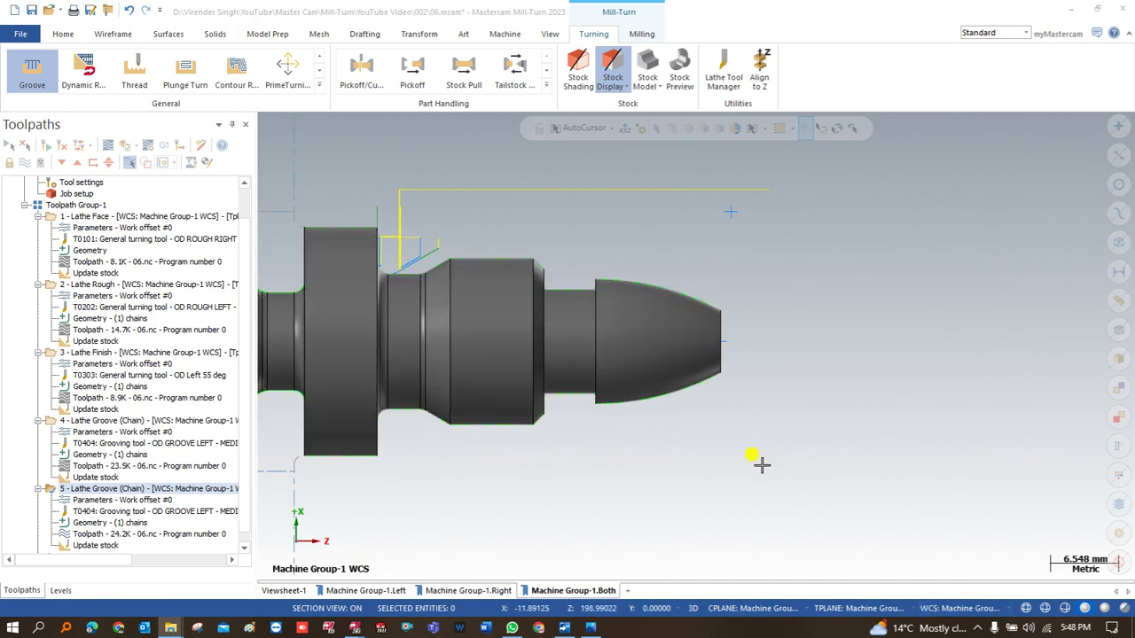
Create a Lathe Thread toolpath with reference points at X 13.619535, Z 2.557798
{"action": "left_click", "coordinate": [320, 86]}
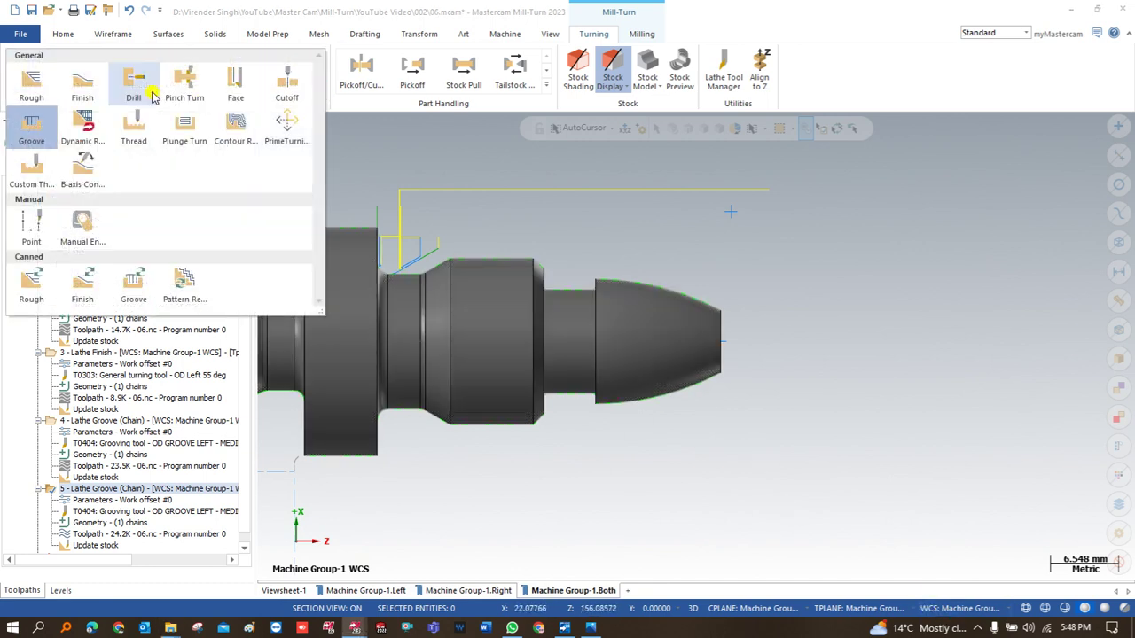
{"action": "left_click", "coordinate": [133, 121]}
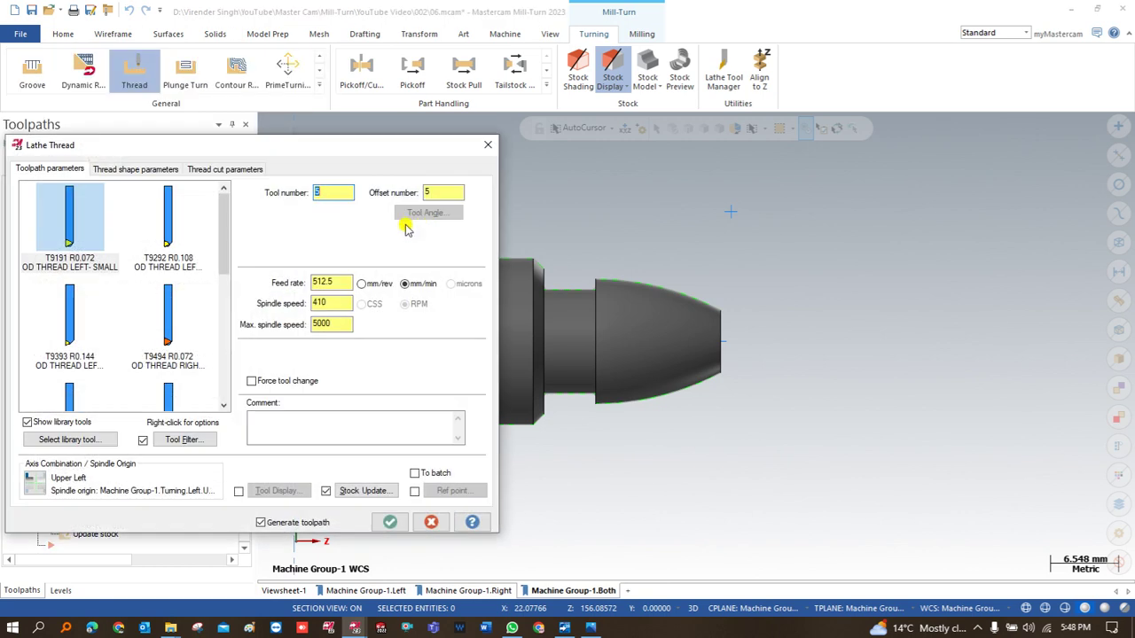
{"action": "left_click", "coordinate": [414, 491]}
{"action": "left_click", "coordinate": [453, 490]}
{"action": "left_click", "coordinate": [62, 253]}
{"action": "left_click", "coordinate": [732, 189]}
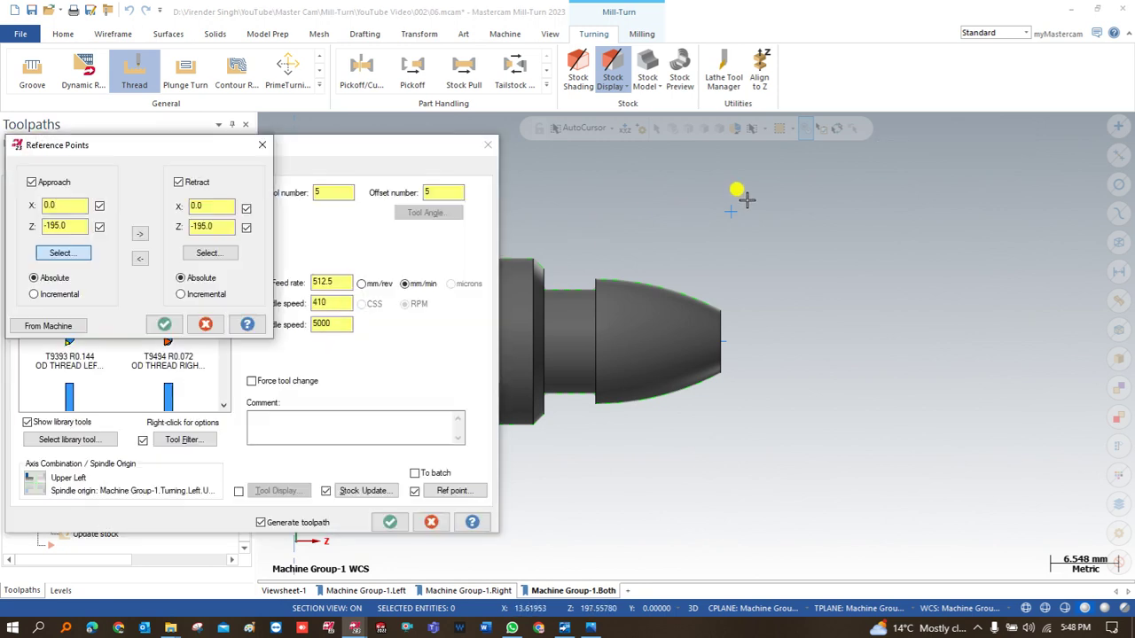
{"action": "left_click", "coordinate": [164, 323]}
{"action": "left_click", "coordinate": [116, 169]}
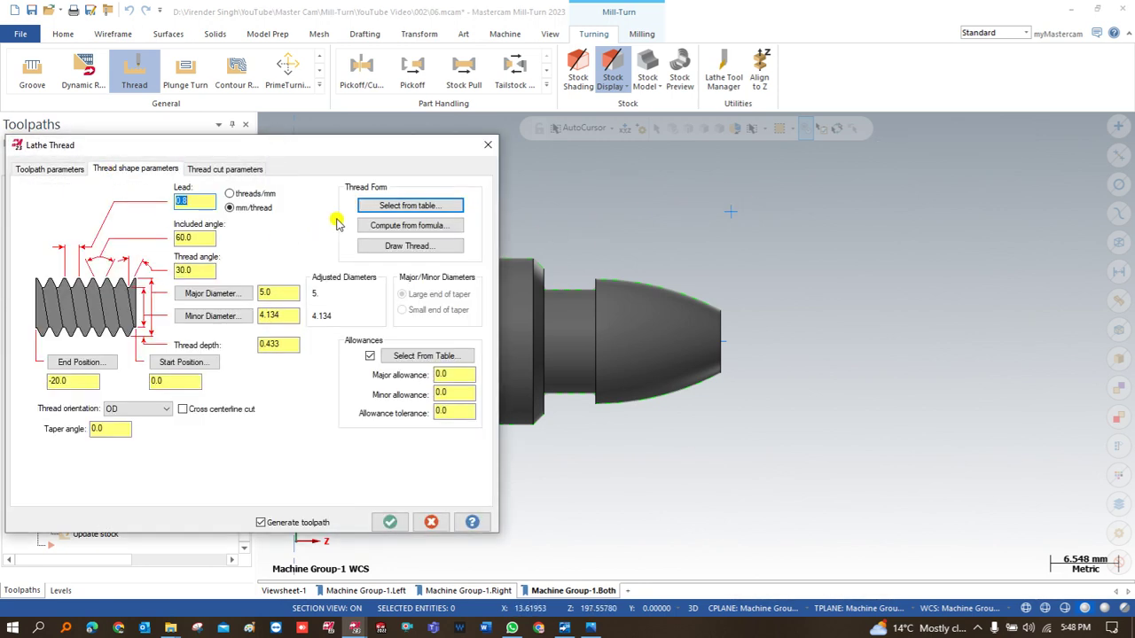
Choose the 16.0 x 1.5 metric thread from the table and pick its start on the shaft
{"action": "left_click", "coordinate": [403, 205]}
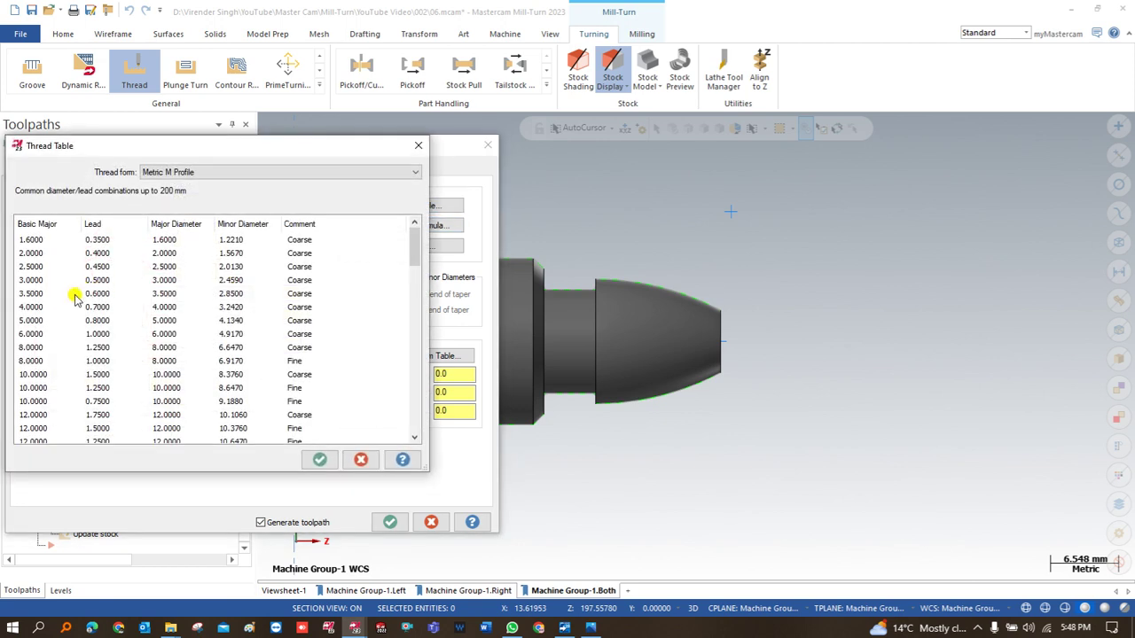
{"action": "scroll", "coordinate": [75, 299], "scroll_direction": "down", "scroll_amount": 3}
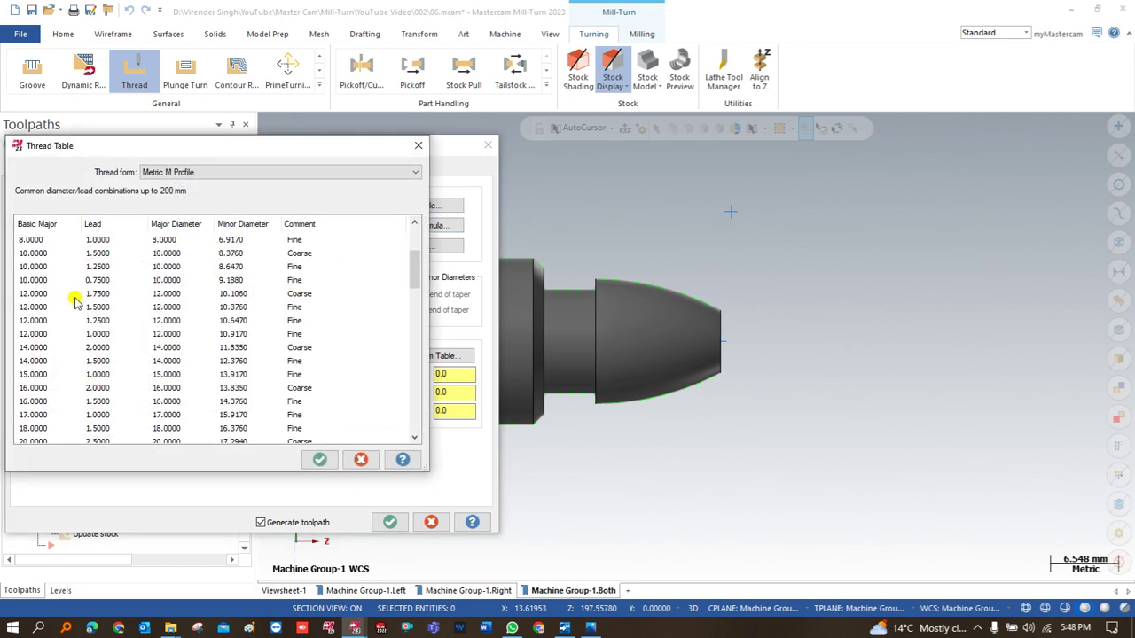
{"action": "double_click", "coordinate": [53, 403]}
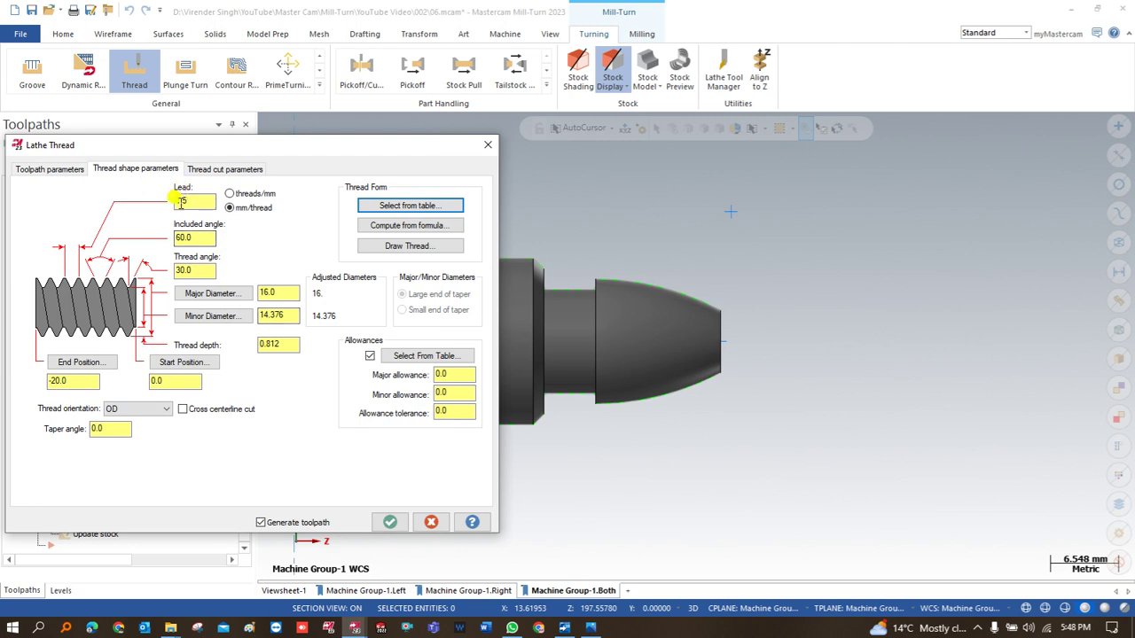
{"action": "left_click", "coordinate": [182, 362]}
{"action": "left_click", "coordinate": [539, 264]}
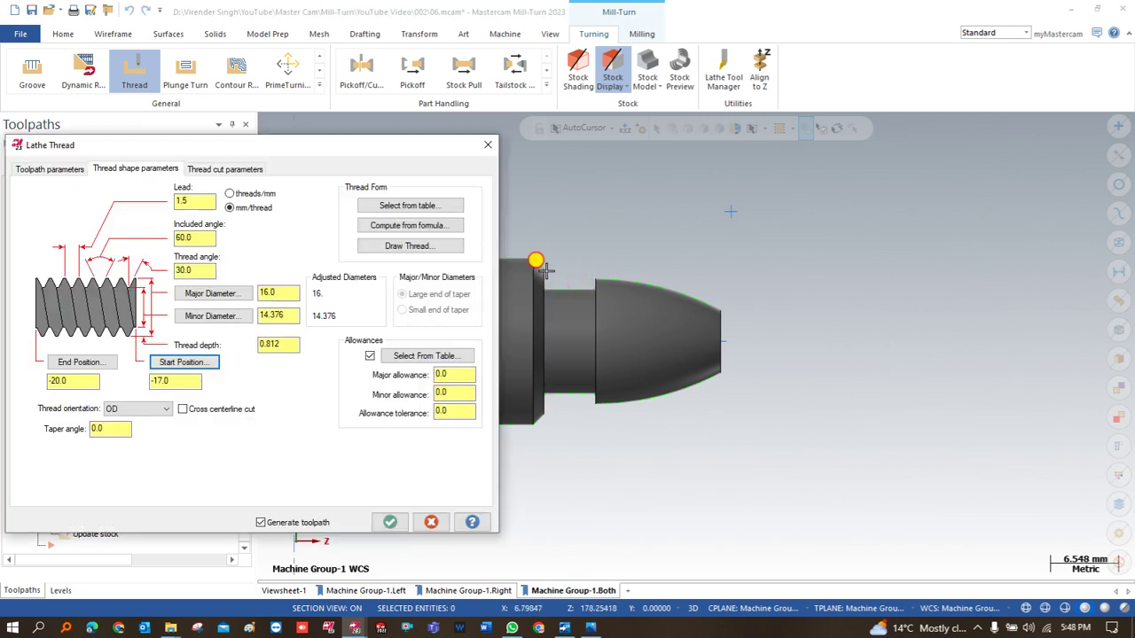
{"action": "left_click", "coordinate": [180, 363]}
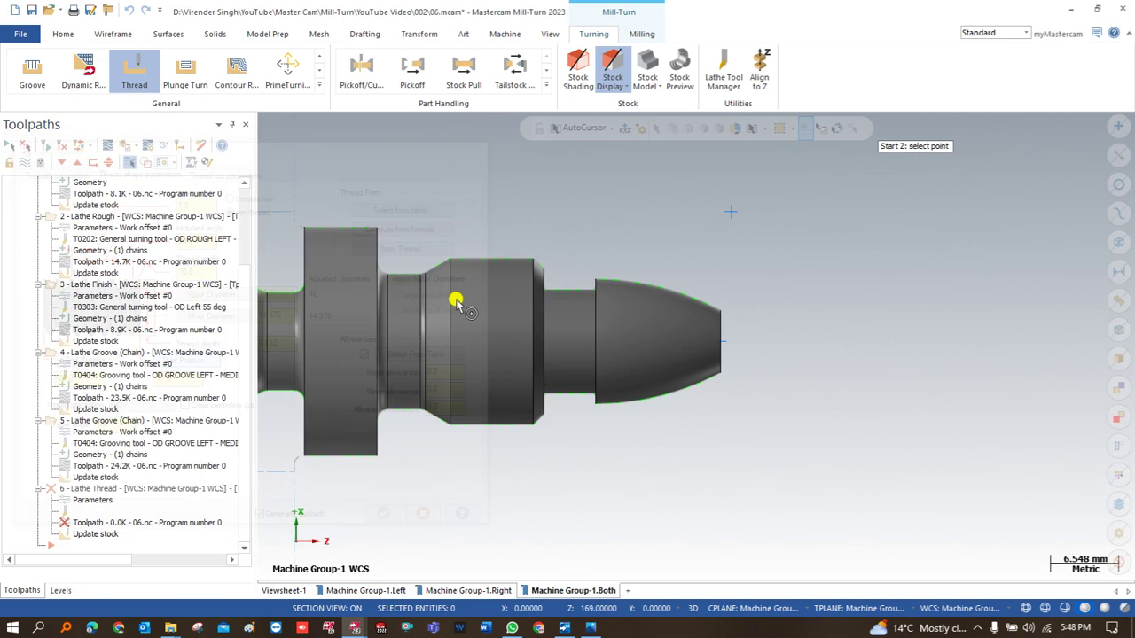
{"action": "left_click", "coordinate": [542, 275]}
Pick the thread end at the shoulder, set Start to -16.0, and generate the toolpath
{"action": "left_click", "coordinate": [84, 365]}
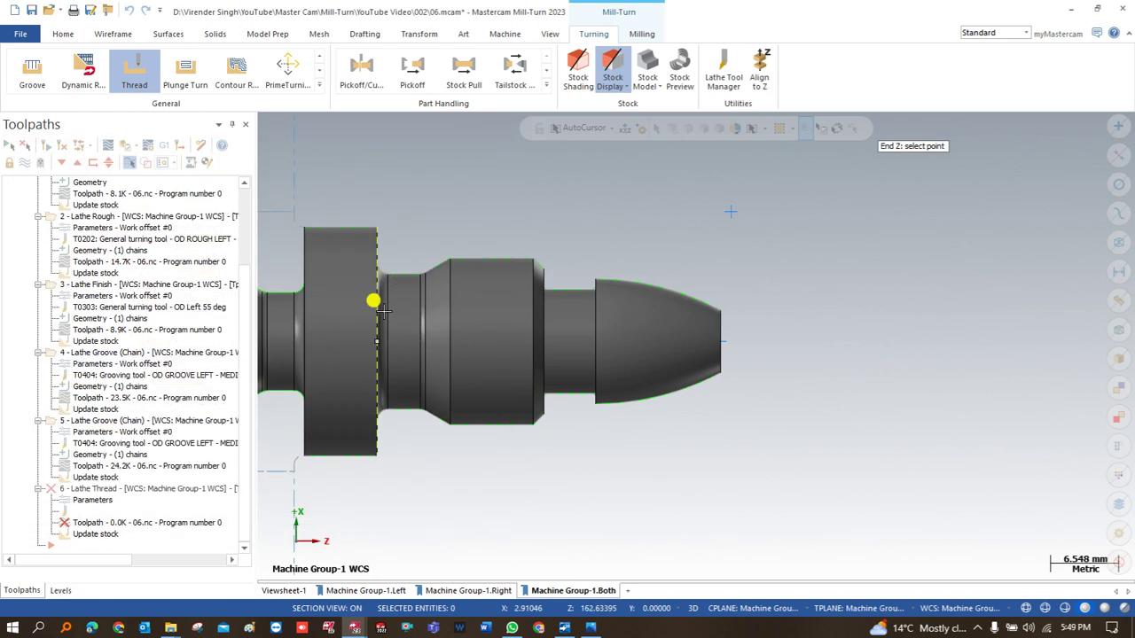
{"action": "left_click", "coordinate": [428, 272]}
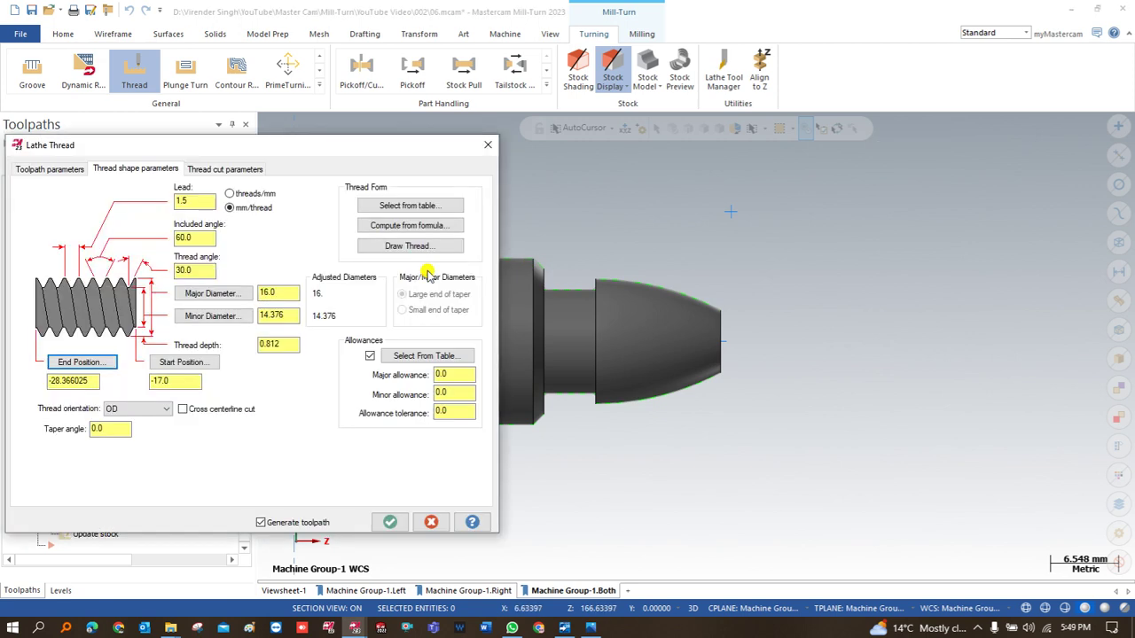
{"action": "left_click", "coordinate": [181, 381]}
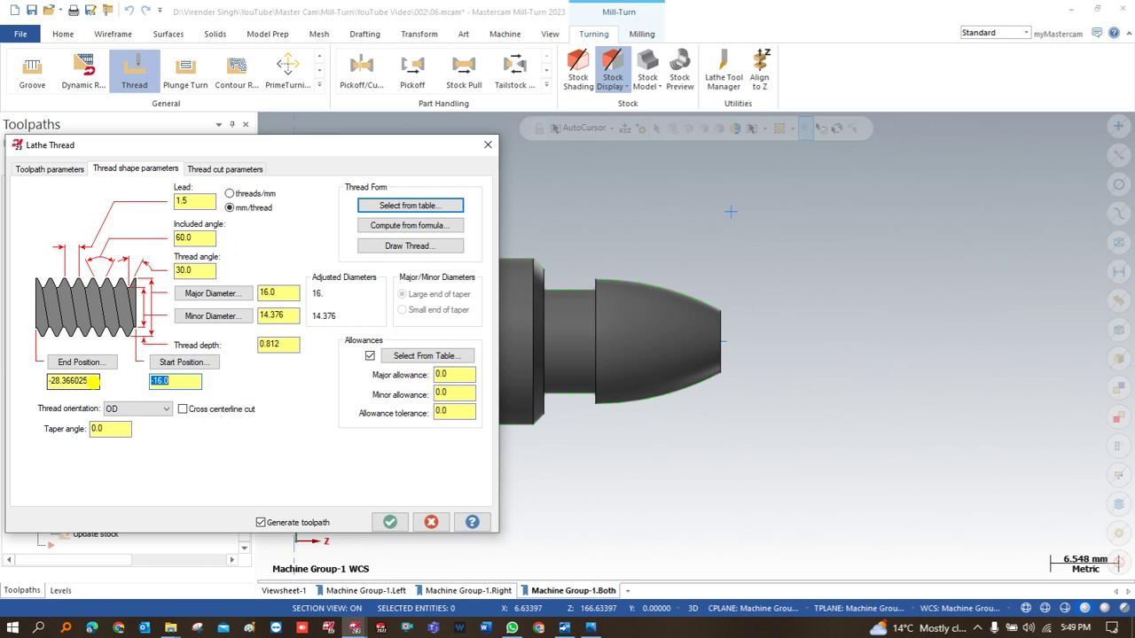
{"action": "left_click", "coordinate": [390, 523]}
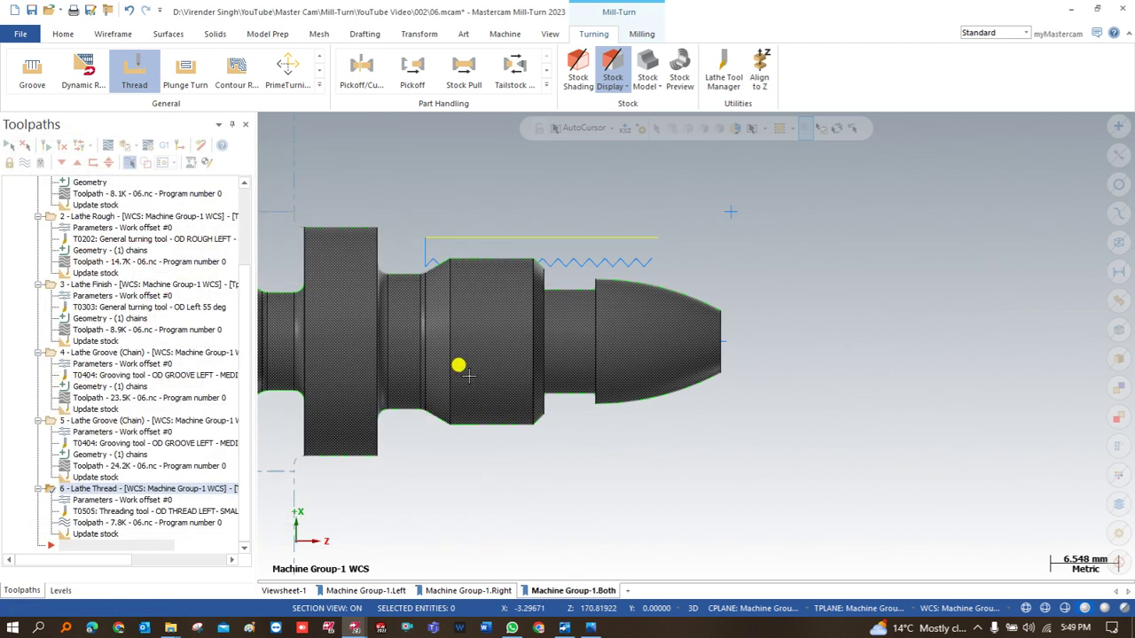
{"action": "left_click", "coordinate": [183, 379]}
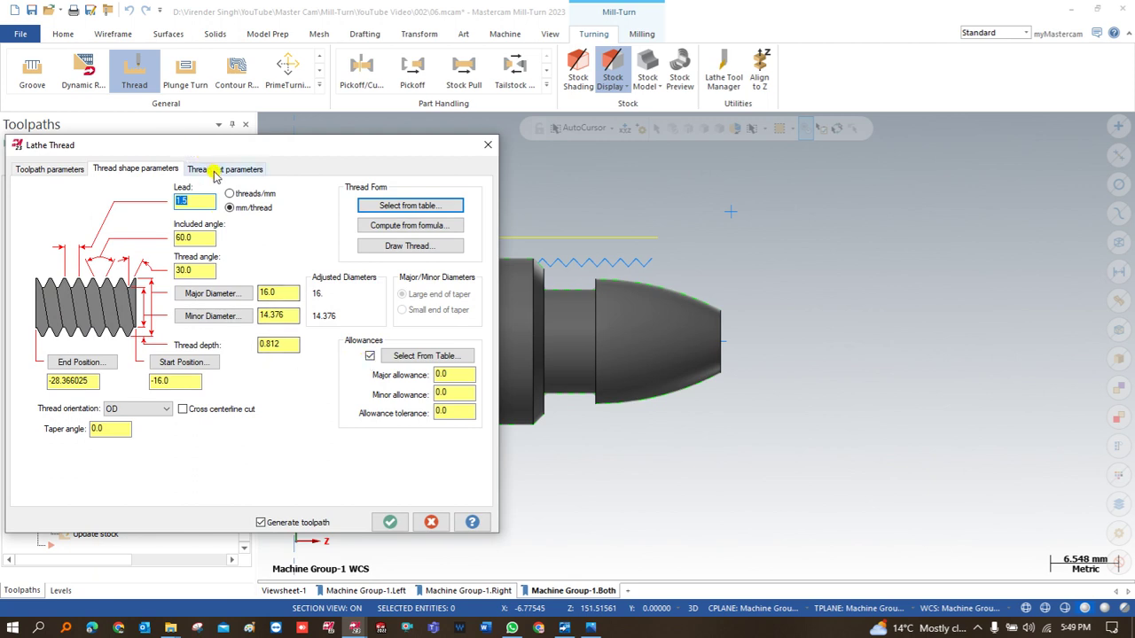
Enable computed acceleration clearance in Thread cut parameters and regenerate the thread toolpath
{"action": "left_click", "coordinate": [215, 170]}
{"action": "left_click", "coordinate": [416, 325]}
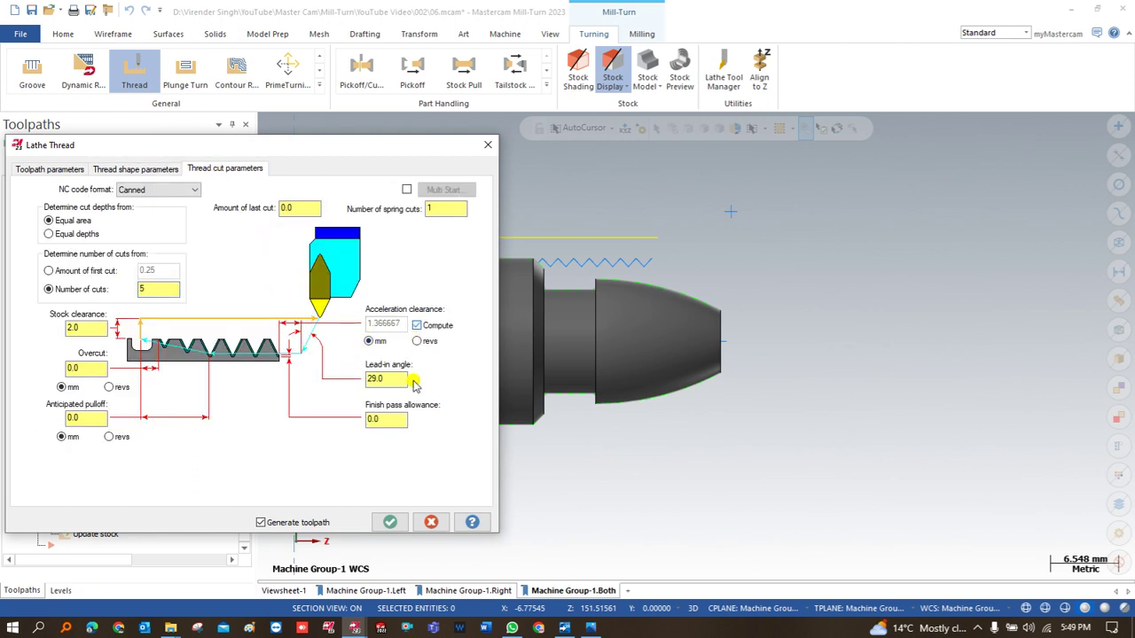
{"action": "left_click", "coordinate": [390, 522]}
Orbit to inspect the thread toolpath, then reset to the flat WCS side view
{"action": "scroll", "coordinate": [487, 304], "scroll_direction": "down", "scroll_amount": 3}
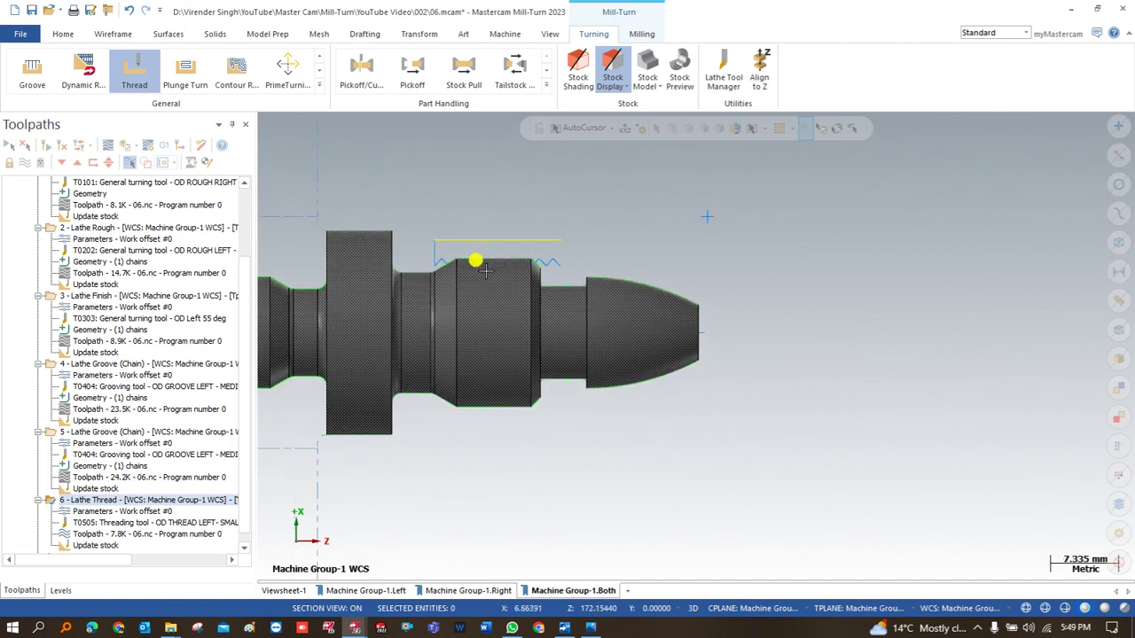
{"action": "scroll", "coordinate": [484, 267], "scroll_direction": "up", "scroll_amount": 1}
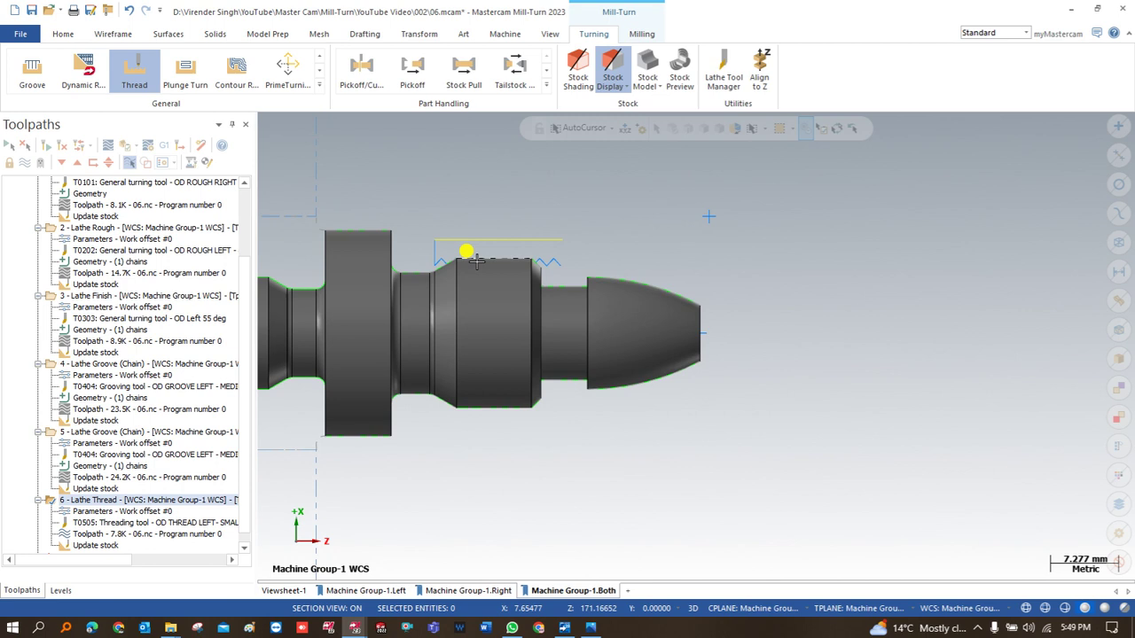
{"action": "middle_click_drag", "start_coordinate": [722, 296], "coordinate": [696, 344]}
{"action": "right_click", "coordinate": [707, 301]}
{"action": "left_click", "coordinate": [702, 301]}
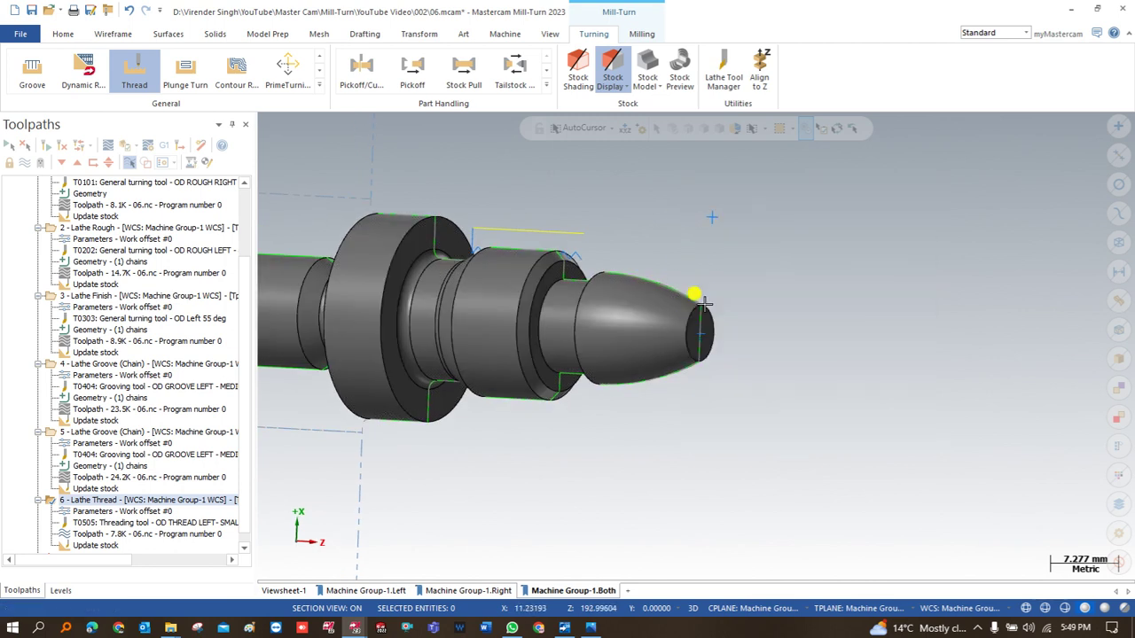
{"action": "left_click", "coordinate": [320, 86]}
Create a Lathe Drill toolpath and select a library drill, settling on the 20 mm drill
{"action": "left_click", "coordinate": [134, 78]}
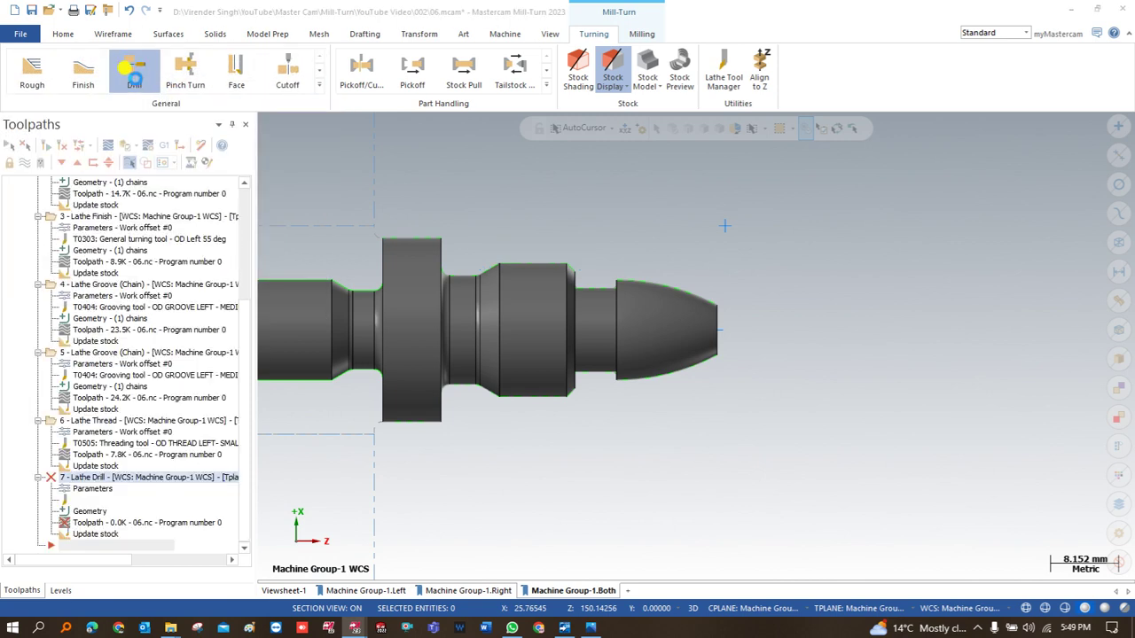
{"action": "scroll", "coordinate": [121, 228], "scroll_direction": "down", "scroll_amount": 3}
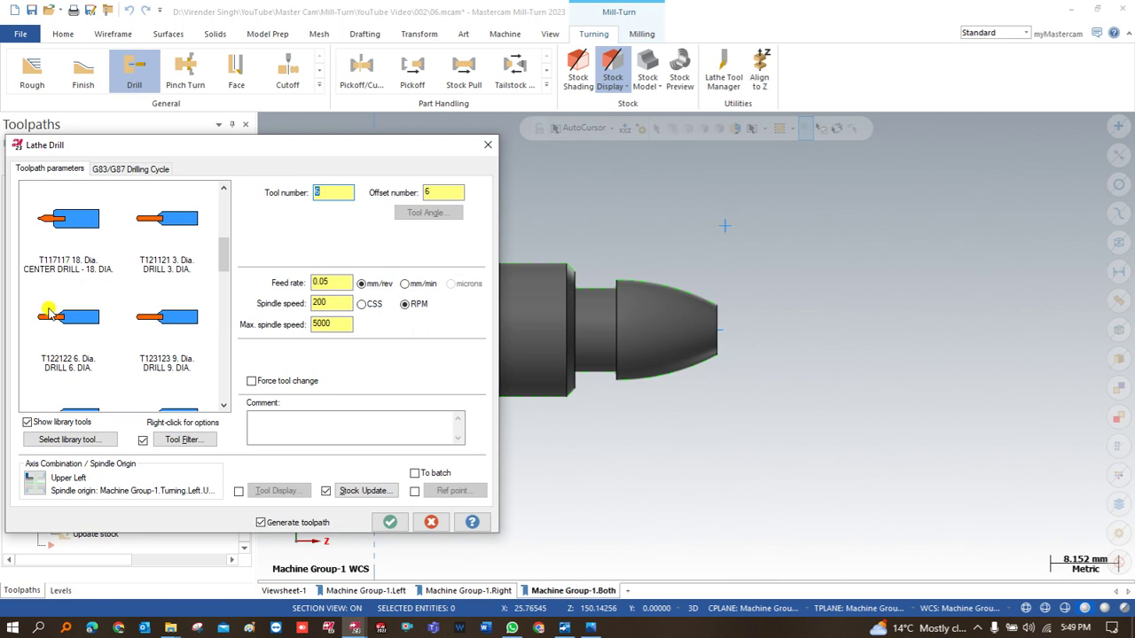
{"action": "left_click", "coordinate": [53, 321]}
{"action": "scroll", "coordinate": [56, 301], "scroll_direction": "down", "scroll_amount": 3}
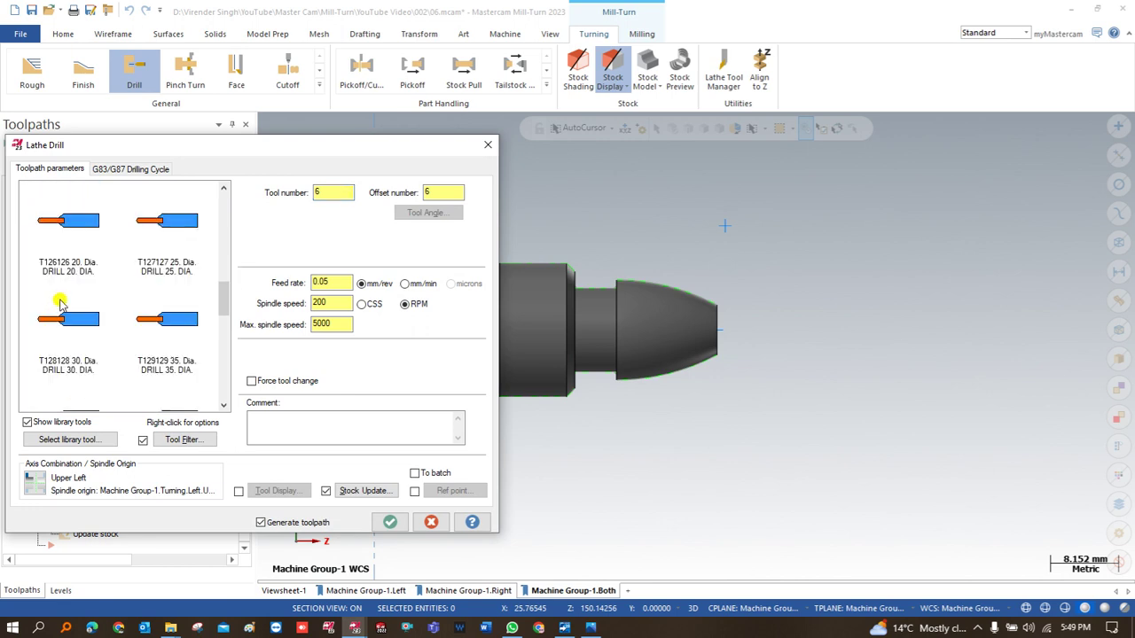
{"action": "left_click", "coordinate": [61, 325]}
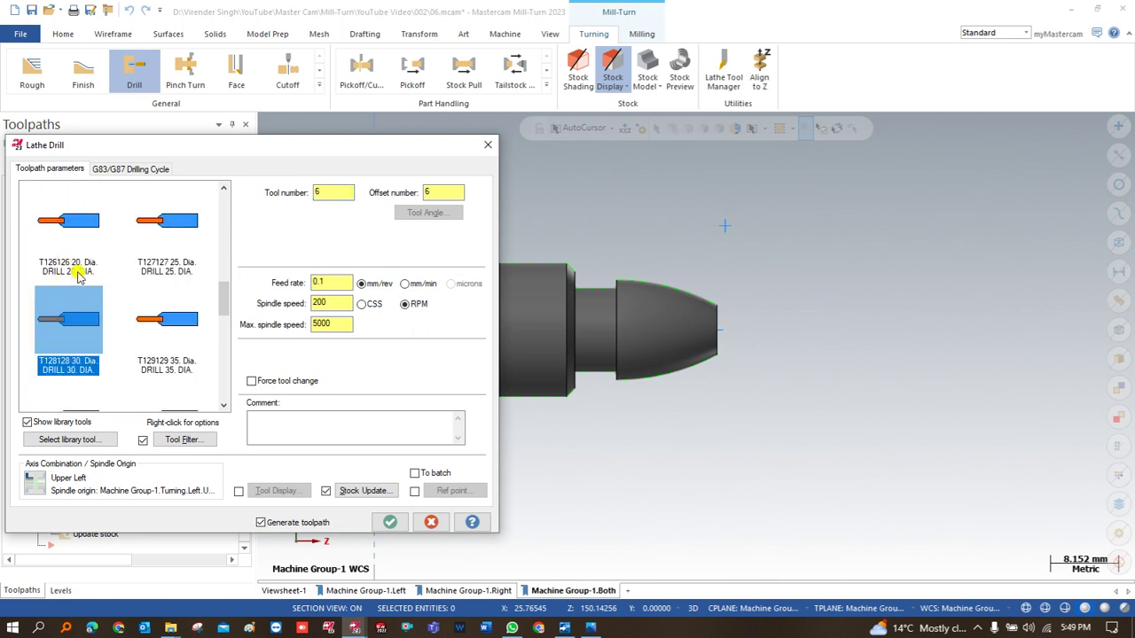
{"action": "left_click", "coordinate": [74, 229]}
Change the 20 mm drill's diameter value to 3 and preview the tool shape
{"action": "double_click", "coordinate": [74, 229]}
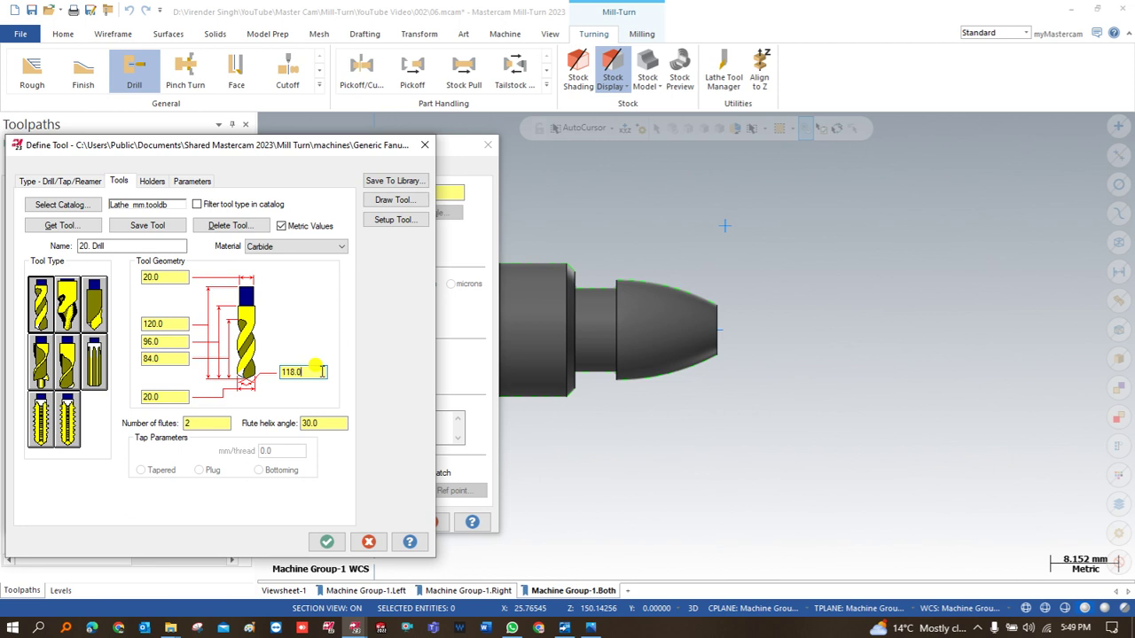
{"action": "left_click", "coordinate": [158, 277]}
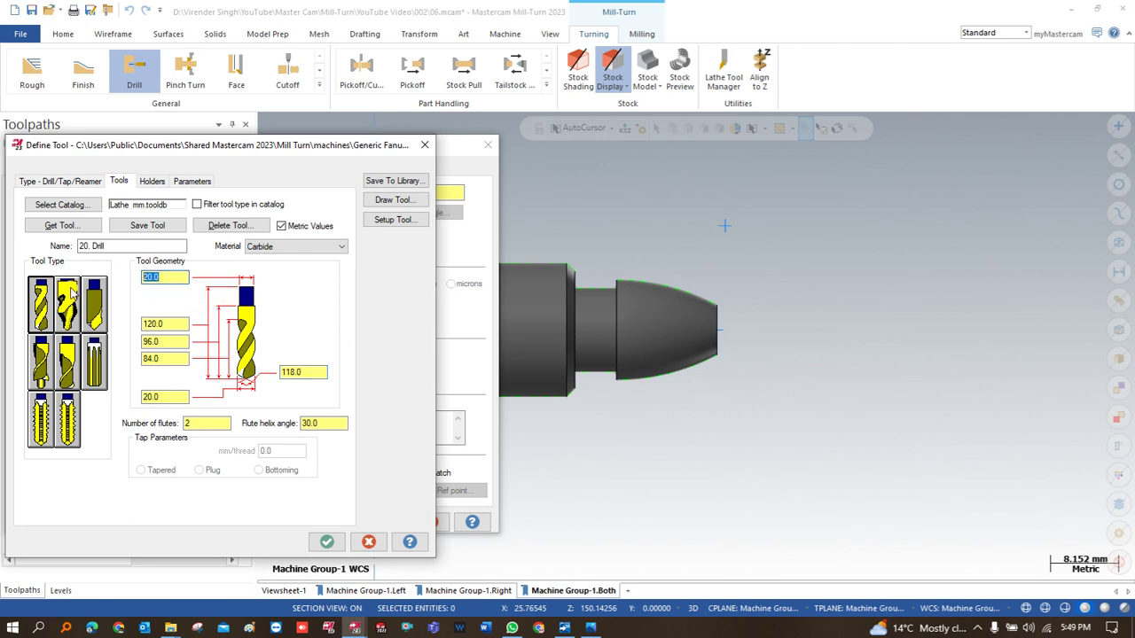
{"action": "type", "text": "3"}
{"action": "left_click", "coordinate": [160, 397]}
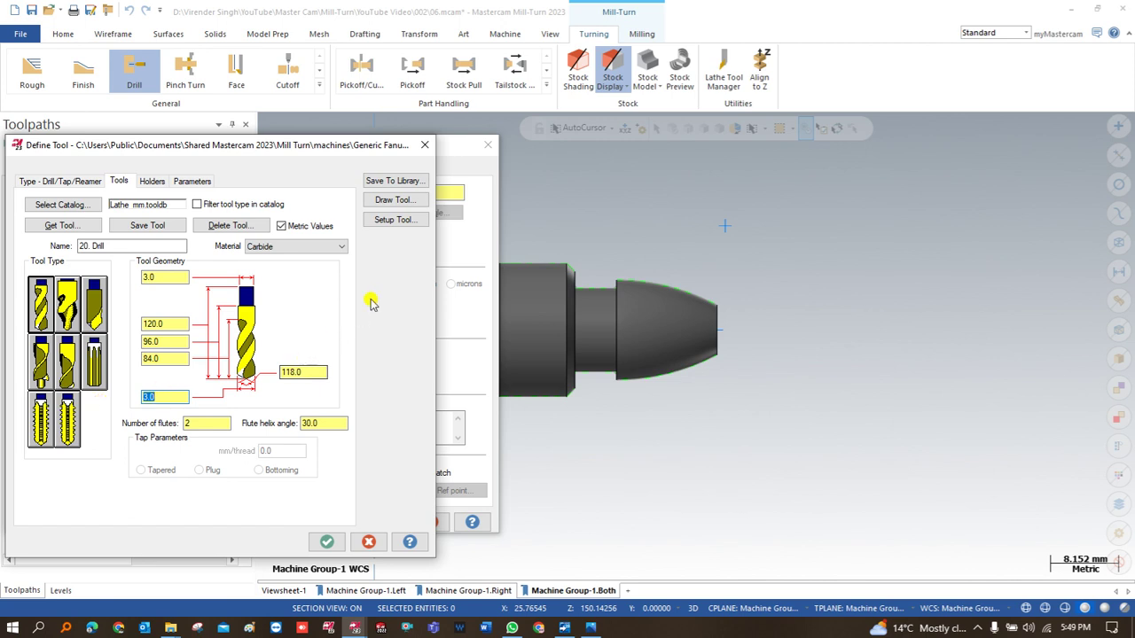
{"action": "left_click", "coordinate": [400, 202]}
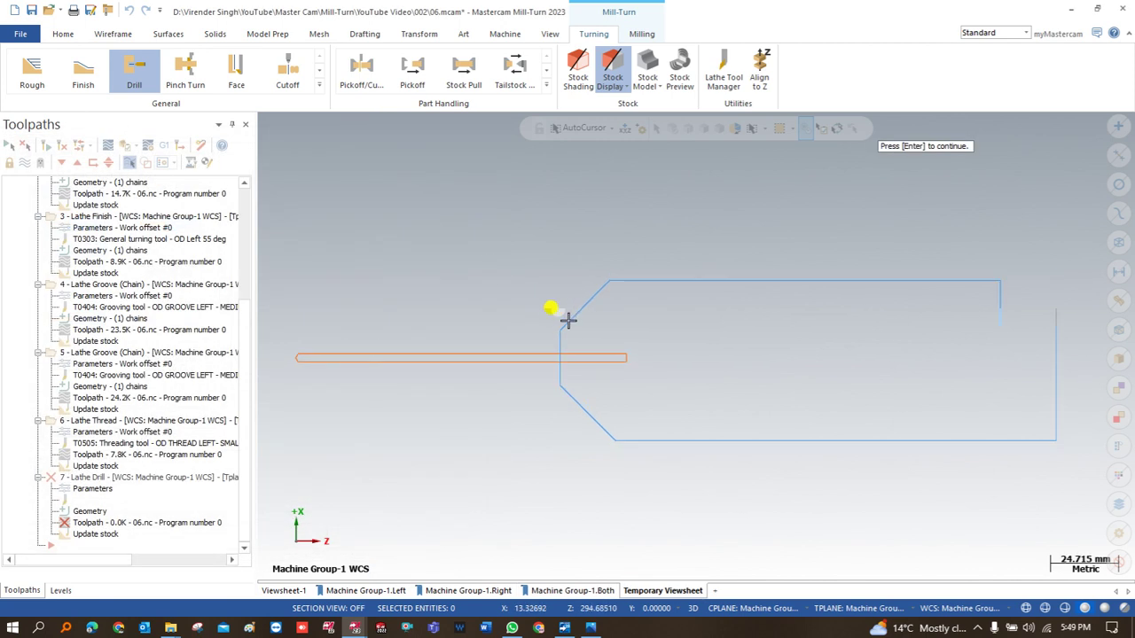
{"action": "key", "text": "Return"}
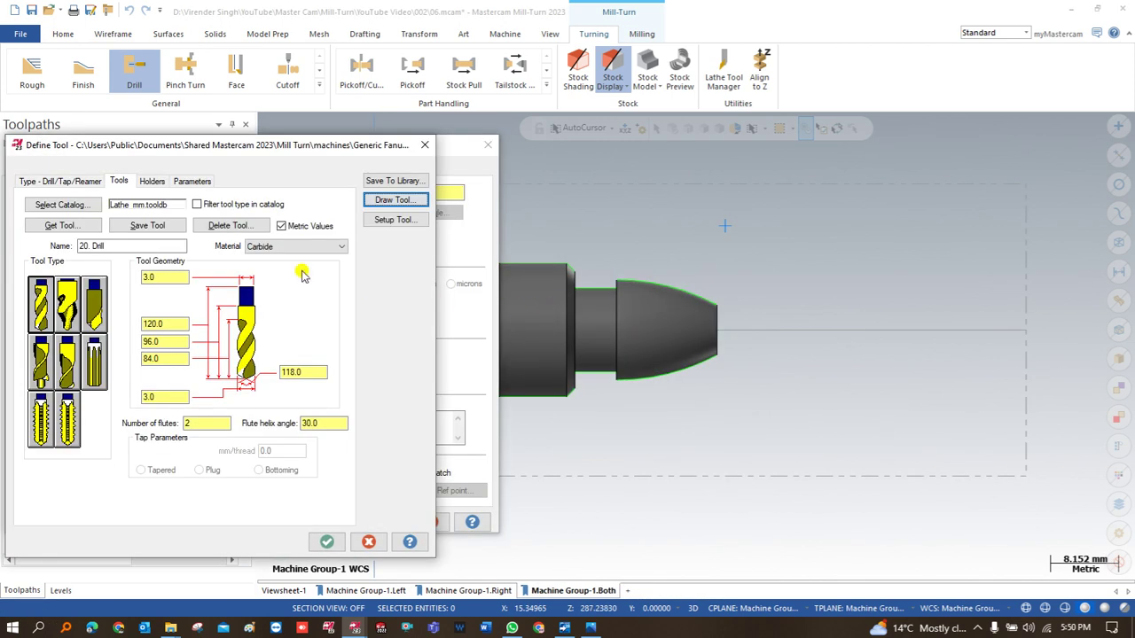
Change the lower holder dimension from 10.0 to 5.0, clear the warnings, and accept the drill
{"action": "left_click", "coordinate": [157, 181]}
{"action": "left_click", "coordinate": [243, 331]}
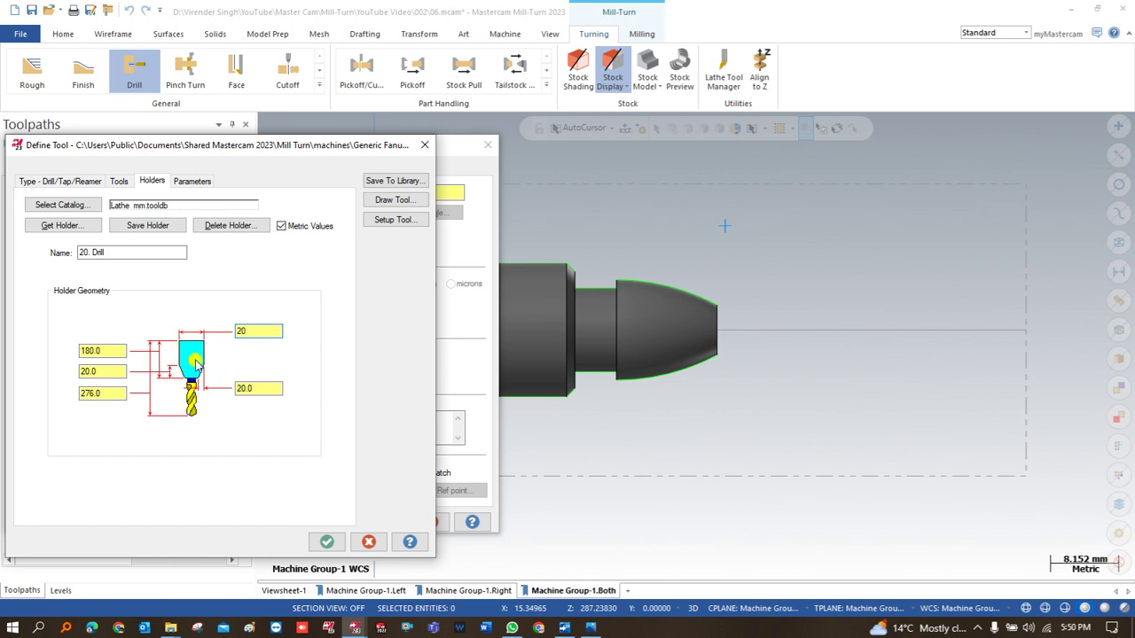
{"action": "left_click", "coordinate": [388, 202]}
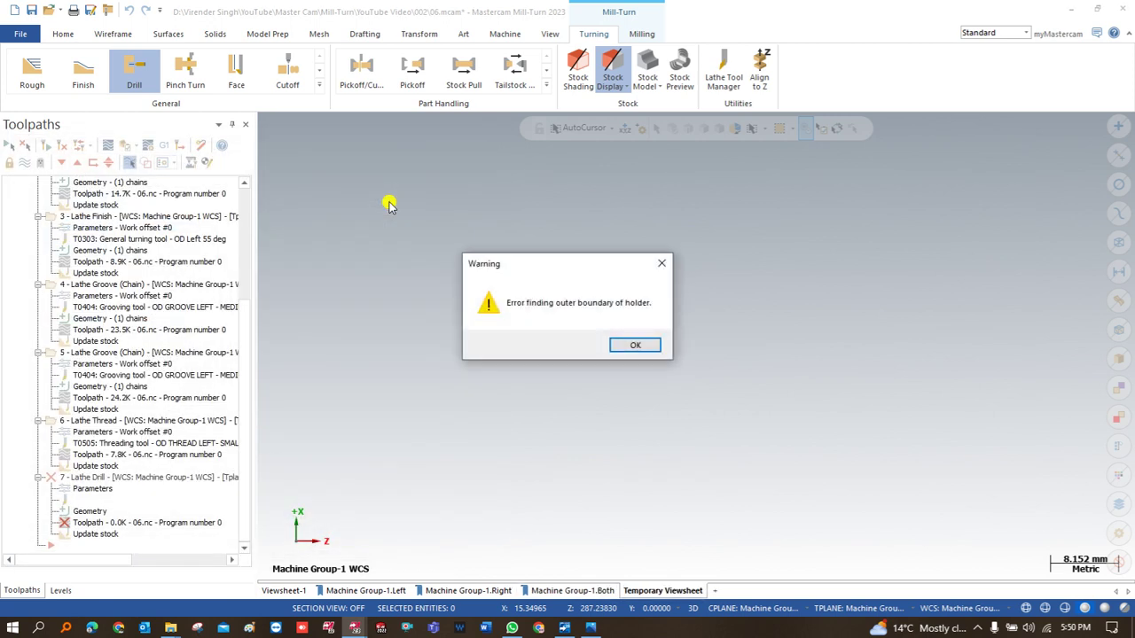
{"action": "key", "text": "Return"}
{"action": "left_click", "coordinate": [625, 345]}
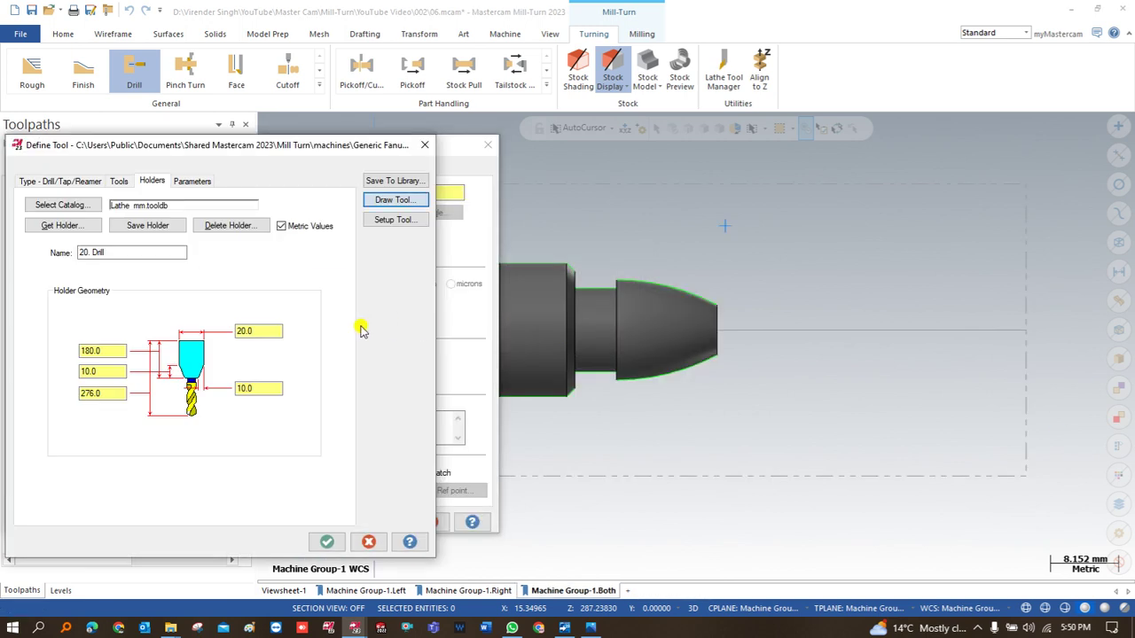
{"action": "left_click", "coordinate": [251, 330]}
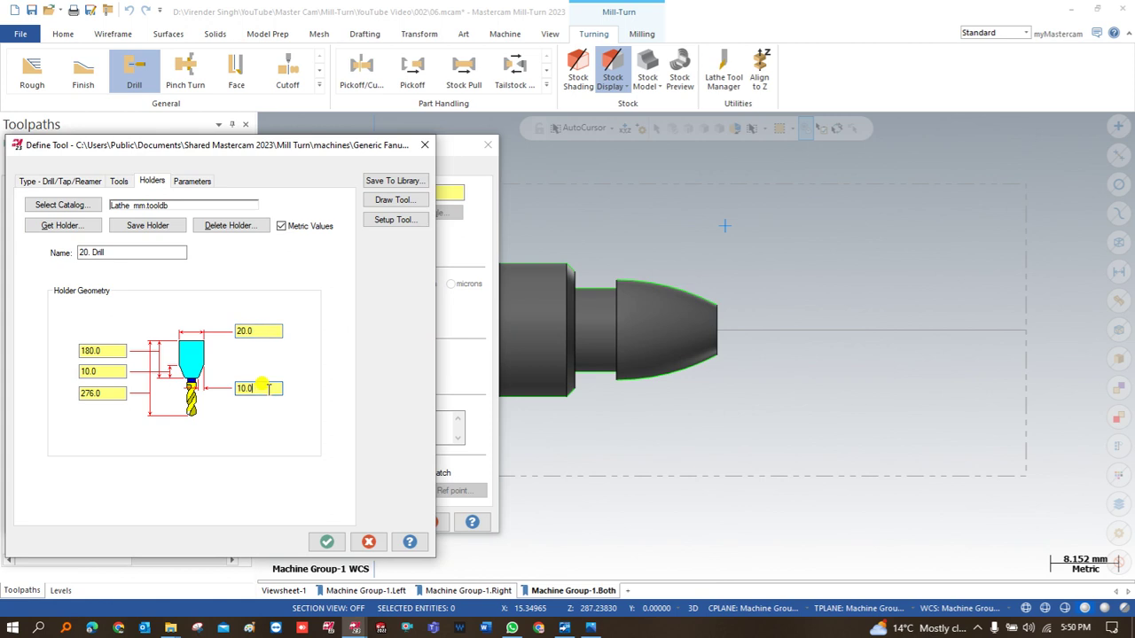
{"action": "left_click_drag", "start_coordinate": [269, 388], "coordinate": [212, 387]}
{"action": "left_click", "coordinate": [394, 199]}
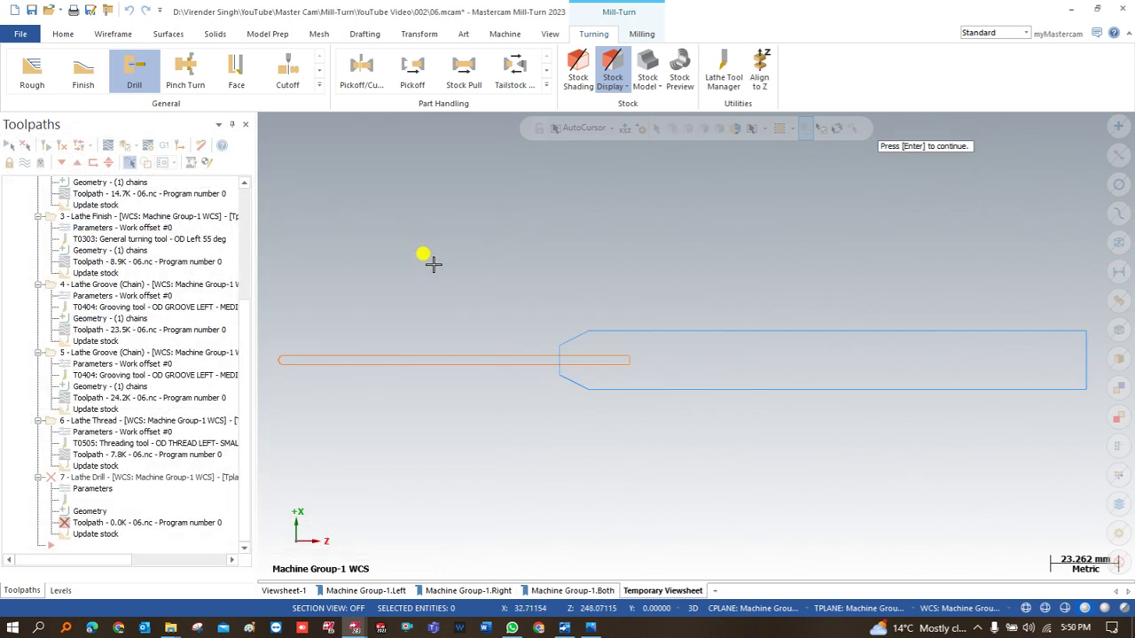
{"action": "key", "text": "Return"}
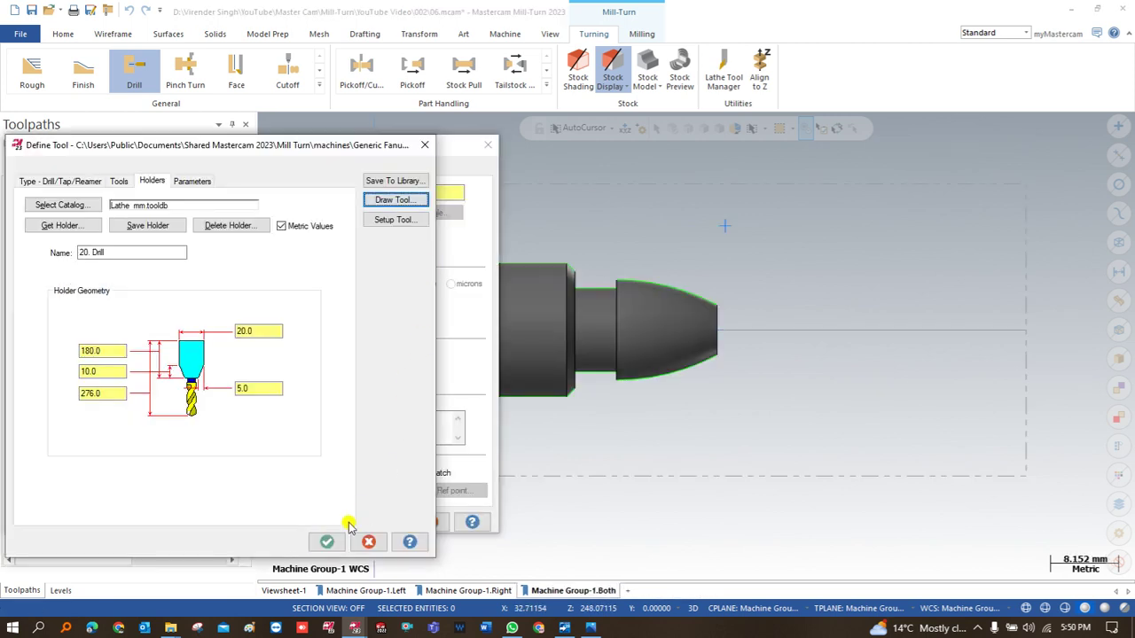
{"action": "left_click", "coordinate": [326, 541]}
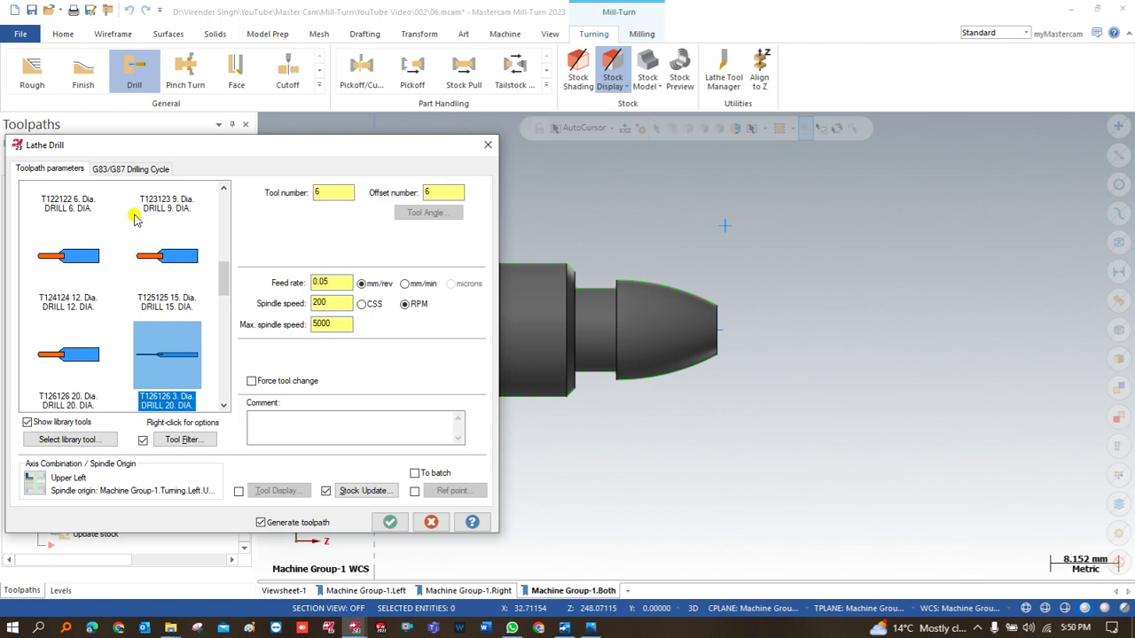
Enable reference points and accept the approach and retract points for the drill toolpath
{"action": "left_click", "coordinate": [414, 491]}
{"action": "left_click", "coordinate": [448, 491]}
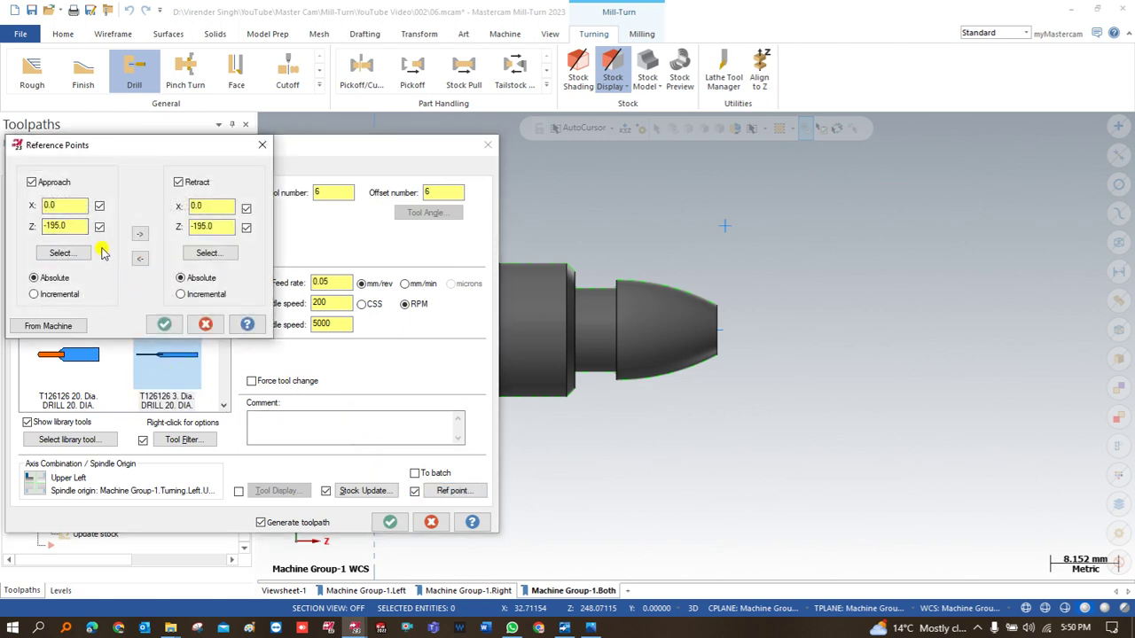
{"action": "left_click", "coordinate": [164, 323]}
Take the G83/G87 drilling depth from the shaft's left face and create the Lathe Drill toolpath
{"action": "left_click", "coordinate": [129, 168]}
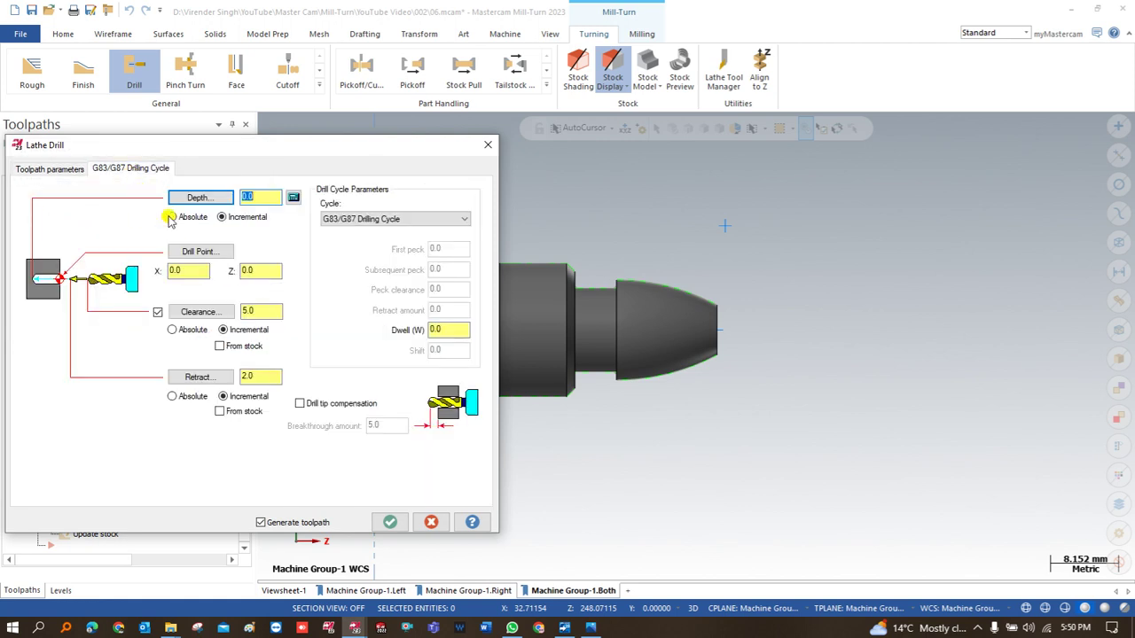
{"action": "left_click", "coordinate": [198, 198]}
{"action": "scroll", "coordinate": [497, 310], "scroll_direction": "down", "scroll_amount": 1}
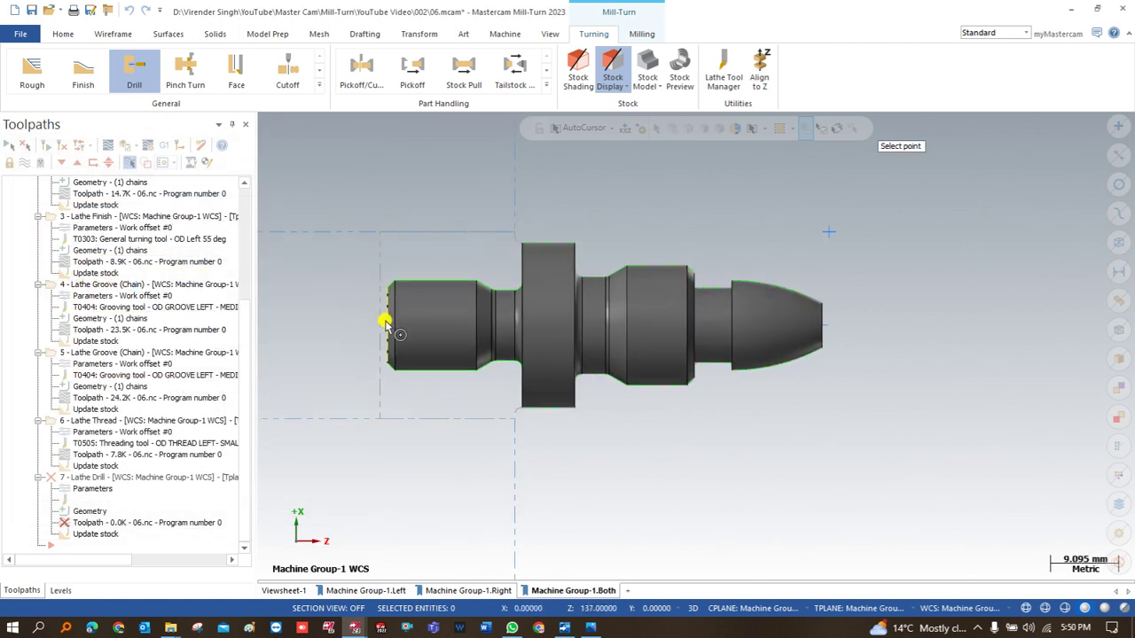
{"action": "left_click", "coordinate": [387, 326]}
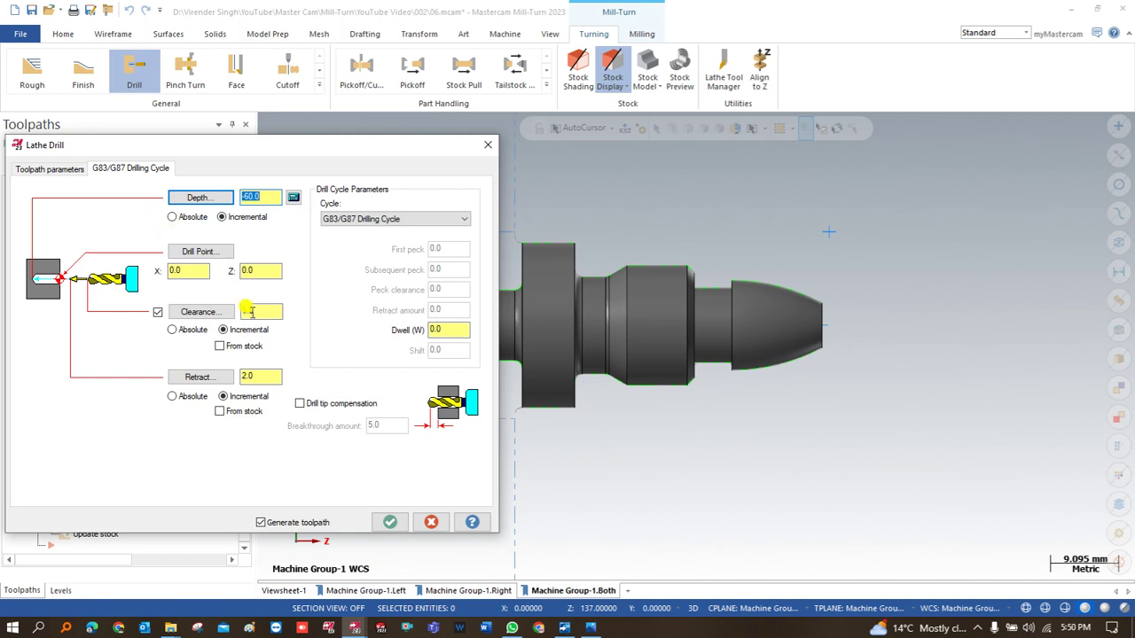
{"action": "left_click", "coordinate": [390, 522]}
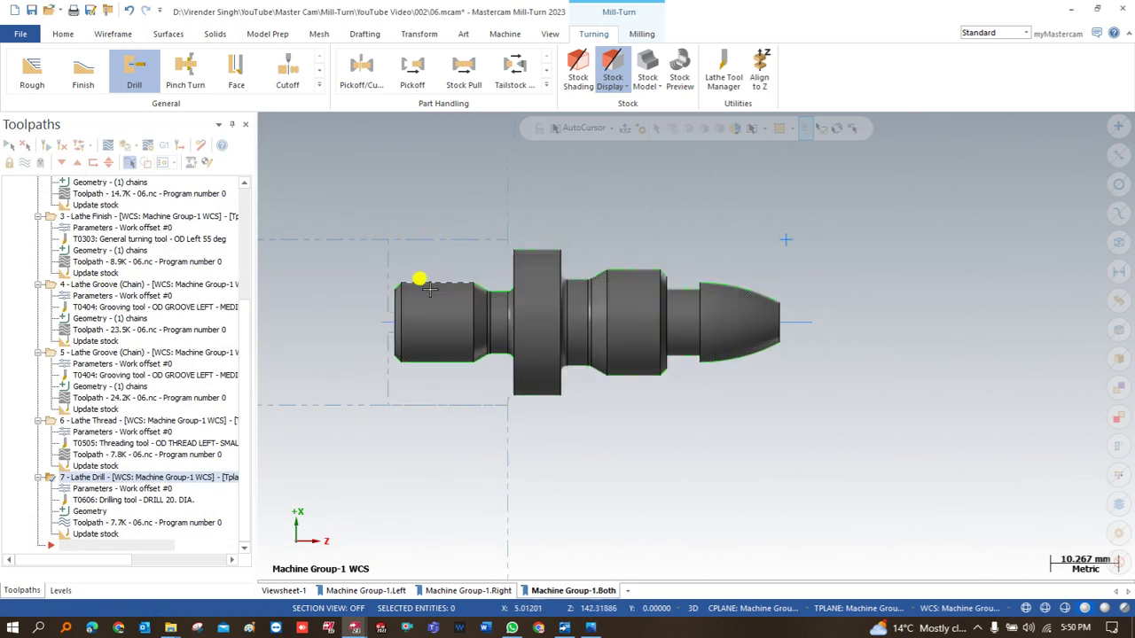
Backplot the drill toolpath, then reopen its parameters to edit the 20. Drill definition
{"action": "left_click", "coordinate": [108, 144]}
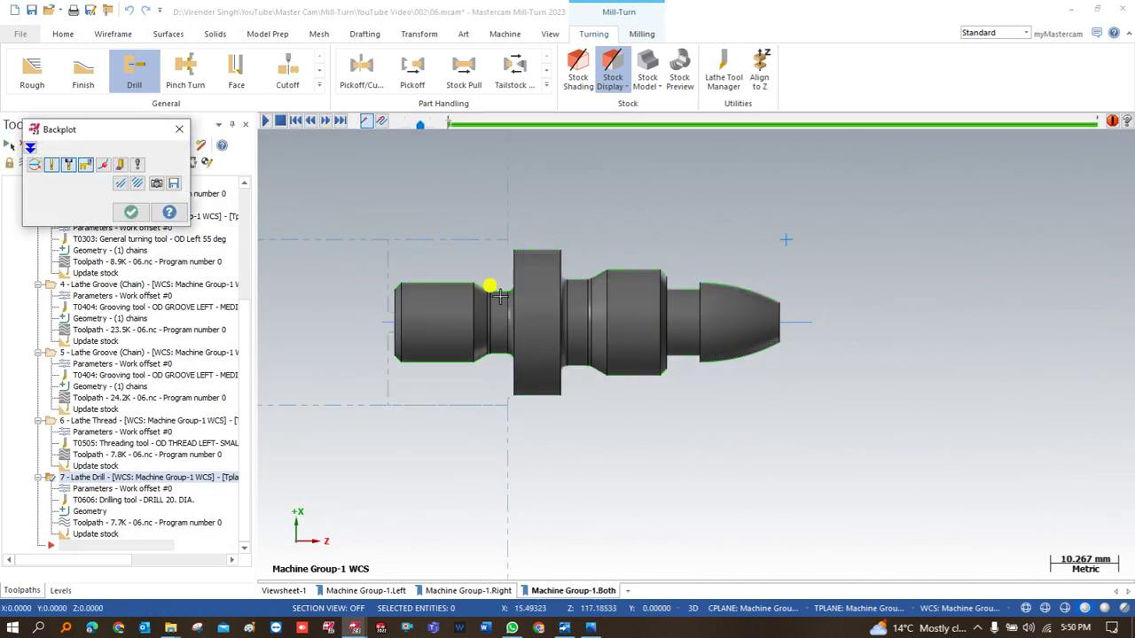
{"action": "scroll", "coordinate": [498, 298], "scroll_direction": "down", "scroll_amount": 2}
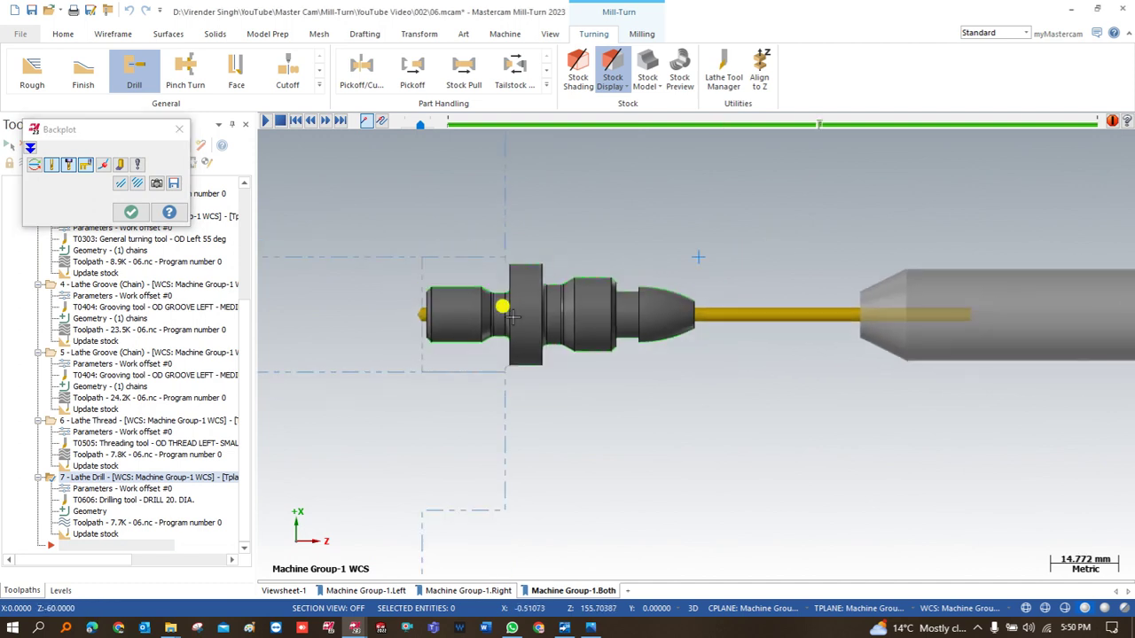
{"action": "scroll", "coordinate": [513, 317], "scroll_direction": "down", "scroll_amount": 4}
{"action": "key", "text": "Escape"}
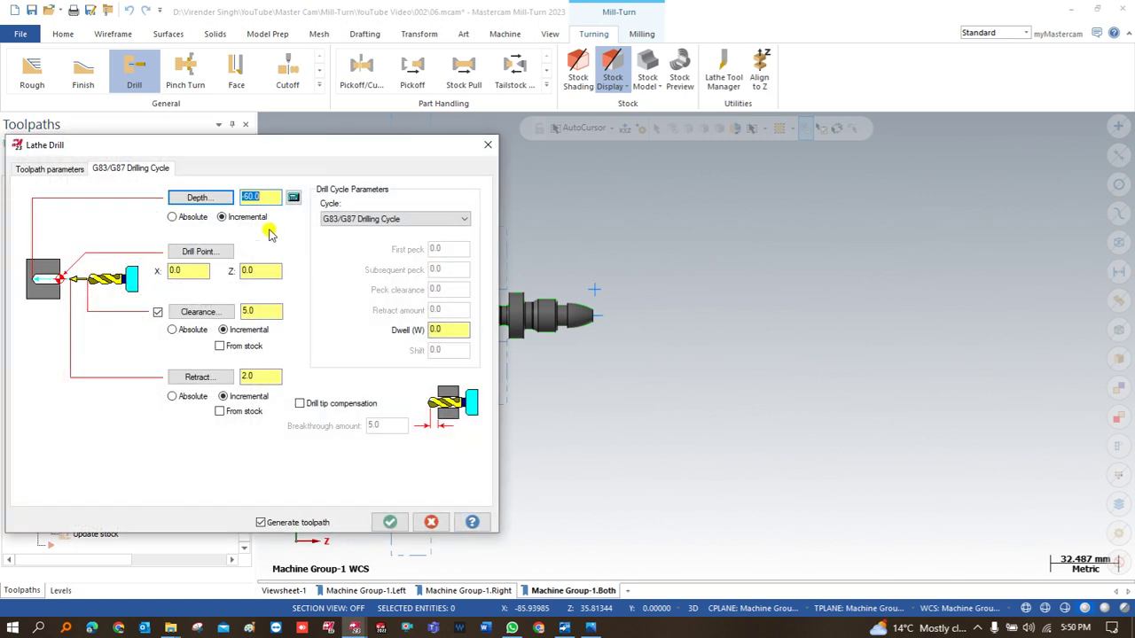
{"action": "left_click", "coordinate": [71, 175]}
{"action": "double_click", "coordinate": [71, 226]}
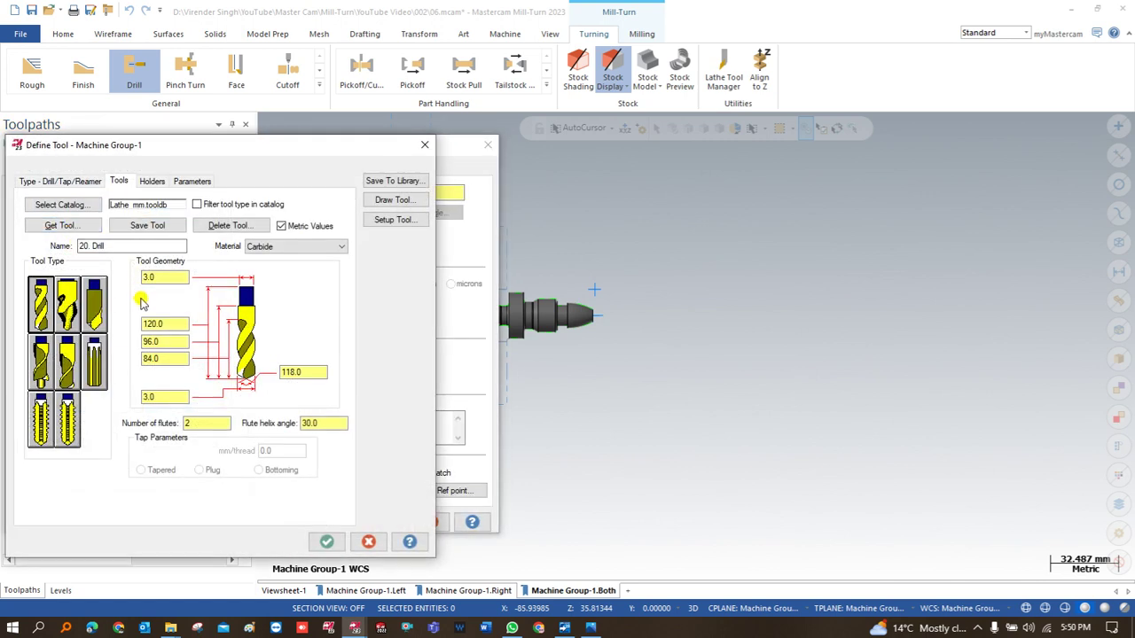
Replace the 180.0 holder length on the Holders tab and preview the drill
{"action": "left_click", "coordinate": [152, 181]}
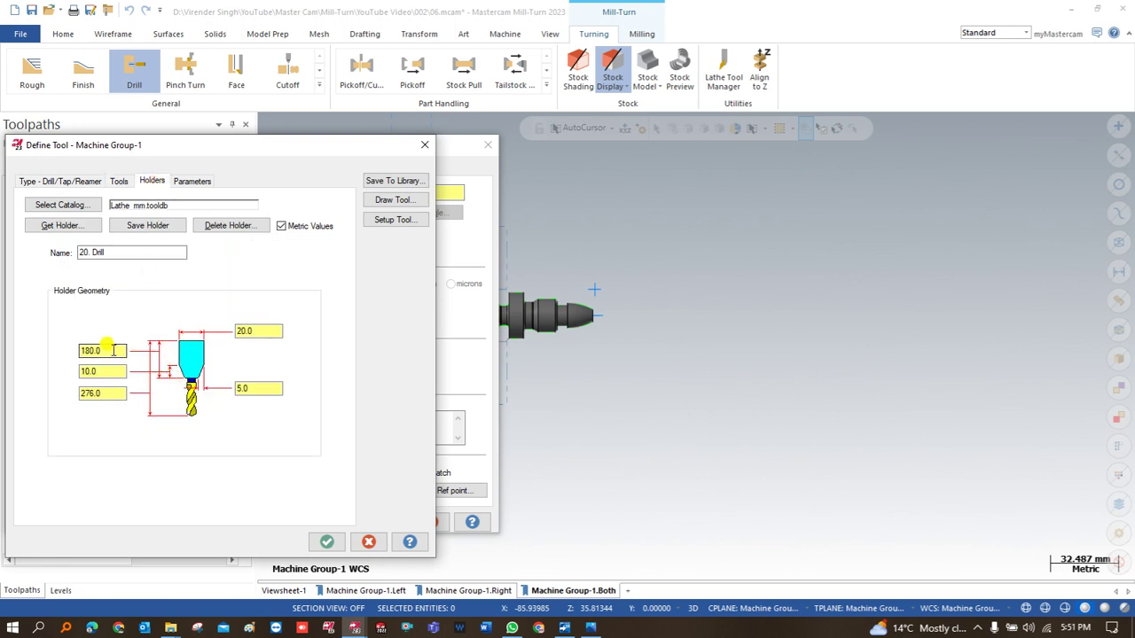
{"action": "left_click_drag", "start_coordinate": [104, 352], "coordinate": [49, 359]}
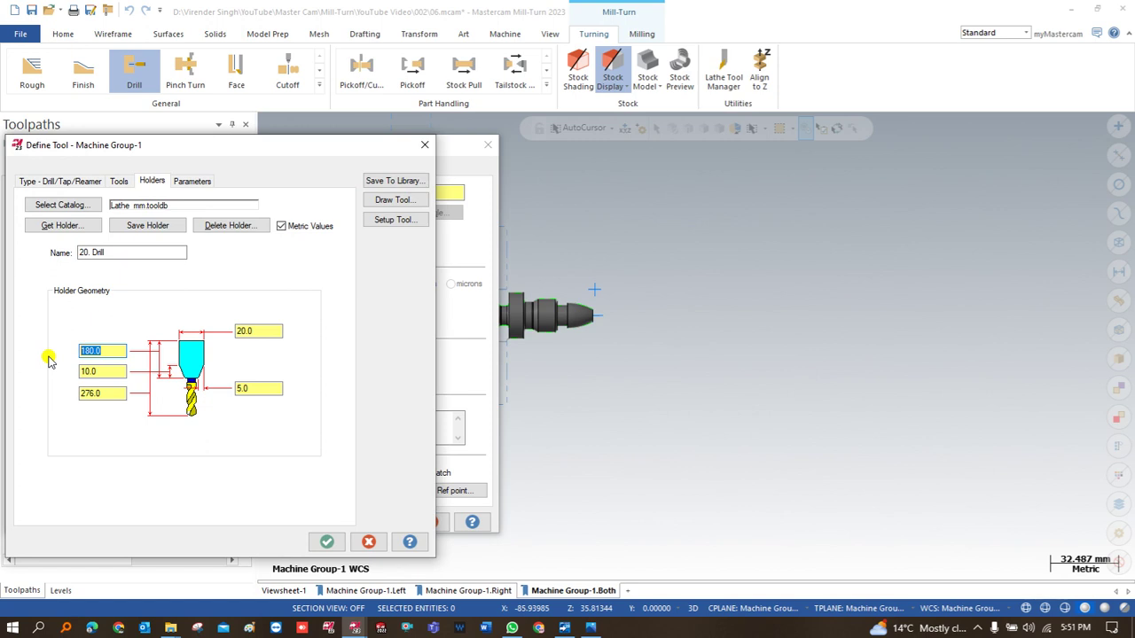
{"action": "left_click", "coordinate": [391, 200]}
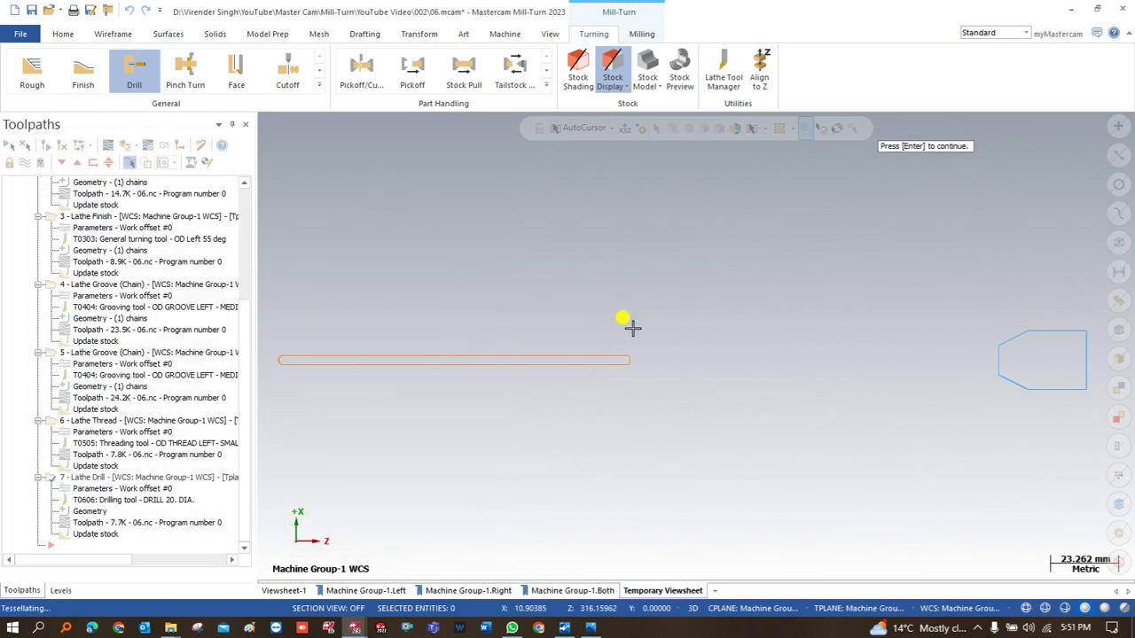
{"action": "key", "text": "Return"}
Shorten the 276.0 holder length and preview the shortened holder
{"action": "double_click", "coordinate": [112, 393]}
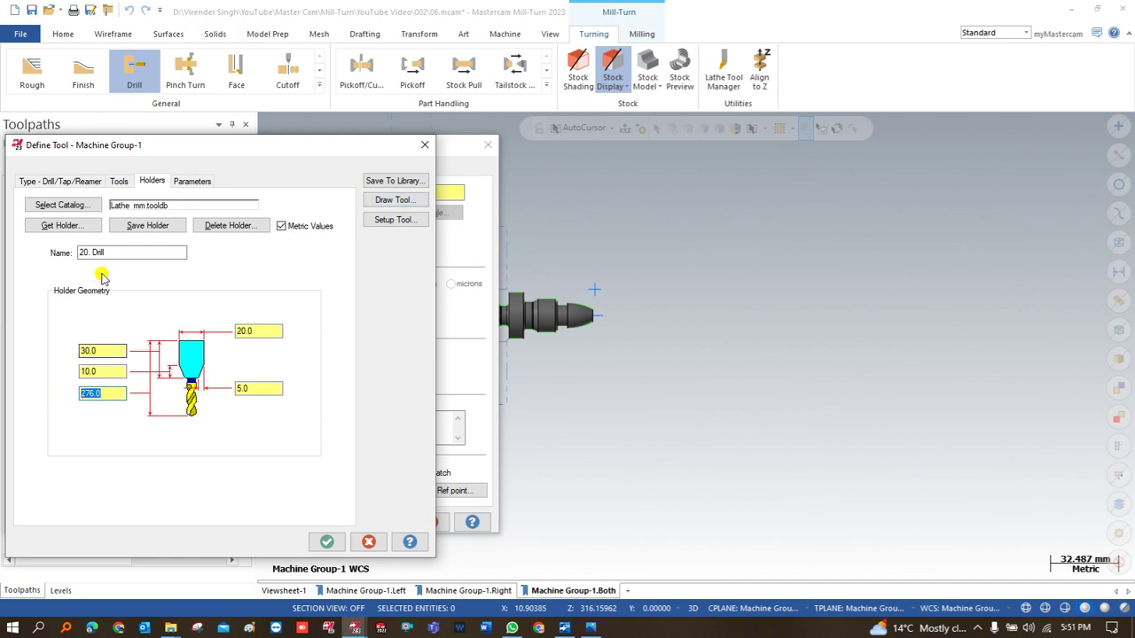
{"action": "left_click", "coordinate": [116, 180]}
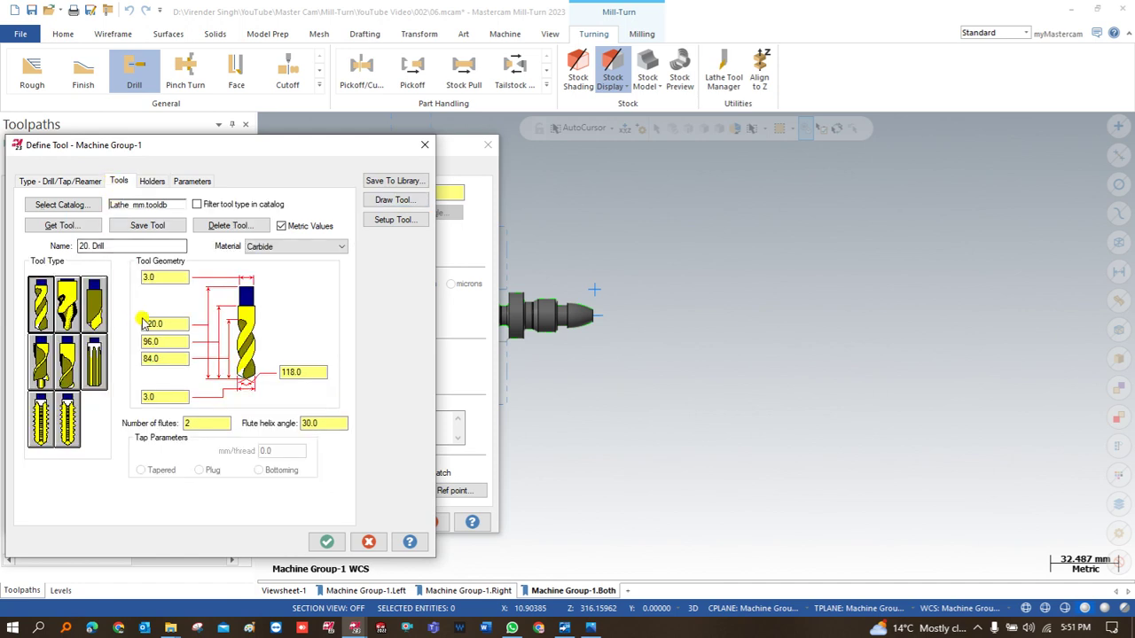
{"action": "left_click", "coordinate": [150, 181]}
{"action": "double_click", "coordinate": [102, 394]}
{"action": "type", "text": "100.0"}
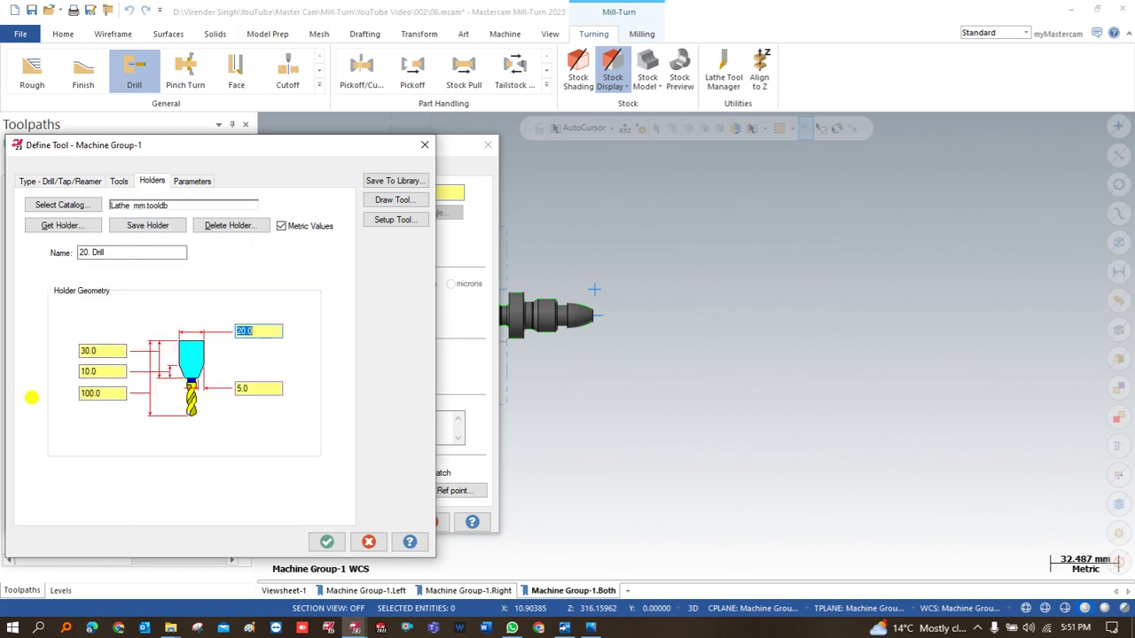
{"action": "left_click", "coordinate": [393, 201]}
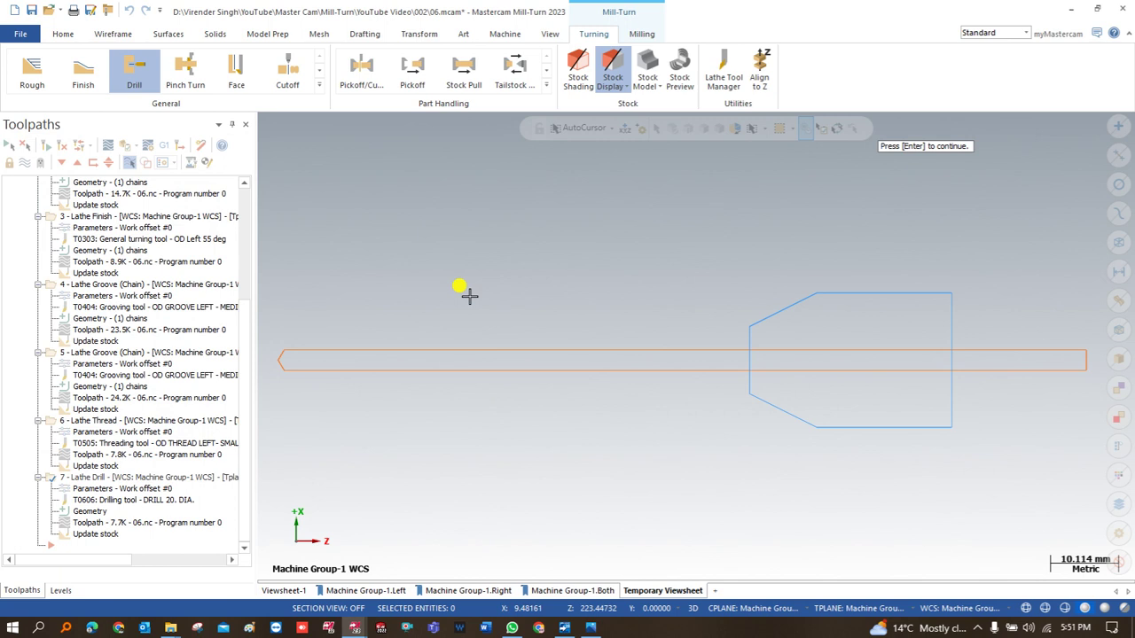
{"action": "key", "text": "Return"}
Revise the 100.0 holder length, preview it, and accept the drill definition
{"action": "double_click", "coordinate": [100, 393]}
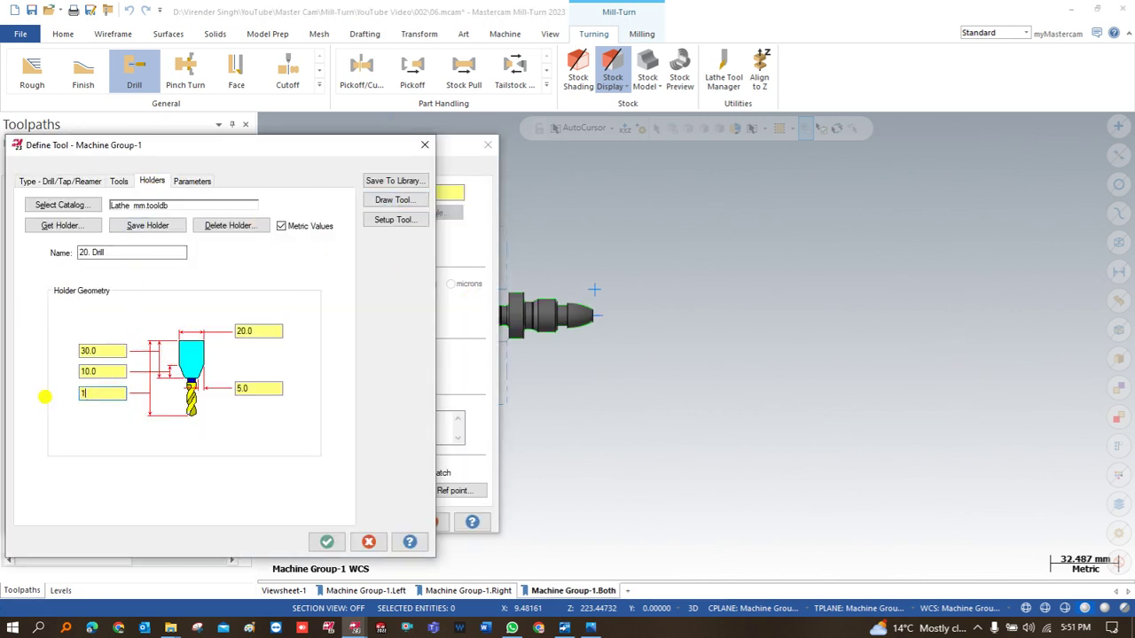
{"action": "left_click", "coordinate": [393, 200]}
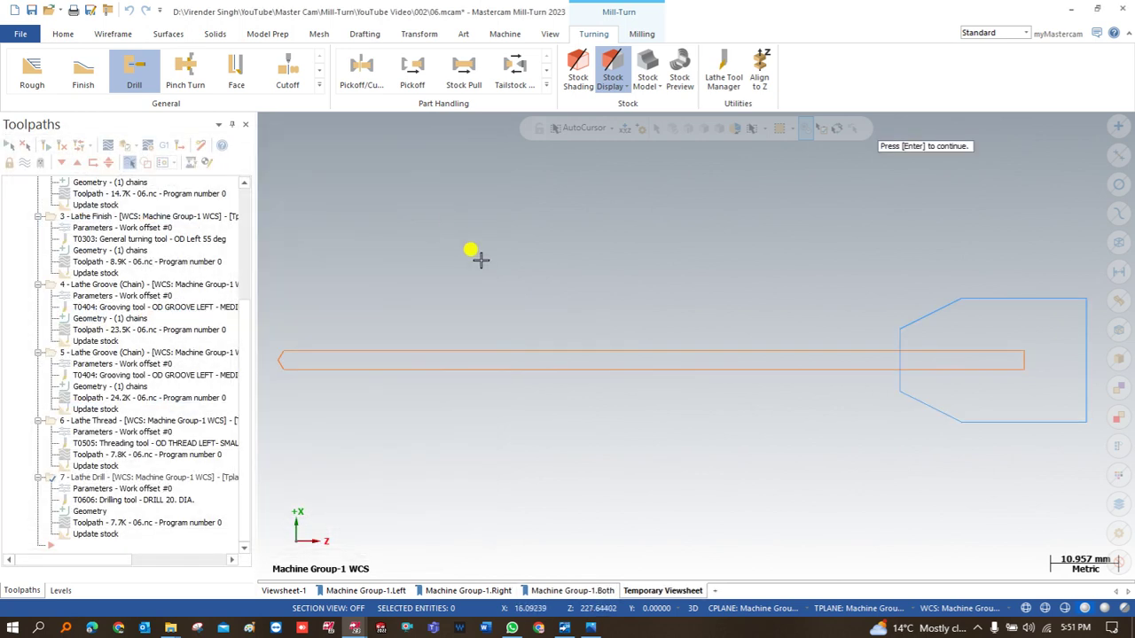
{"action": "key", "text": "Return"}
{"action": "left_click", "coordinate": [326, 540]}
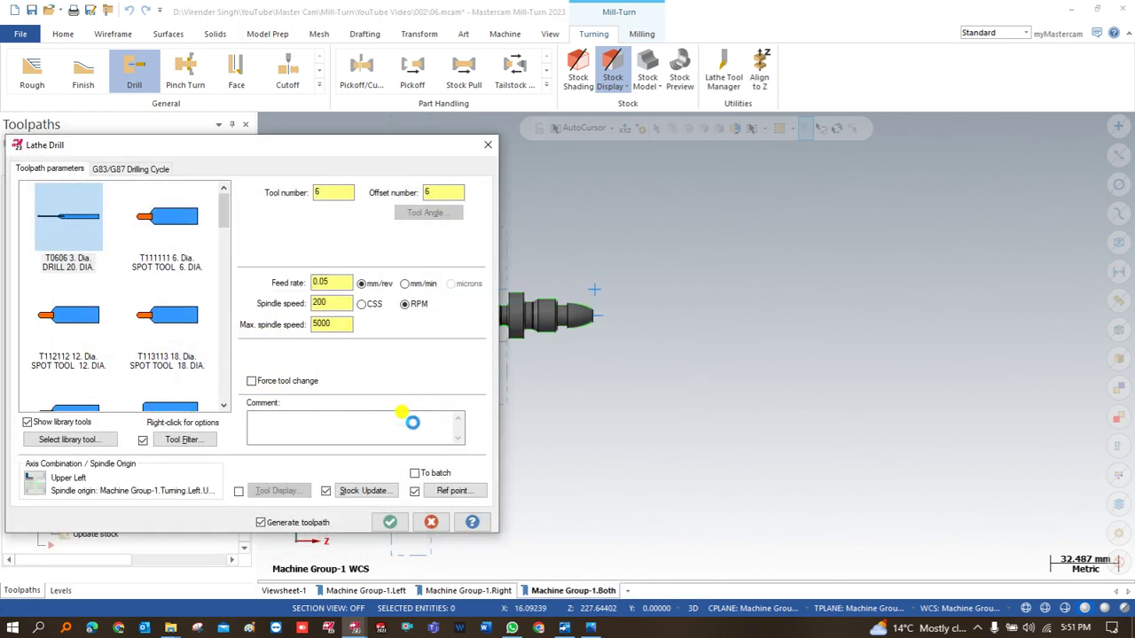
Accept the Lathe Drill operation, then reopen the 20. Drill definition
{"action": "left_click", "coordinate": [390, 522]}
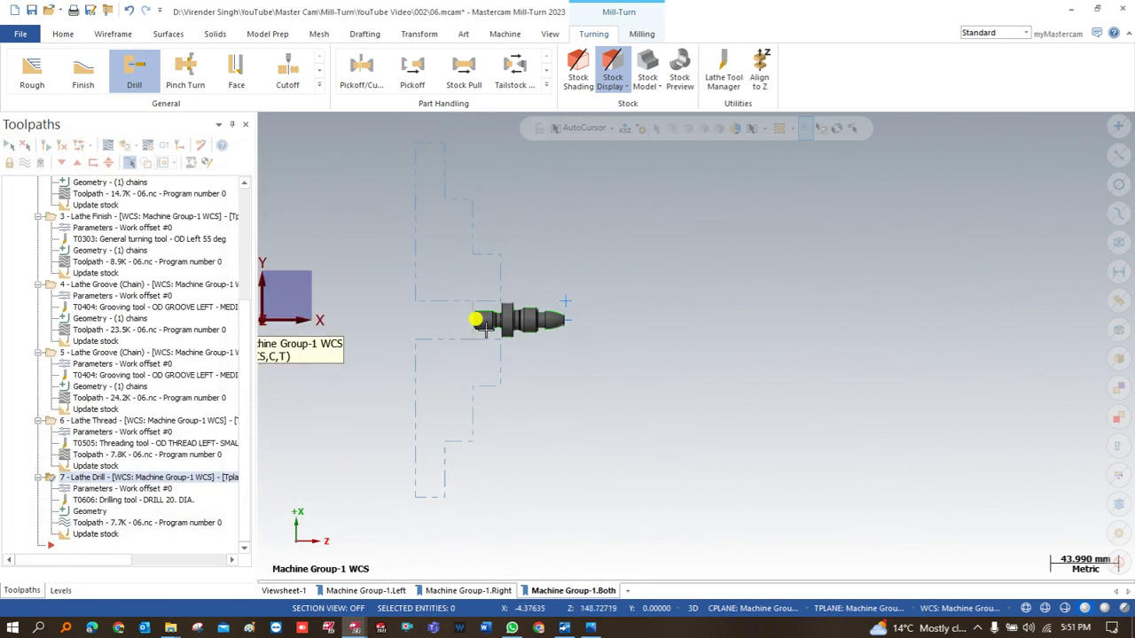
{"action": "scroll", "coordinate": [532, 304], "scroll_direction": "up", "scroll_amount": 1}
{"action": "left_click", "coordinate": [104, 488]}
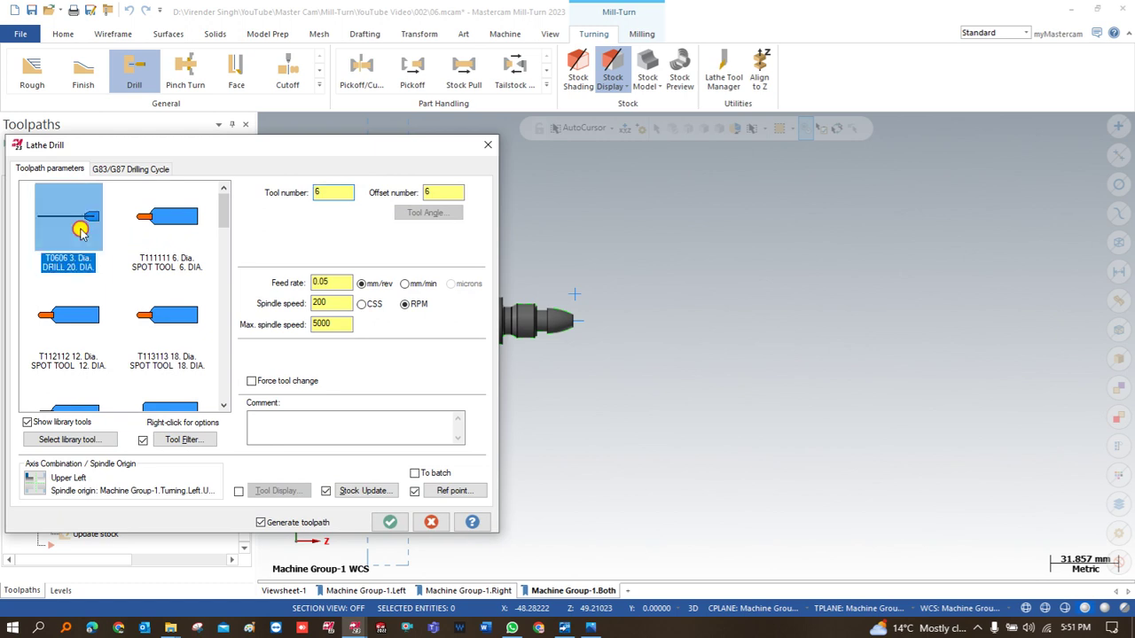
{"action": "double_click", "coordinate": [80, 229]}
Change the drill lengths to 70, 80 and 100 and preview the resized drill
{"action": "double_click", "coordinate": [171, 357]}
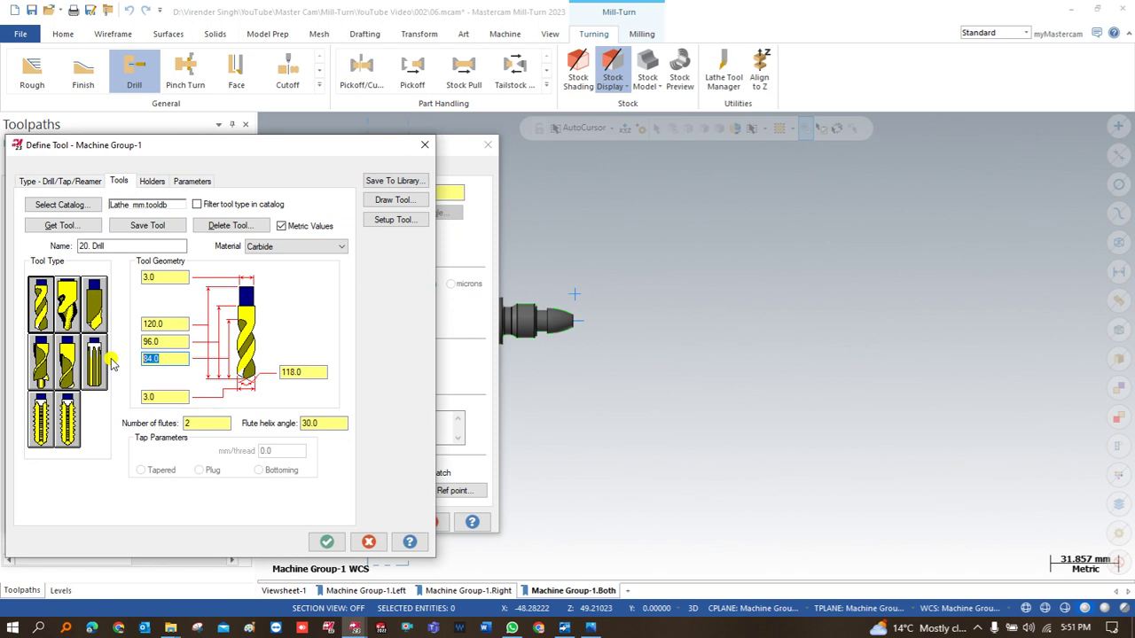
{"action": "type", "text": "70"}
{"action": "key", "text": "shift+Tab"}
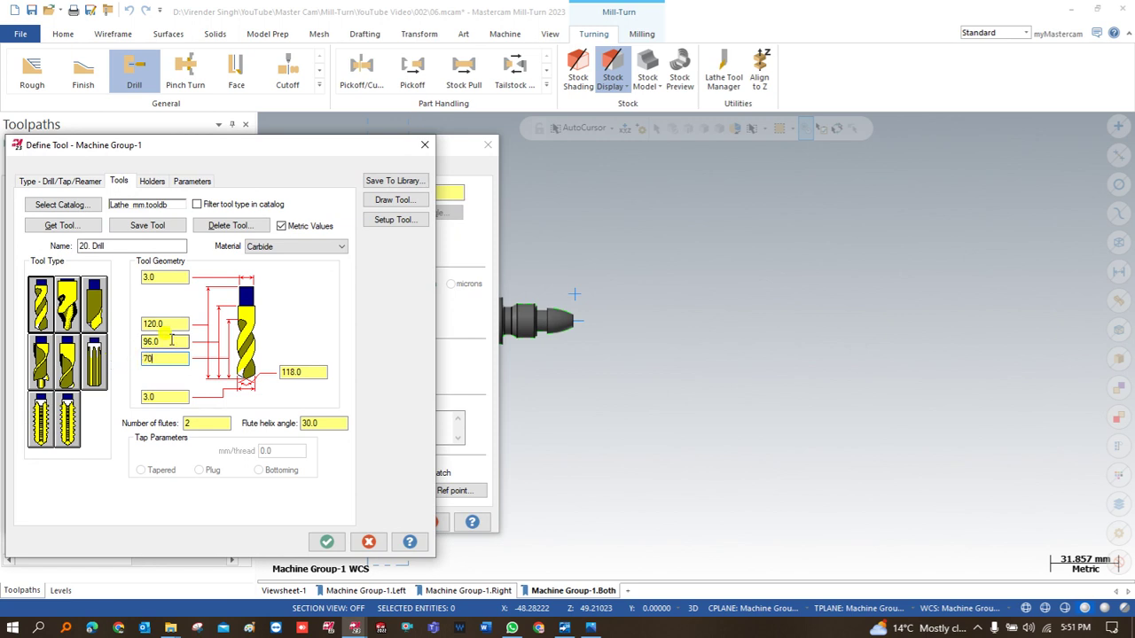
{"action": "key", "text": "shift+Tab"}
{"action": "type", "text": "100"}
{"action": "left_click", "coordinate": [395, 200]}
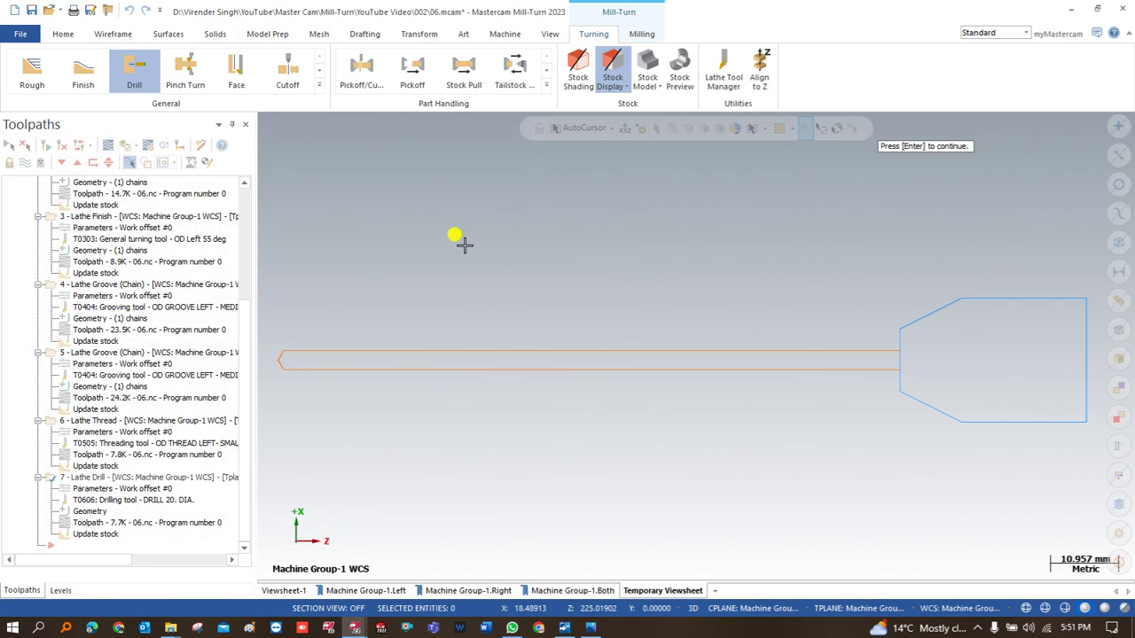
{"action": "key", "text": "Return"}
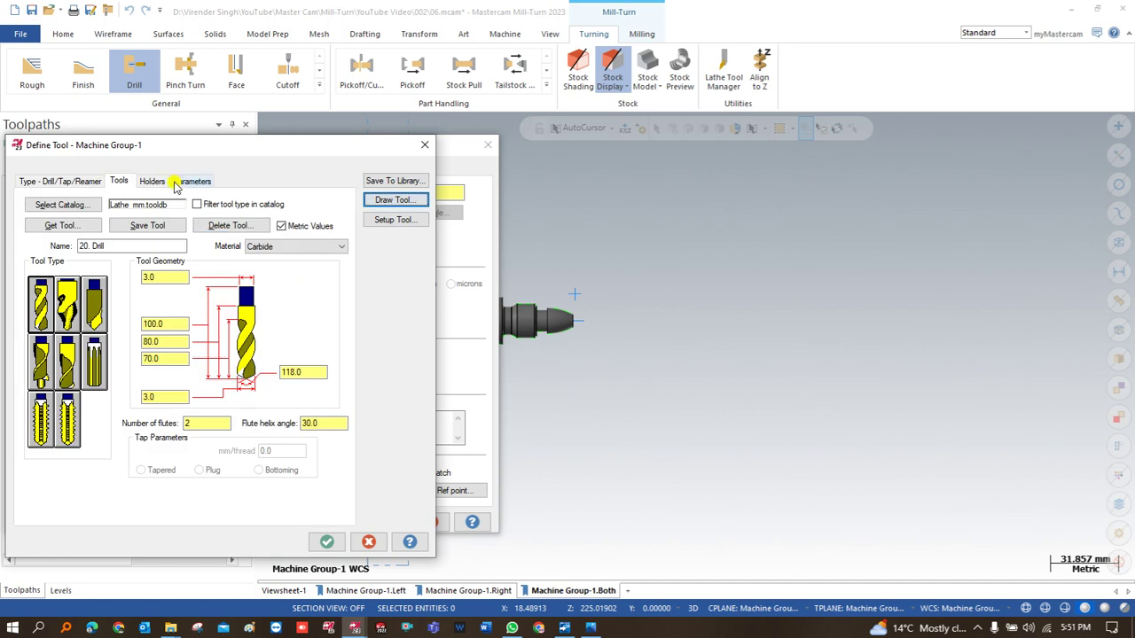
Set the holder length to 120.0, accept both dialogs, and regenerate the drill operation
{"action": "left_click", "coordinate": [152, 181]}
{"action": "left_click_drag", "start_coordinate": [103, 393], "coordinate": [55, 406]}
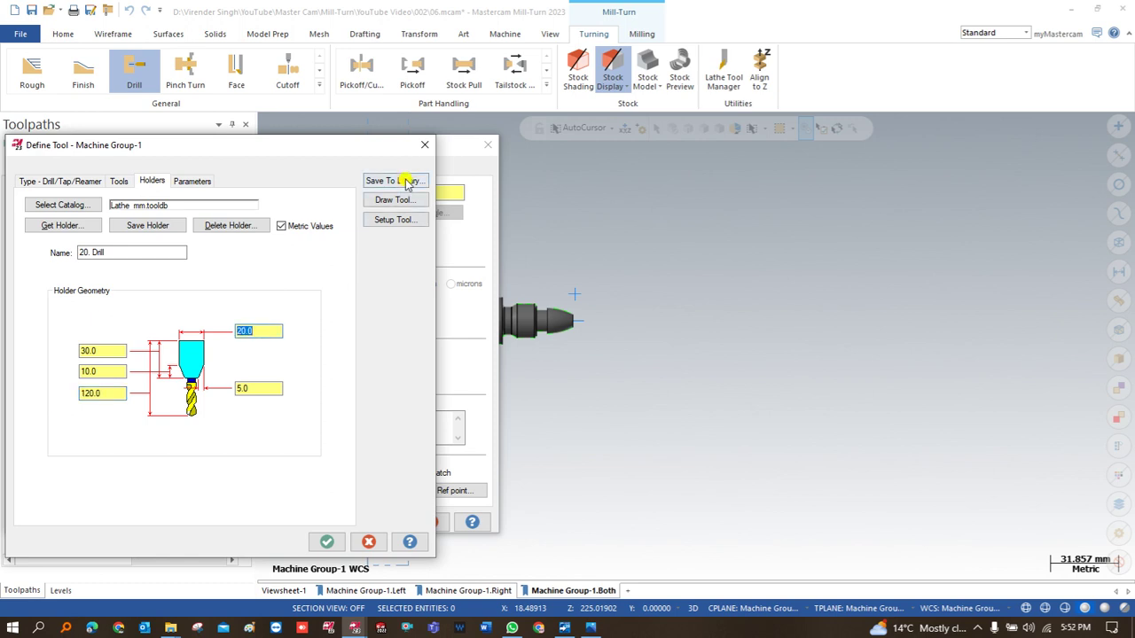
{"action": "left_click", "coordinate": [390, 199]}
{"action": "left_click", "coordinate": [383, 193]}
{"action": "left_click", "coordinate": [326, 542]}
{"action": "left_click", "coordinate": [389, 522]}
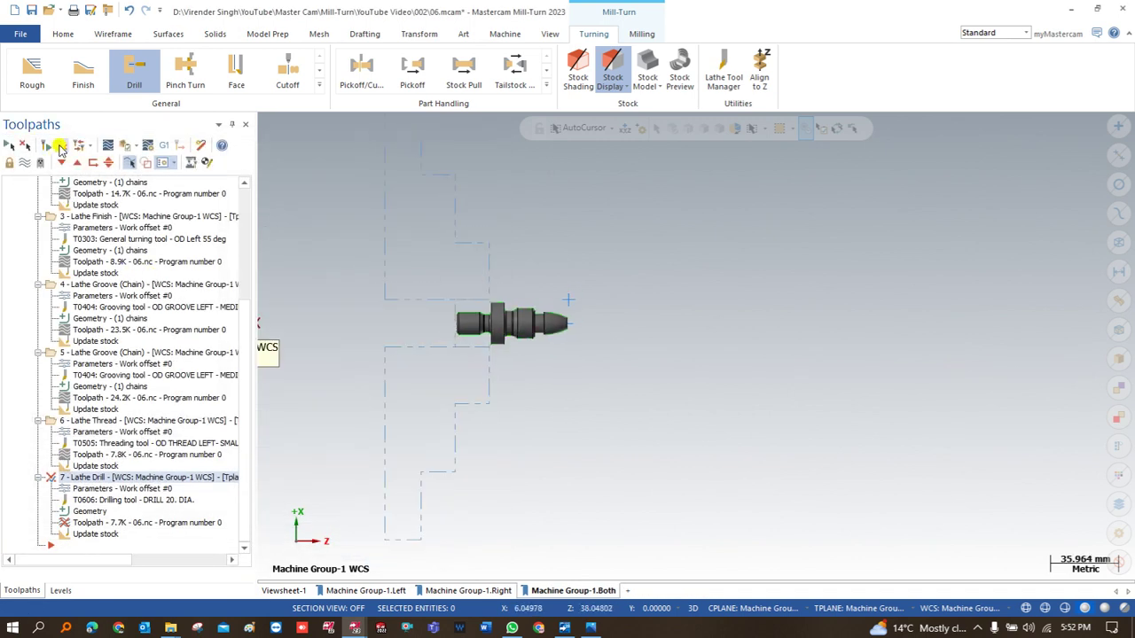
{"action": "left_click", "coordinate": [62, 145]}
Send the seven operations to Code Expert and launch the Mastercam Simulator
{"action": "left_click", "coordinate": [9, 148]}
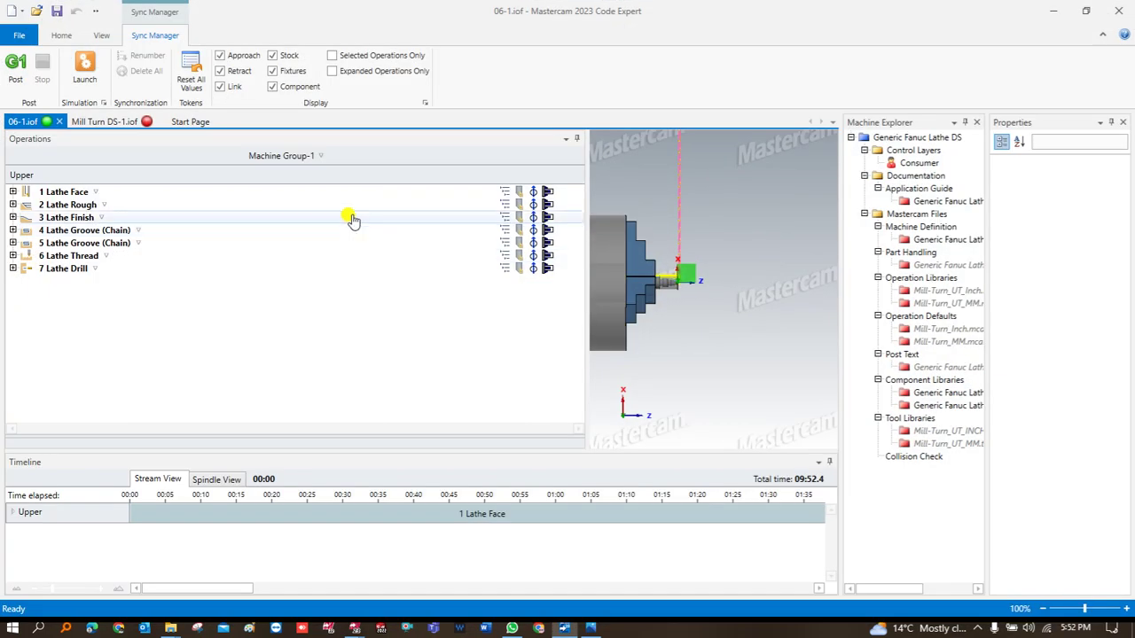
{"action": "left_click", "coordinate": [96, 72]}
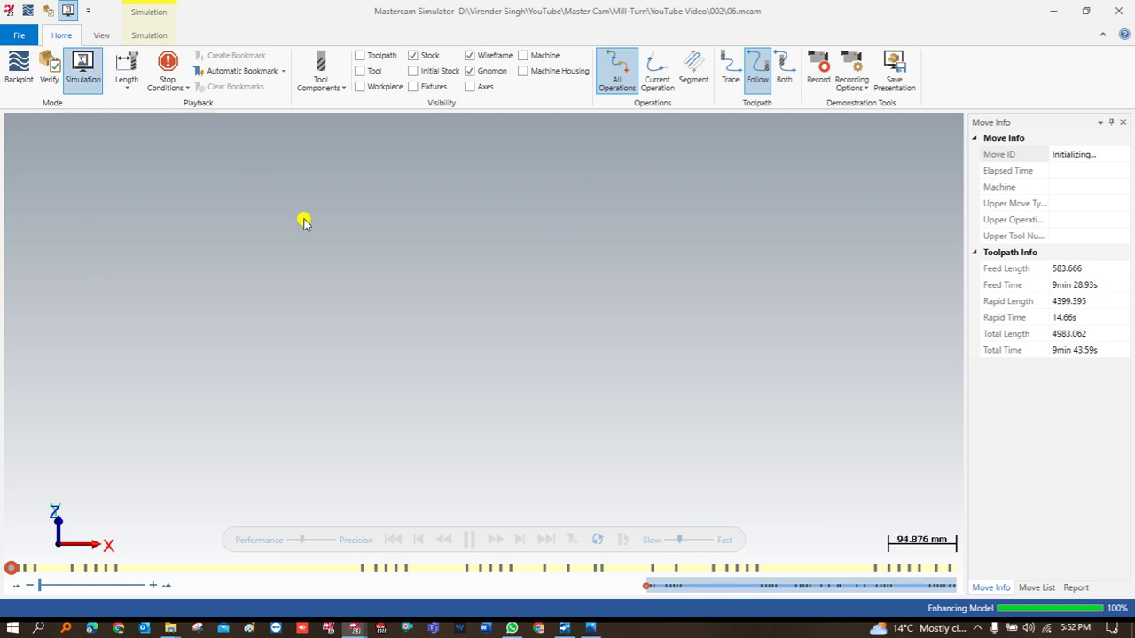
Show housing, machine, fixtures and tool, hide axes, and orbit to an angled view
{"action": "left_click", "coordinate": [523, 71]}
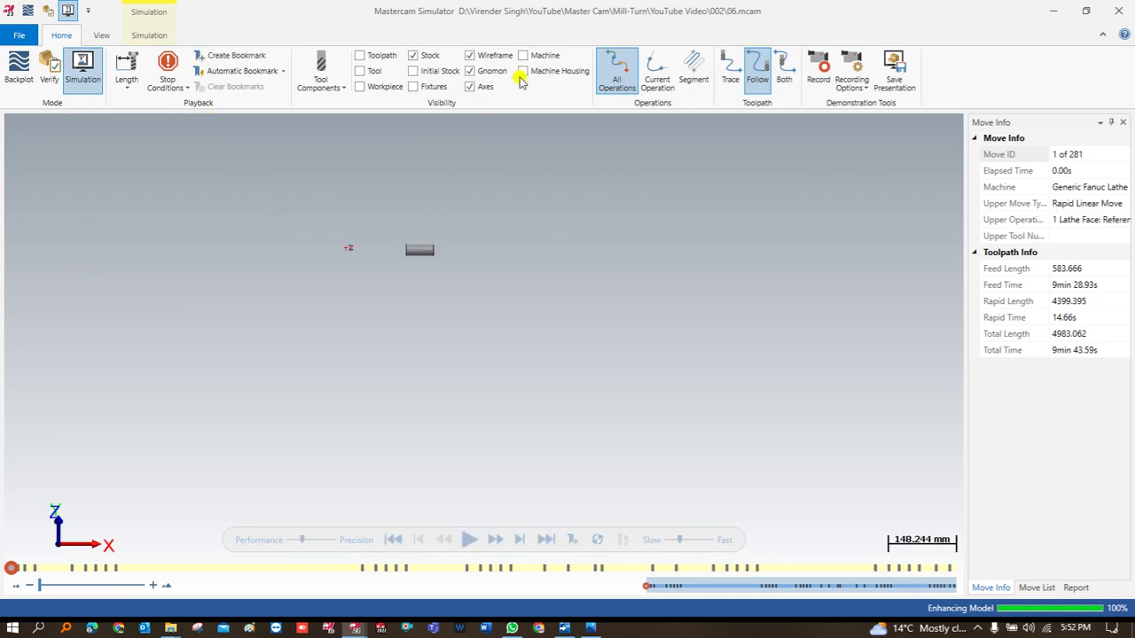
{"action": "left_click", "coordinate": [470, 86]}
{"action": "left_click", "coordinate": [524, 55]}
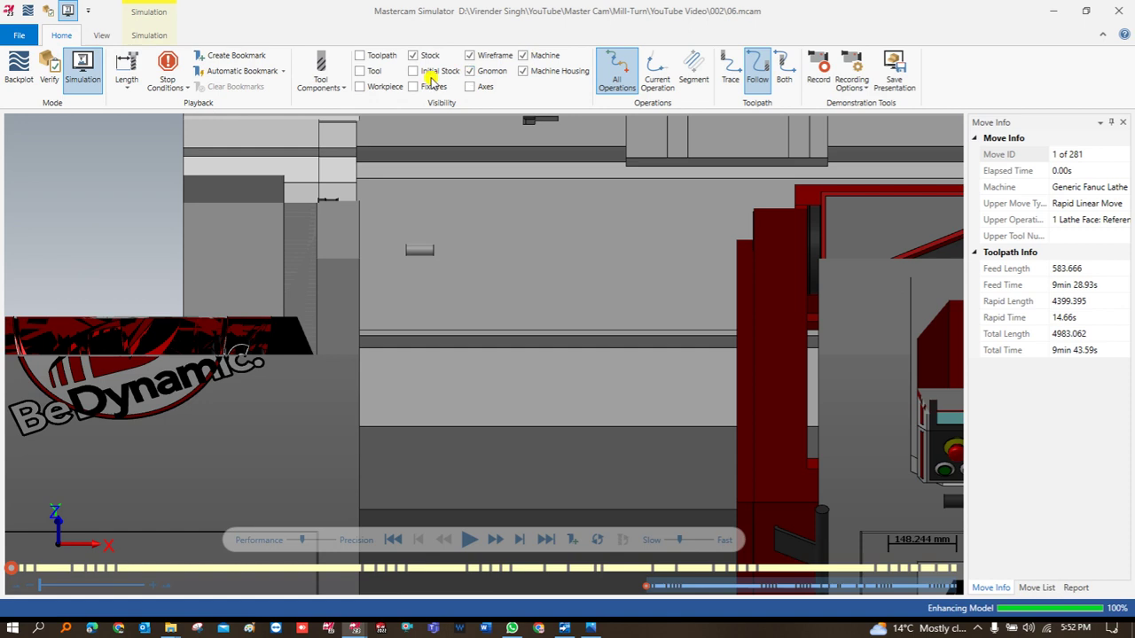
{"action": "left_click", "coordinate": [414, 86]}
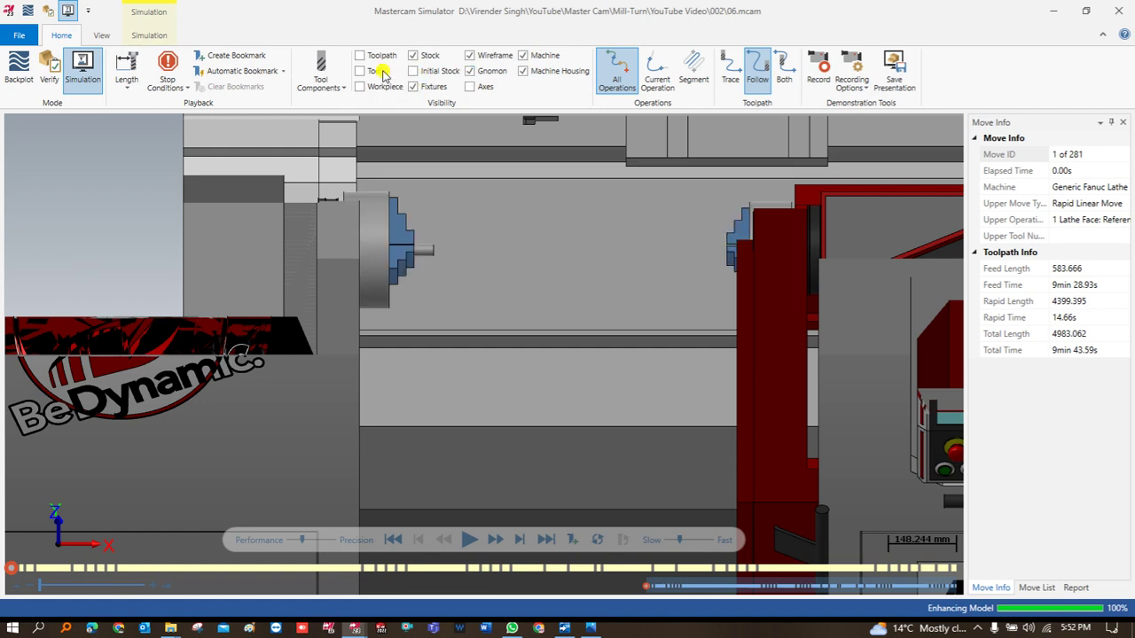
{"action": "left_click", "coordinate": [360, 71]}
{"action": "scroll", "coordinate": [492, 297], "scroll_direction": "down", "scroll_amount": 4}
{"action": "mouse_move", "coordinate": [482, 318]}
{"action": "middle_mouse_down"}
{"action": "mouse_move", "coordinate": [423, 287]}
{"action": "mouse_move", "coordinate": [471, 281]}
{"action": "mouse_move", "coordinate": [466, 302]}
{"action": "middle_mouse_up"}
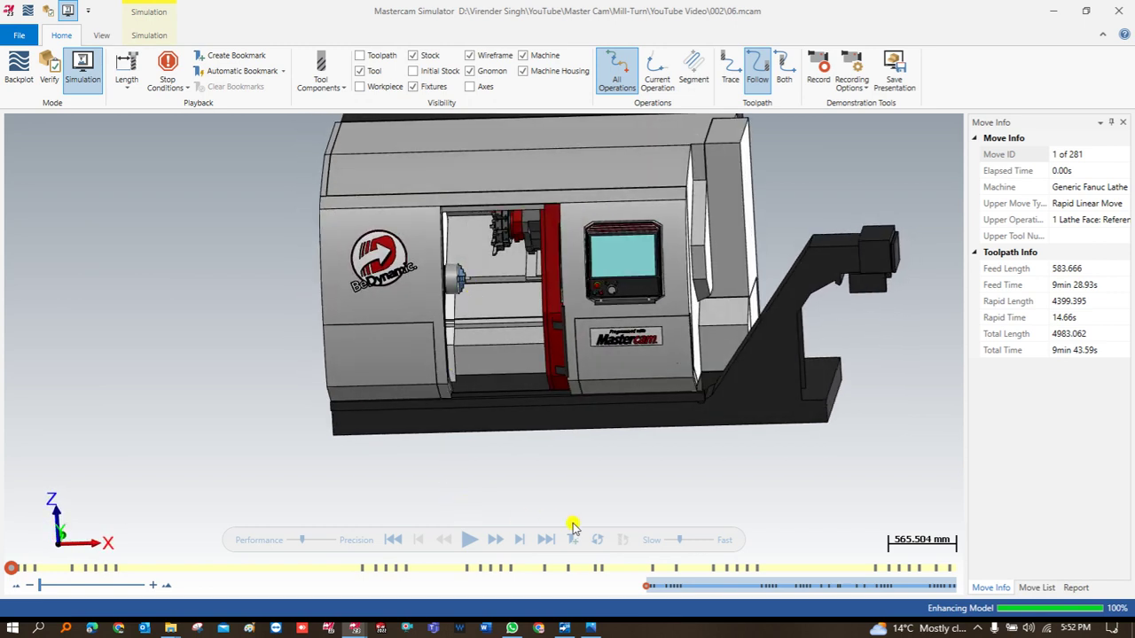
Play the simulation at slightly reduced speed, zooming in to follow the cuts
{"action": "left_click", "coordinate": [470, 540]}
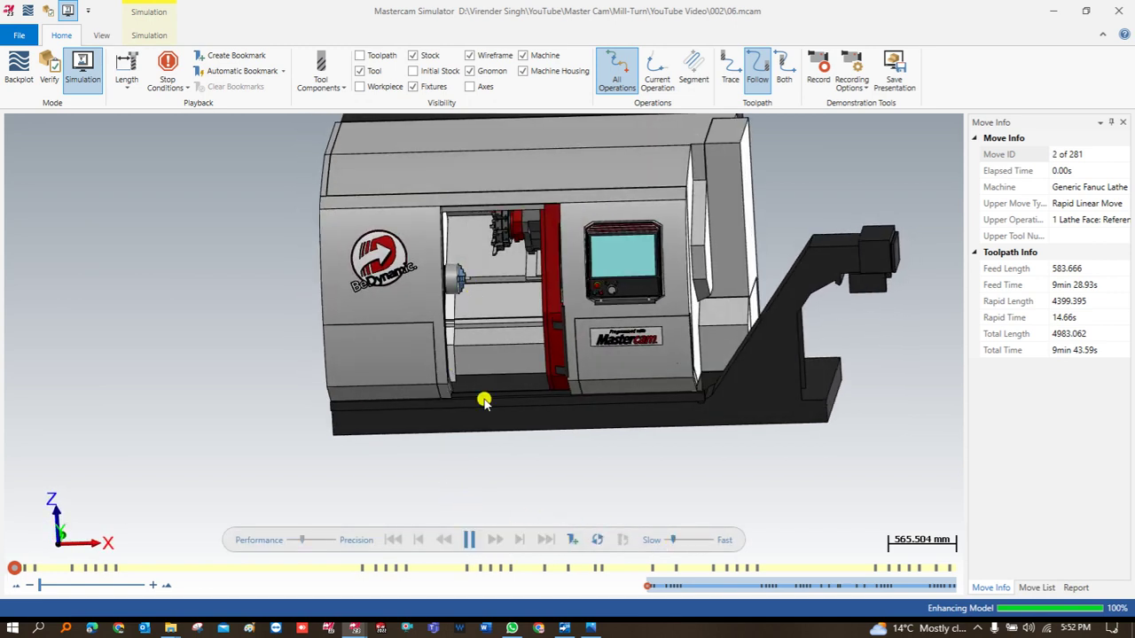
{"action": "scroll", "coordinate": [483, 257], "scroll_direction": "up", "scroll_amount": 5}
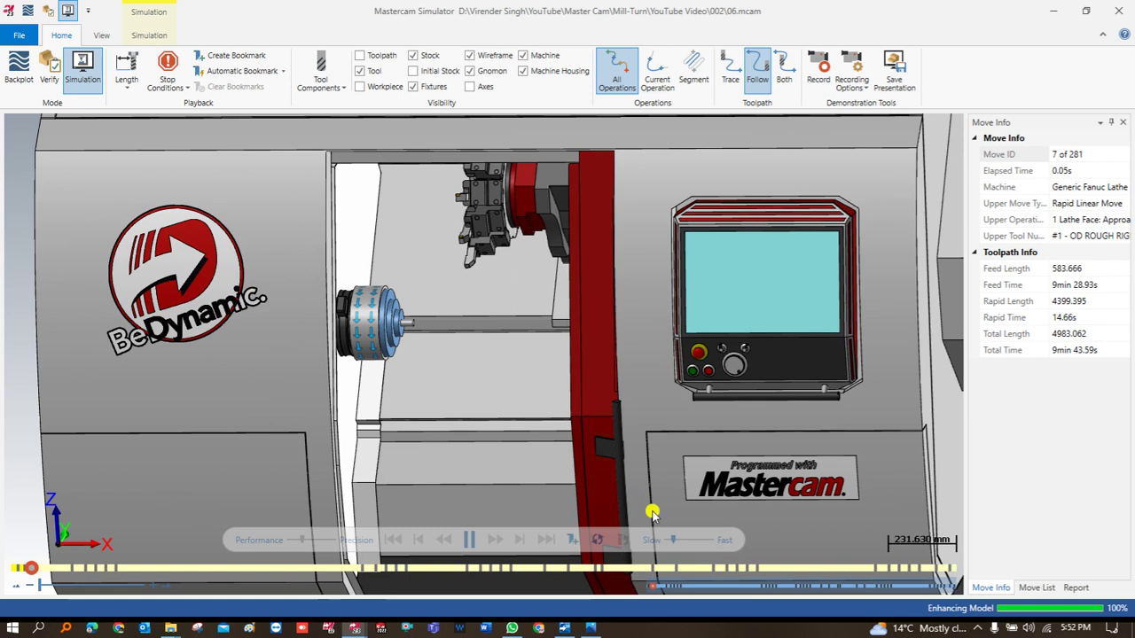
{"action": "left_click", "coordinate": [680, 540]}
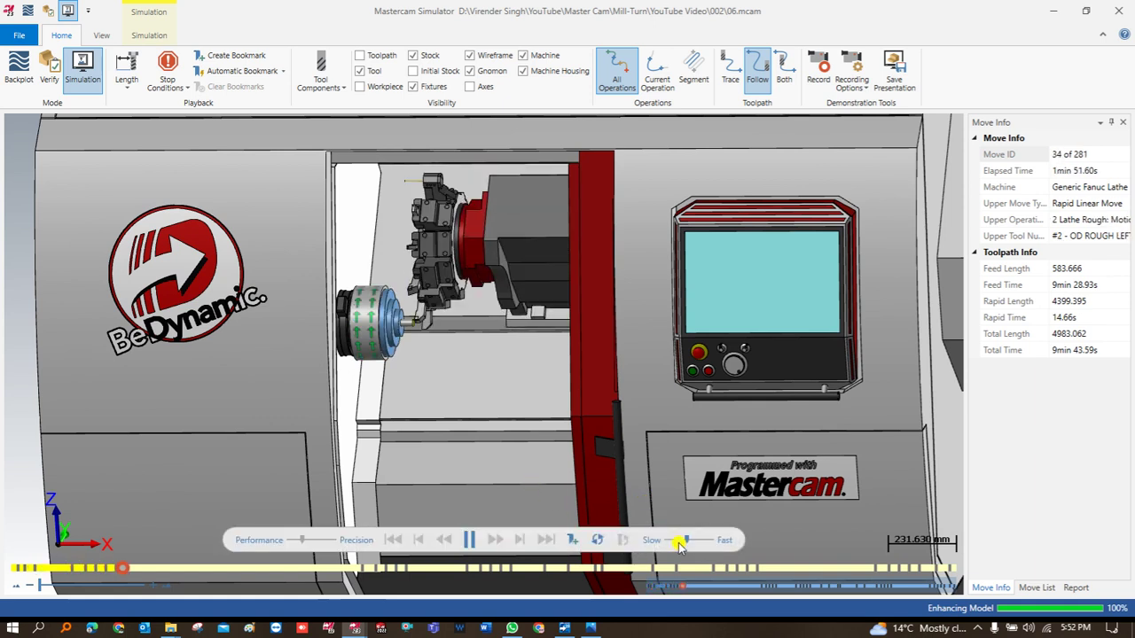
{"action": "scroll", "coordinate": [418, 324], "scroll_direction": "up", "scroll_amount": 5}
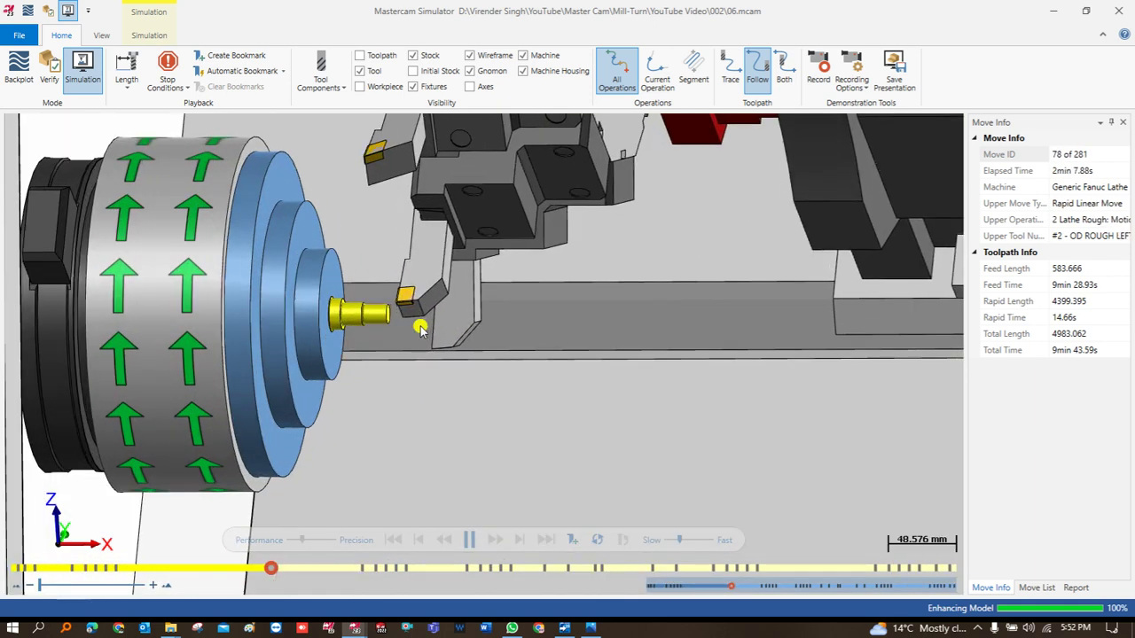
{"action": "scroll", "coordinate": [408, 330], "scroll_direction": "down", "scroll_amount": 2}
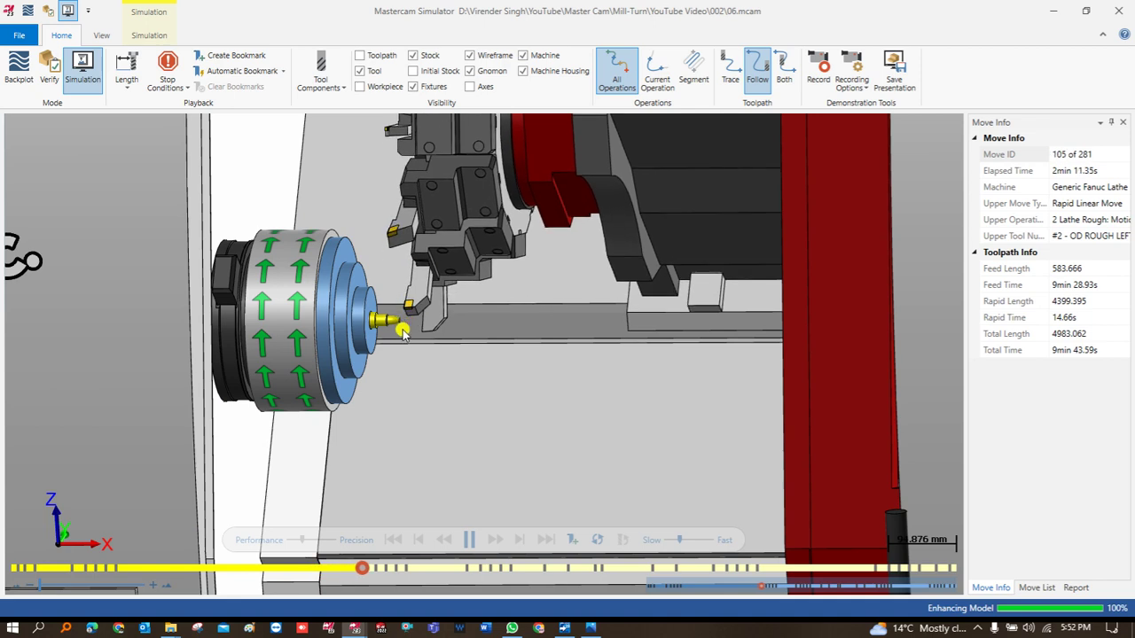
{"action": "scroll", "coordinate": [400, 332], "scroll_direction": "up", "scroll_amount": 2}
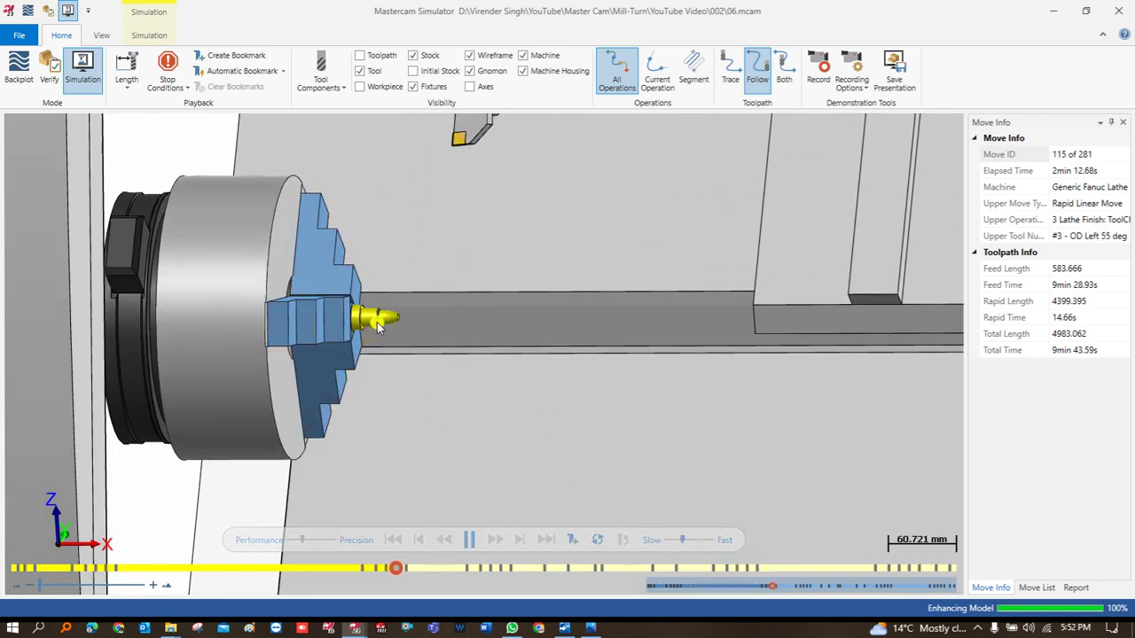
{"action": "scroll", "coordinate": [401, 342], "scroll_direction": "down", "scroll_amount": 4}
{"action": "scroll", "coordinate": [400, 341], "scroll_direction": "up", "scroll_amount": 2}
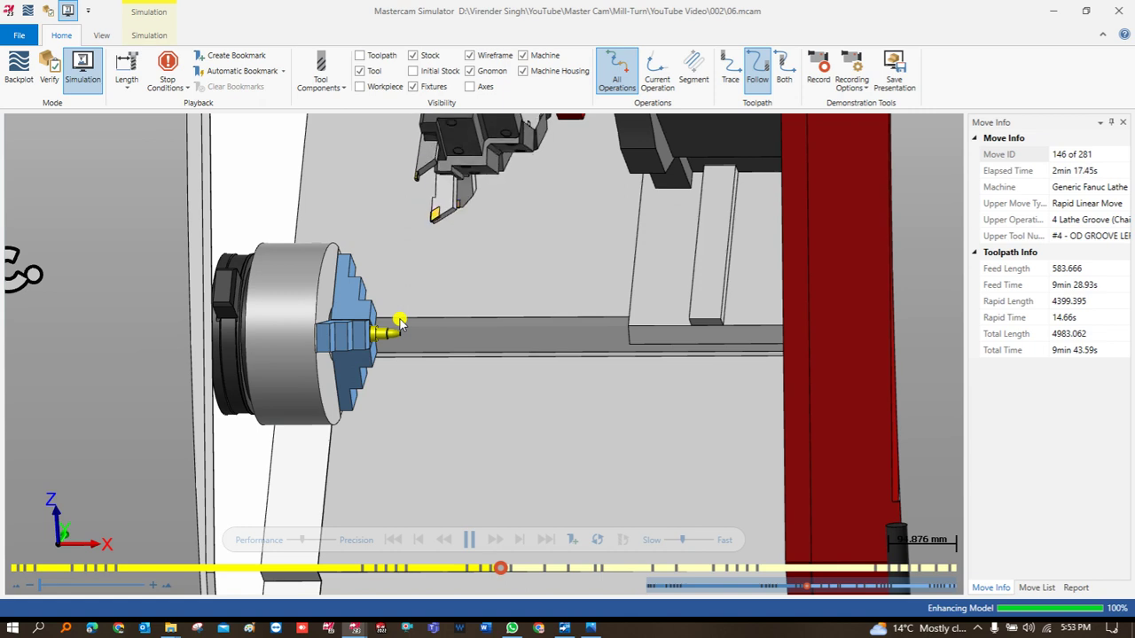
{"action": "scroll", "coordinate": [390, 332], "scroll_direction": "up", "scroll_amount": 2}
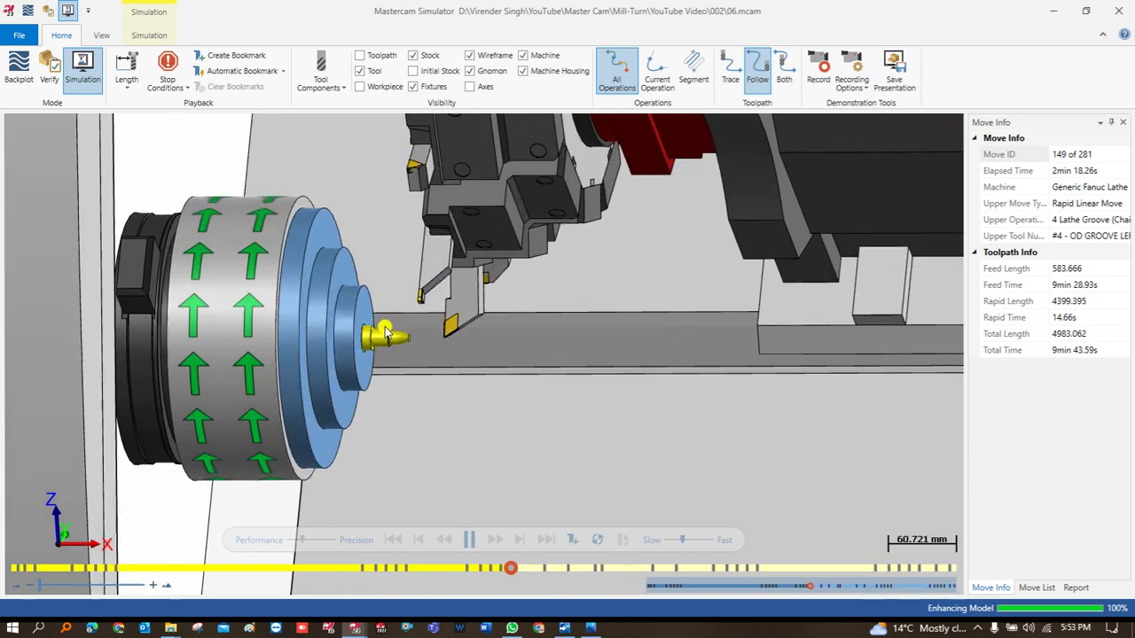
{"action": "scroll", "coordinate": [385, 333], "scroll_direction": "up", "scroll_amount": 1}
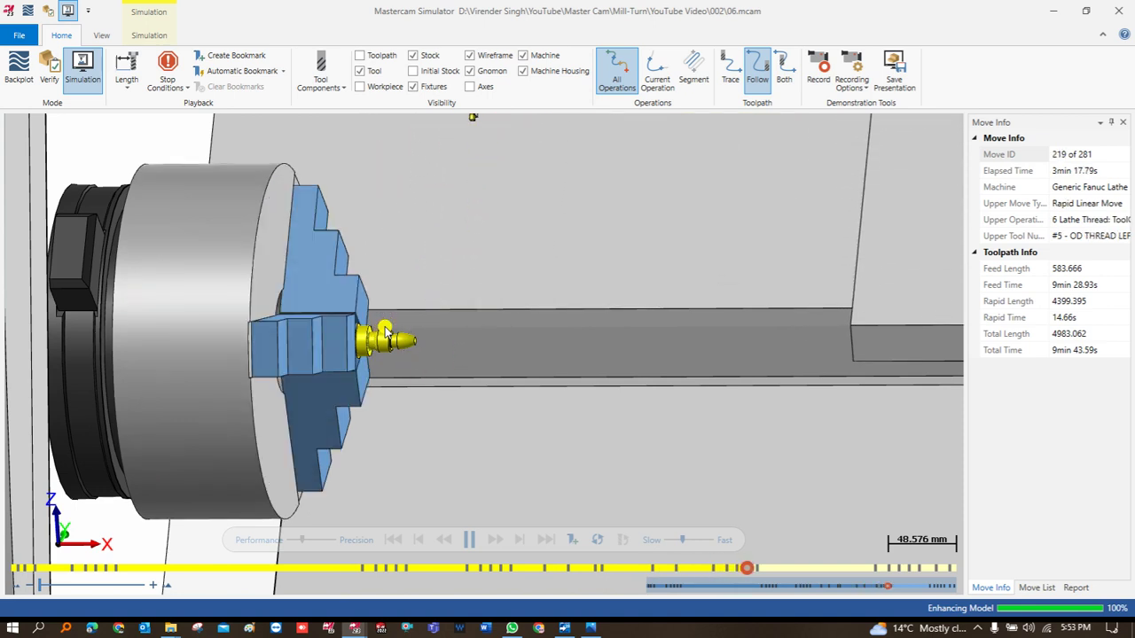
{"action": "scroll", "coordinate": [386, 332], "scroll_direction": "down", "scroll_amount": 2}
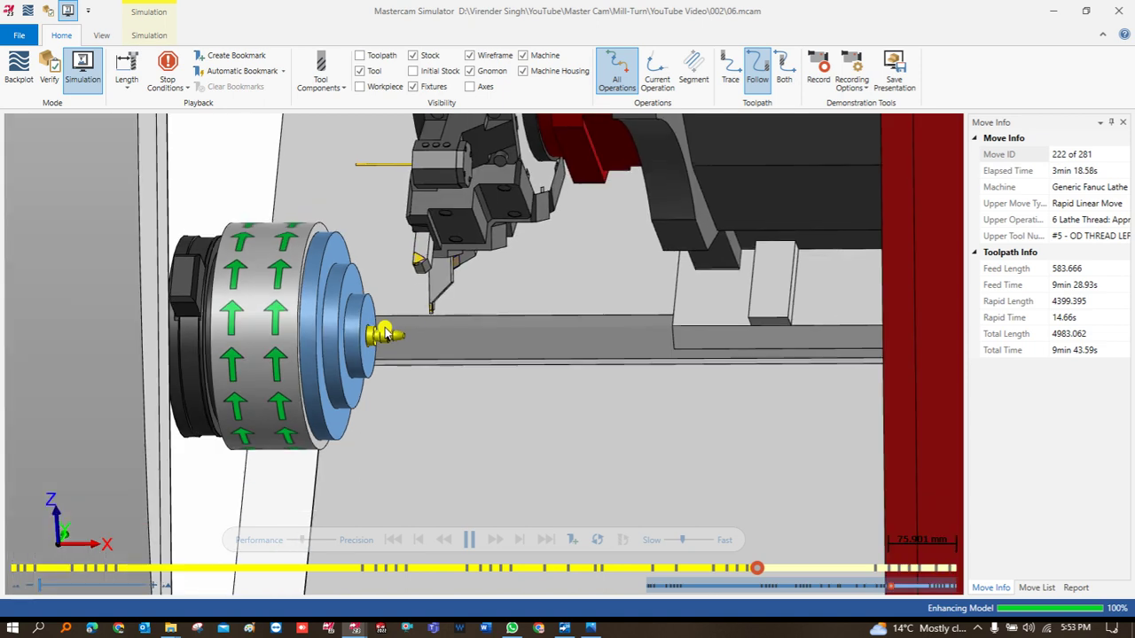
{"action": "scroll", "coordinate": [386, 332], "scroll_direction": "up", "scroll_amount": 3}
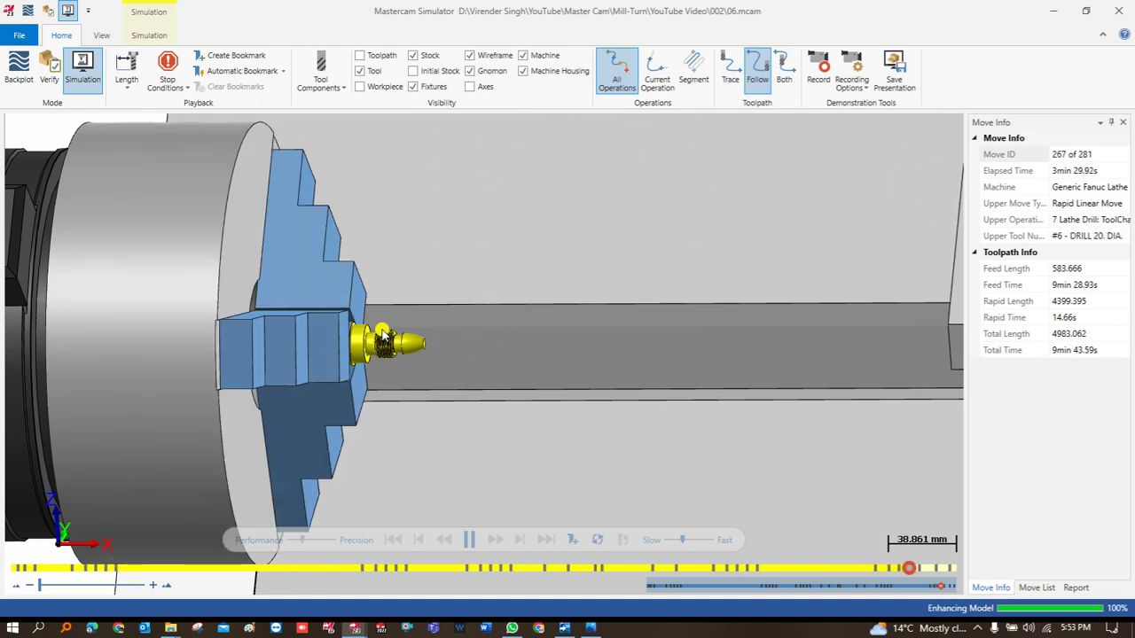
{"action": "scroll", "coordinate": [382, 334], "scroll_direction": "up", "scroll_amount": 5}
{"action": "scroll", "coordinate": [381, 353], "scroll_direction": "down", "scroll_amount": 8}
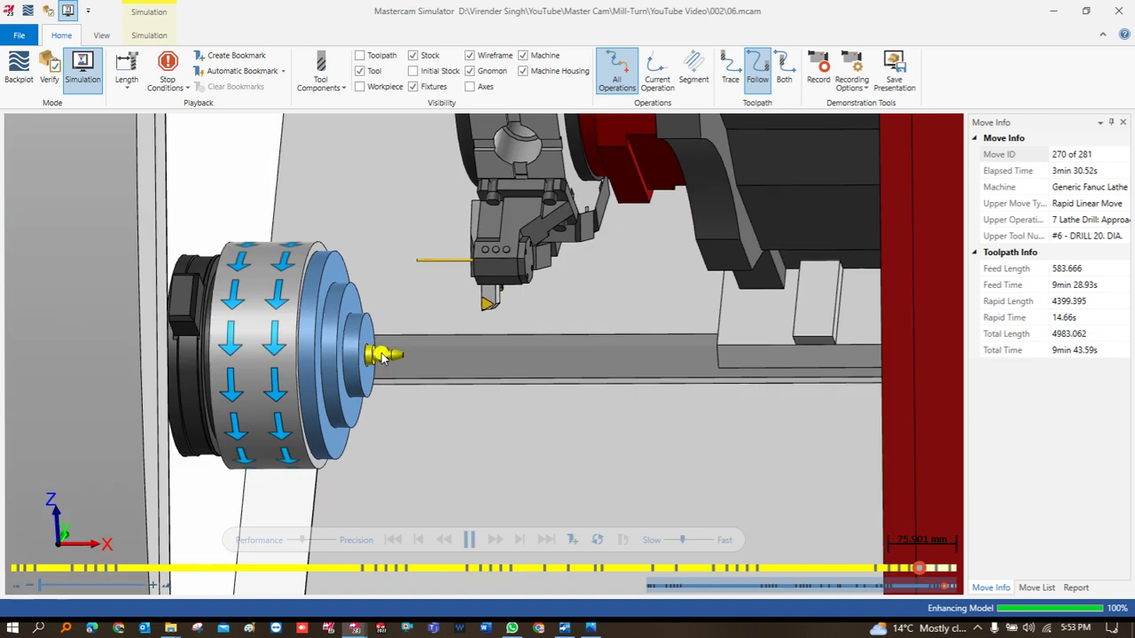
{"action": "scroll", "coordinate": [382, 354], "scroll_direction": "up", "scroll_amount": 4}
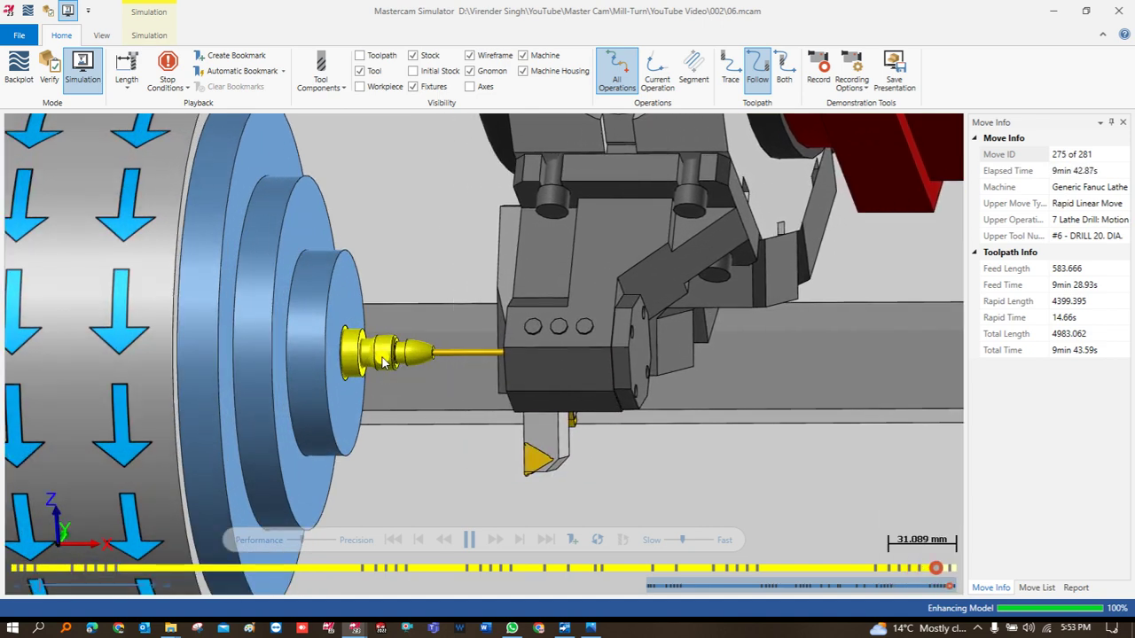
{"action": "scroll", "coordinate": [382, 359], "scroll_direction": "down", "scroll_amount": 3}
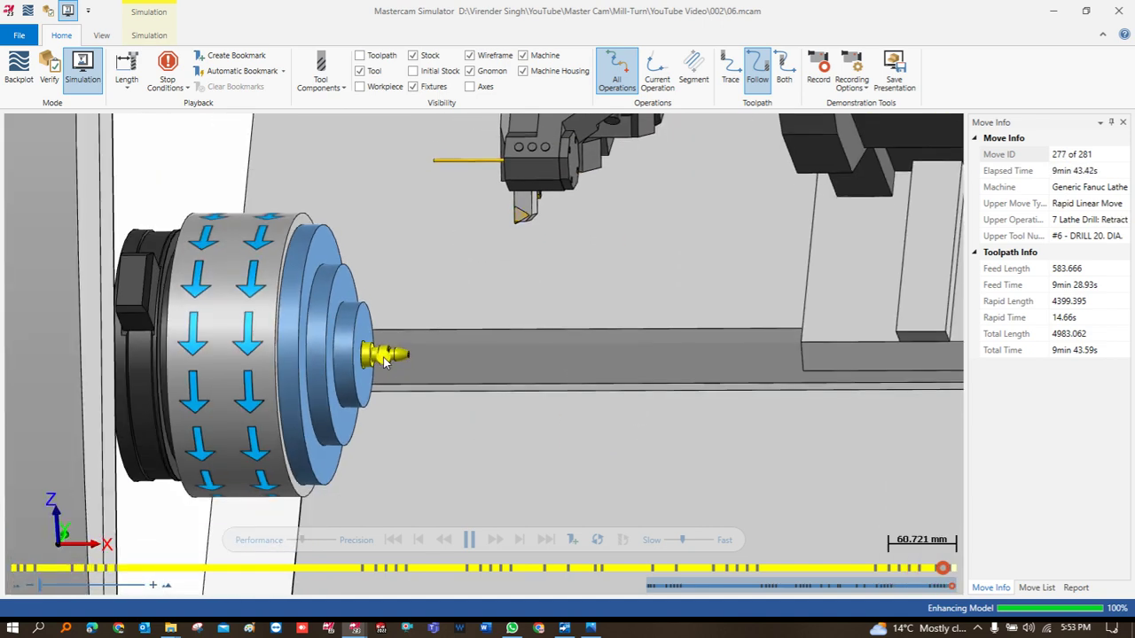
{"action": "scroll", "coordinate": [382, 359], "scroll_direction": "down", "scroll_amount": 6}
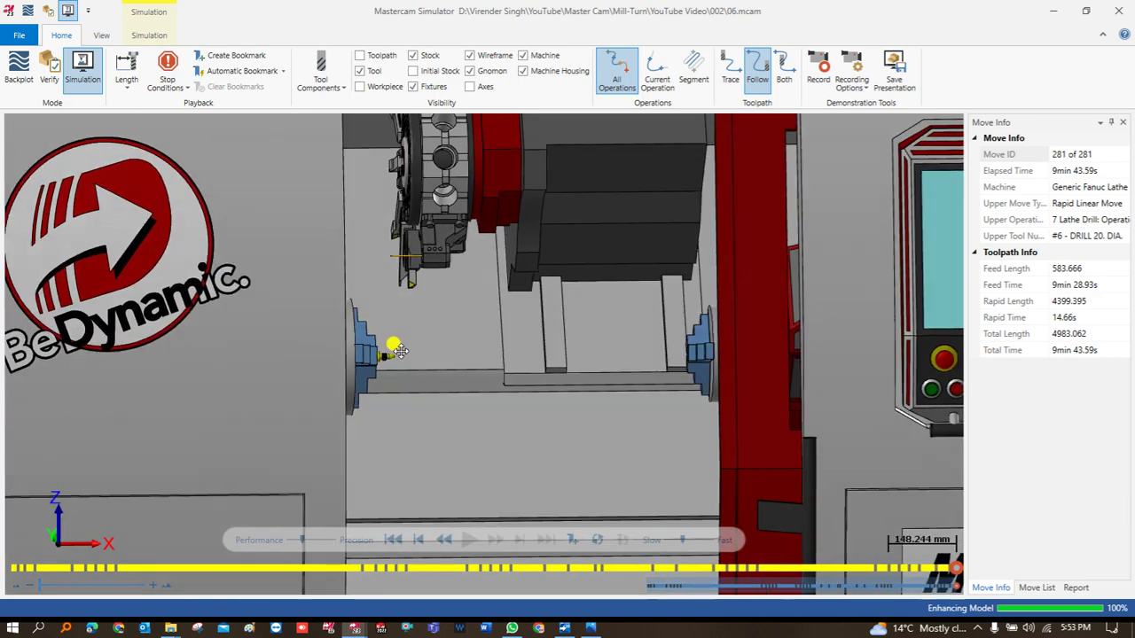
View the chuck and turret at an angle through Move 281, then close the simulator
{"action": "middle_click_drag", "start_coordinate": [401, 352], "coordinate": [377, 355]}
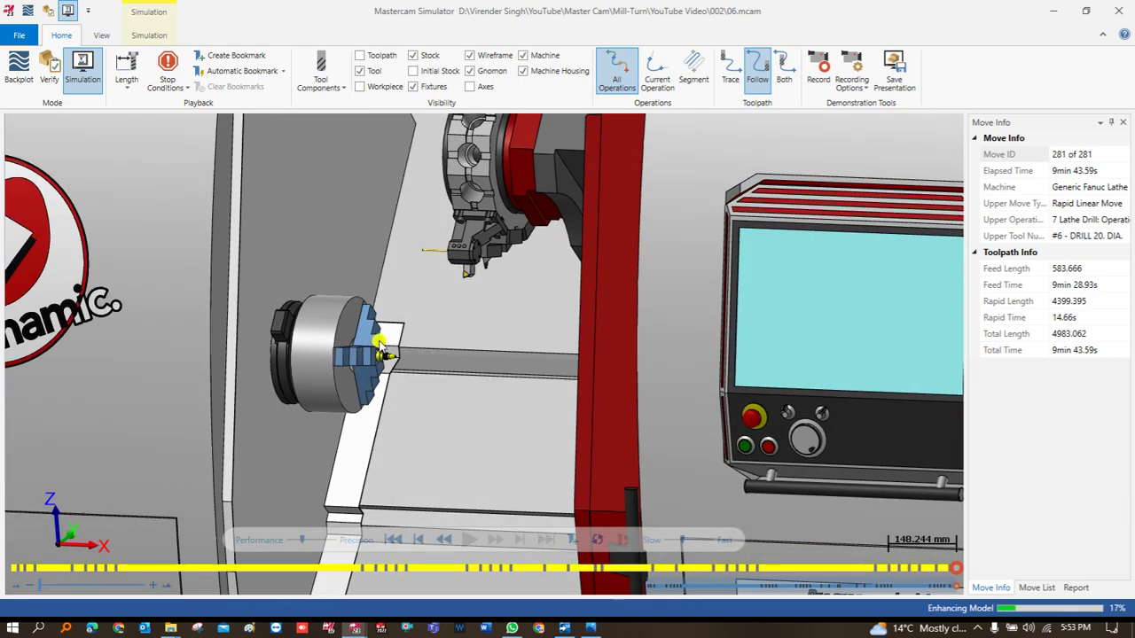
{"action": "scroll", "coordinate": [380, 345], "scroll_direction": "down", "scroll_amount": 5}
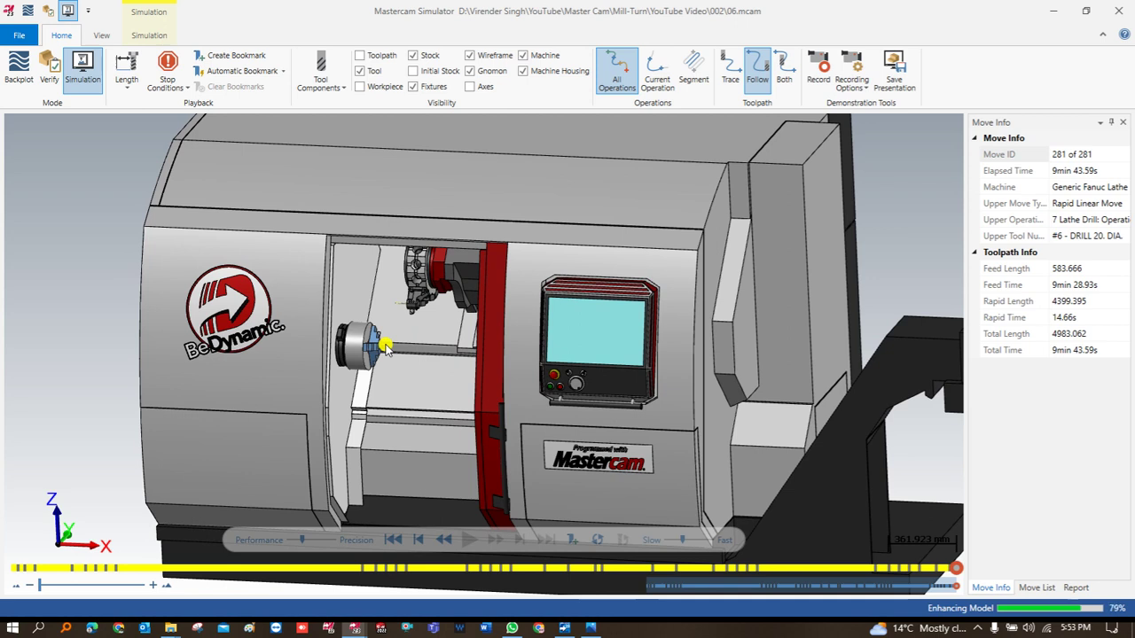
{"action": "left_click", "coordinate": [1054, 11]}
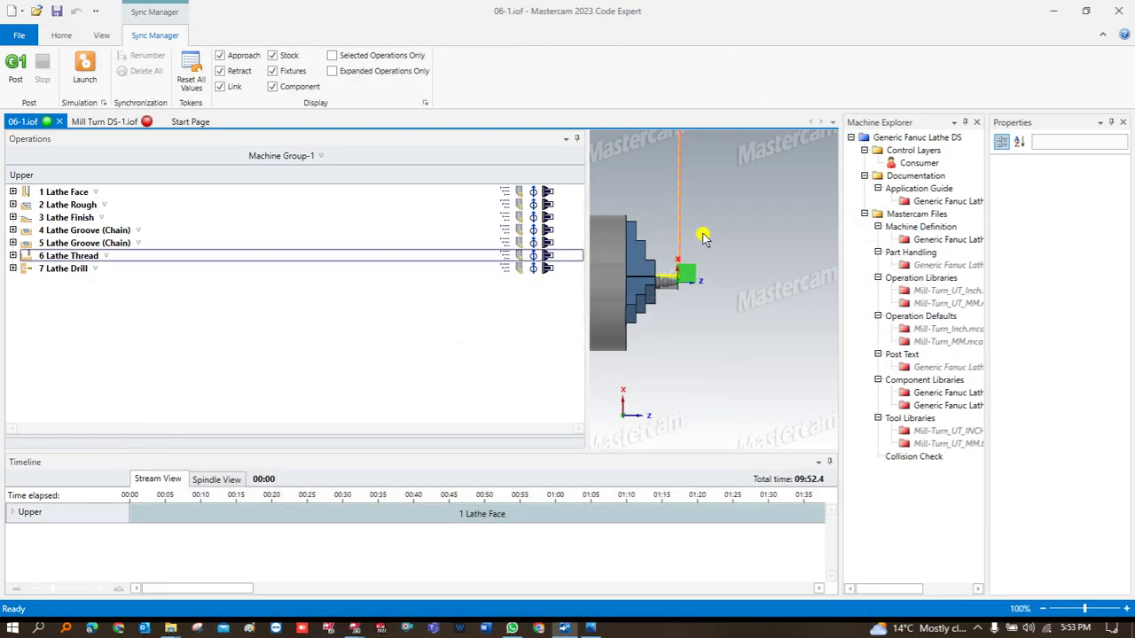
Close Code Expert and fit the Mill-Turn graphics view to both shafts
{"action": "left_click", "coordinate": [1061, 7]}
{"action": "right_click", "coordinate": [422, 267]}
{"action": "left_click", "coordinate": [447, 331]}
{"action": "scroll", "coordinate": [365, 351], "scroll_direction": "up", "scroll_amount": 2}
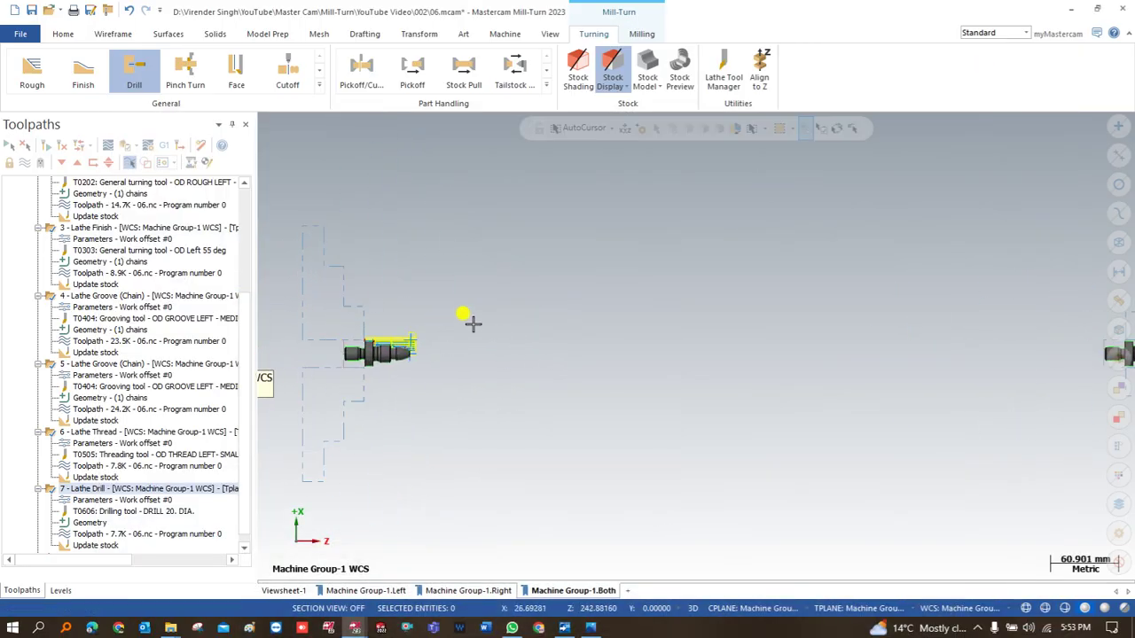
{"action": "scroll", "coordinate": [532, 323], "scroll_direction": "down", "scroll_amount": 2}
{"action": "scroll", "coordinate": [608, 326], "scroll_direction": "up", "scroll_amount": 1}
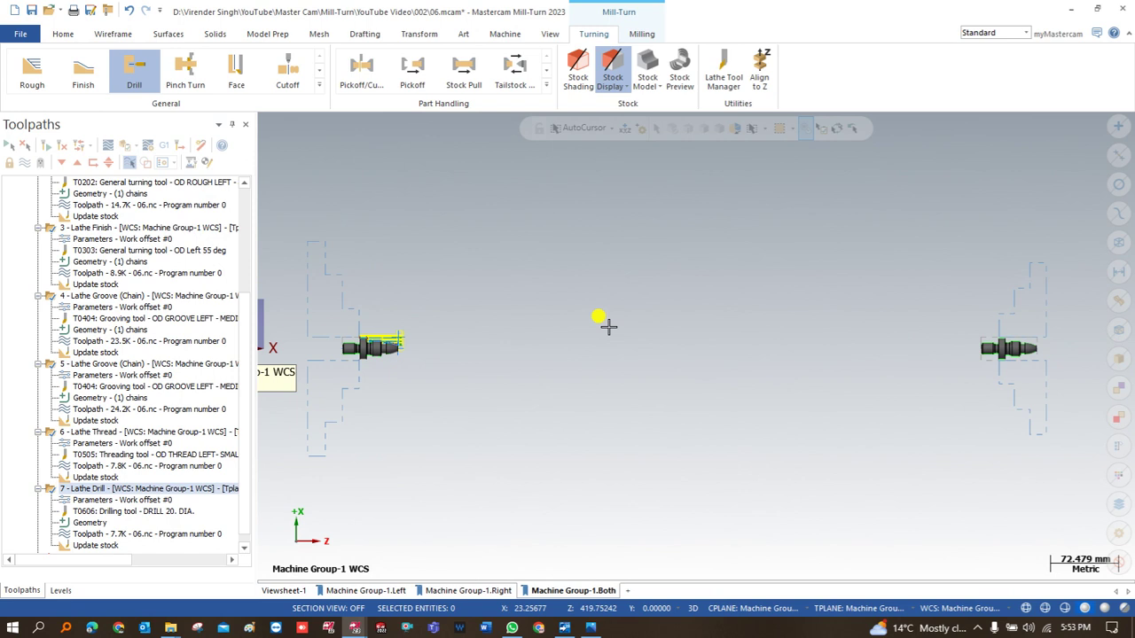